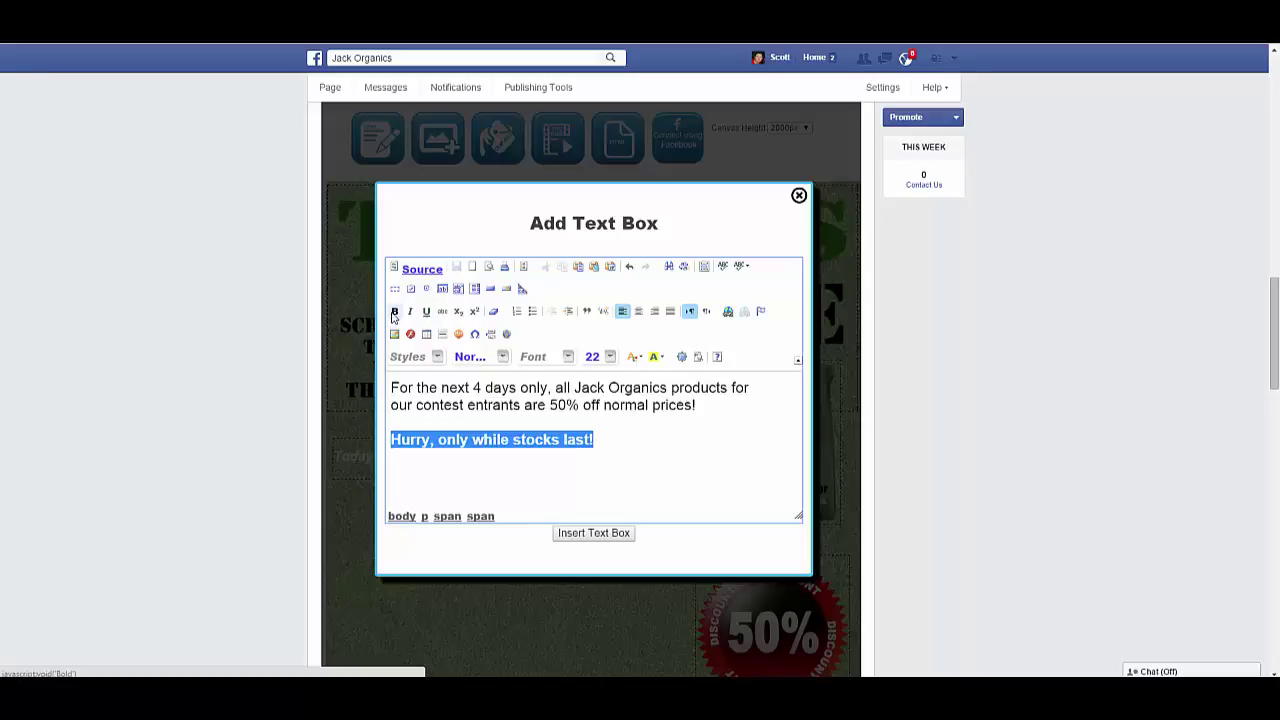
Format the "50%" in the second line of the text box as red, bold and italic.
left_click(612, 442)
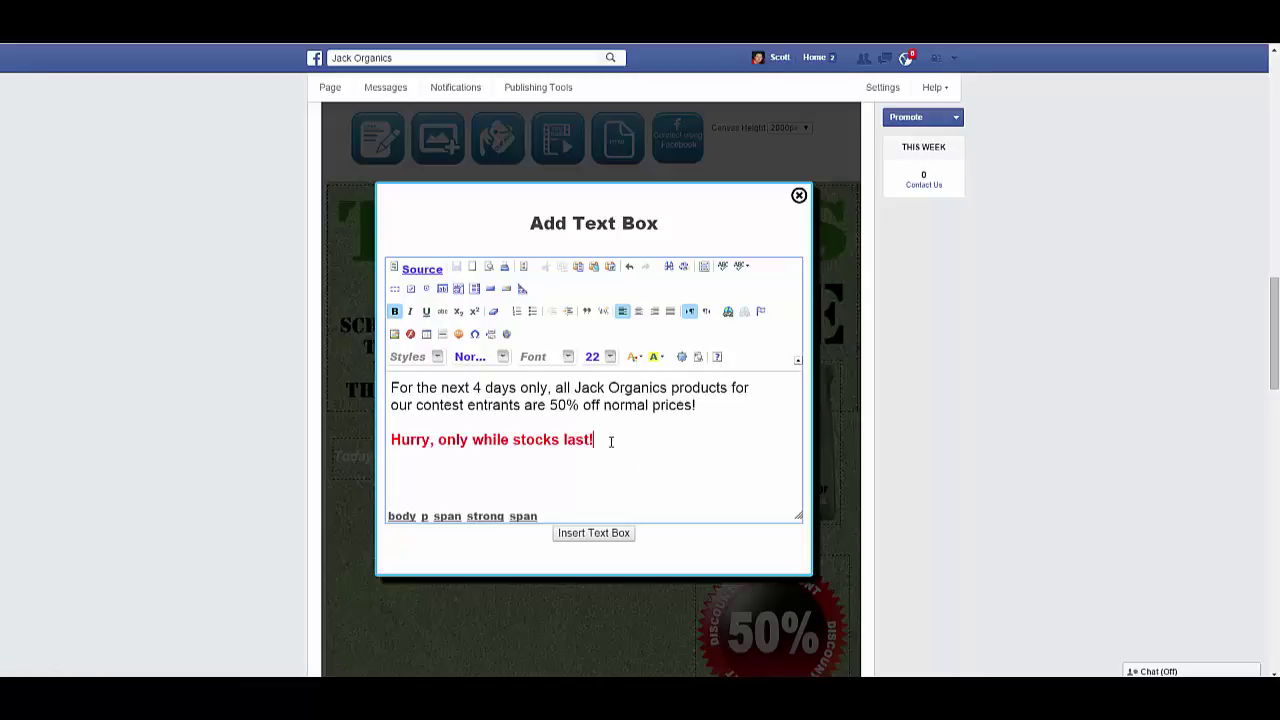
left_click_drag(550, 406, 584, 408)
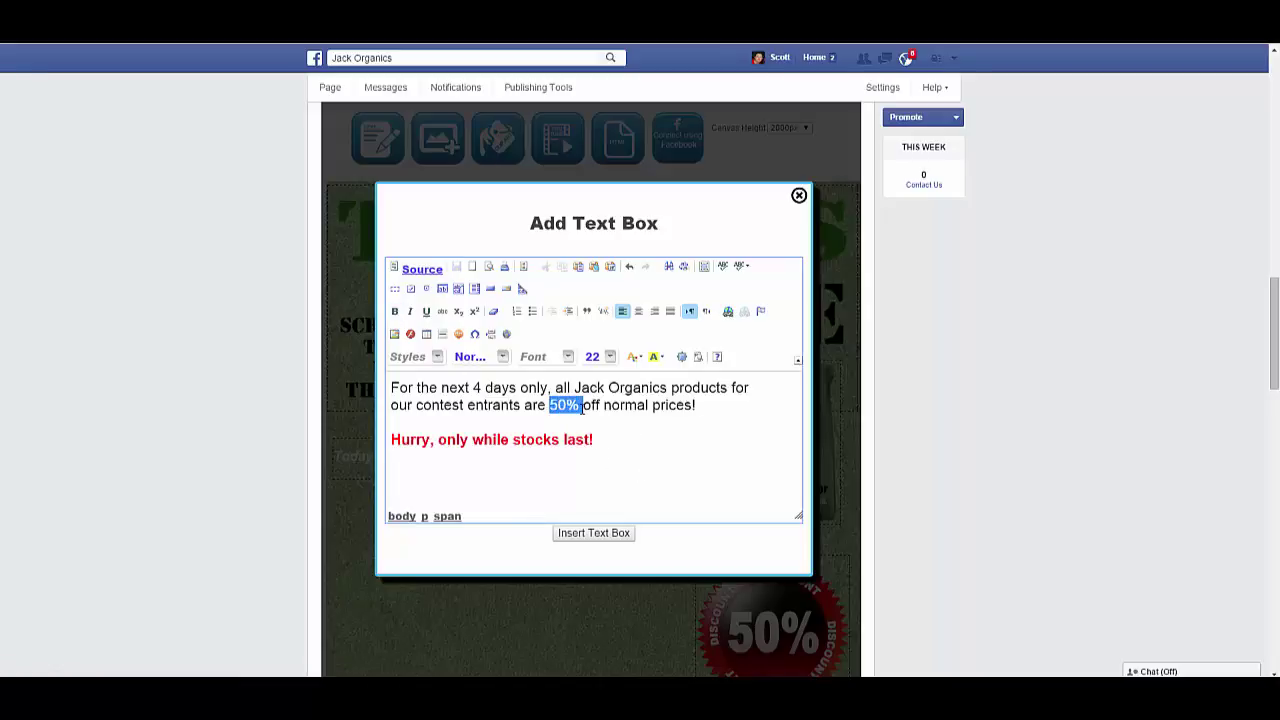
left_click(633, 357)
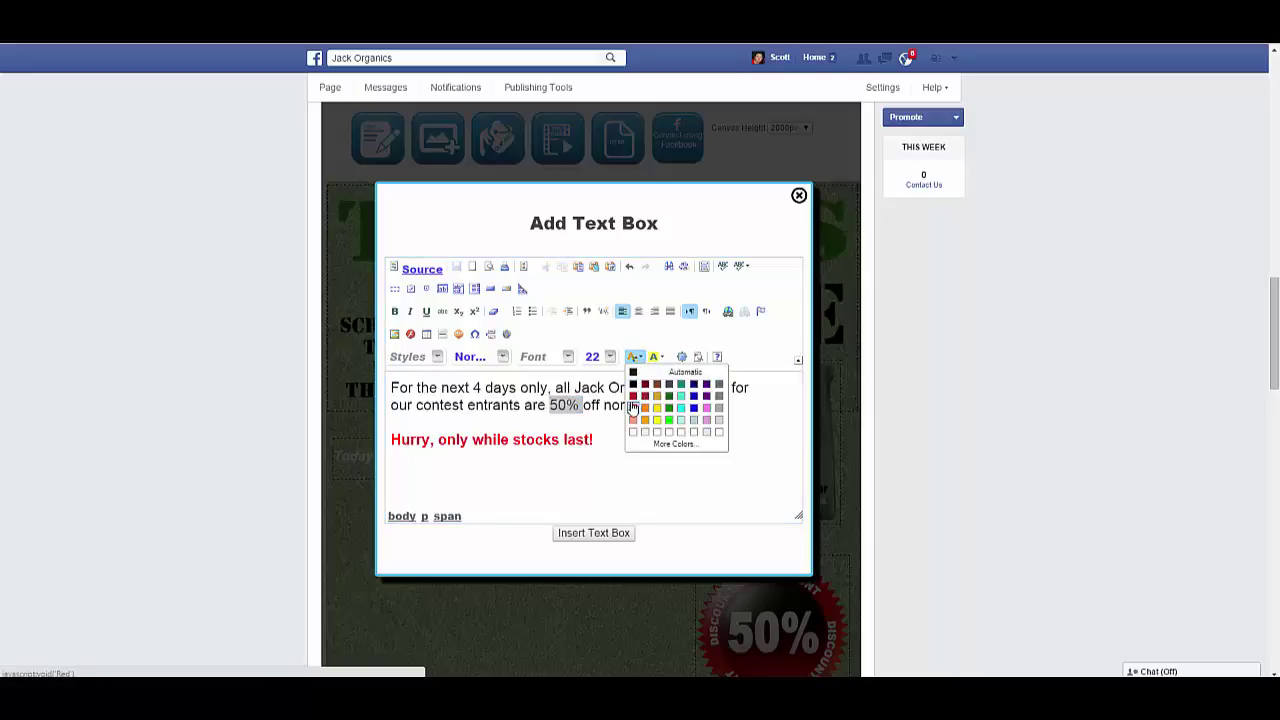
left_click(633, 397)
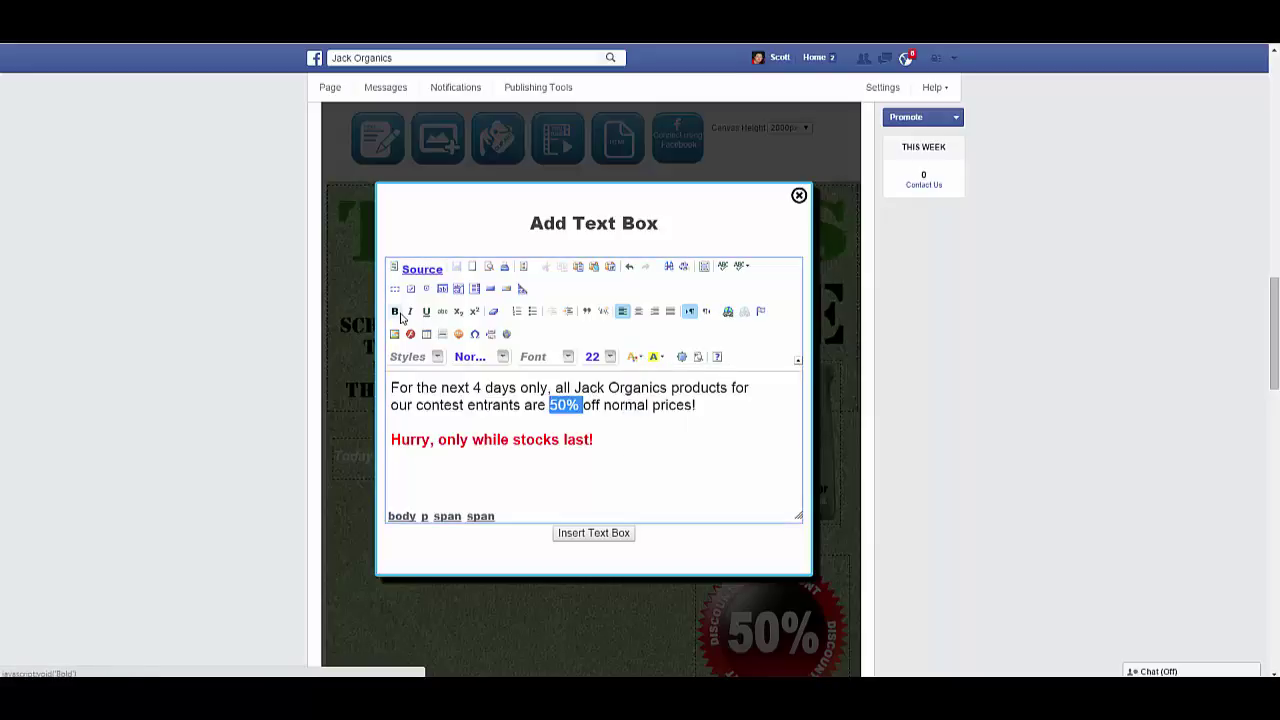
left_click(397, 312)
left_click(410, 311)
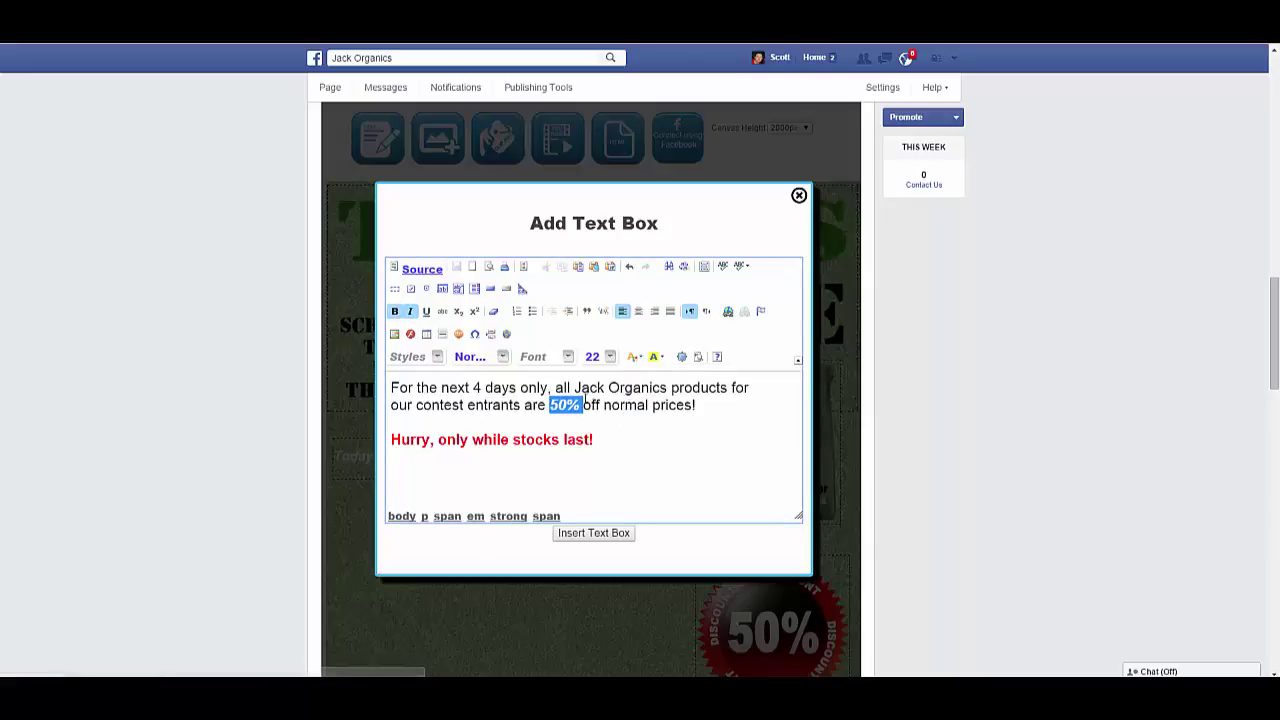
left_click(595, 404)
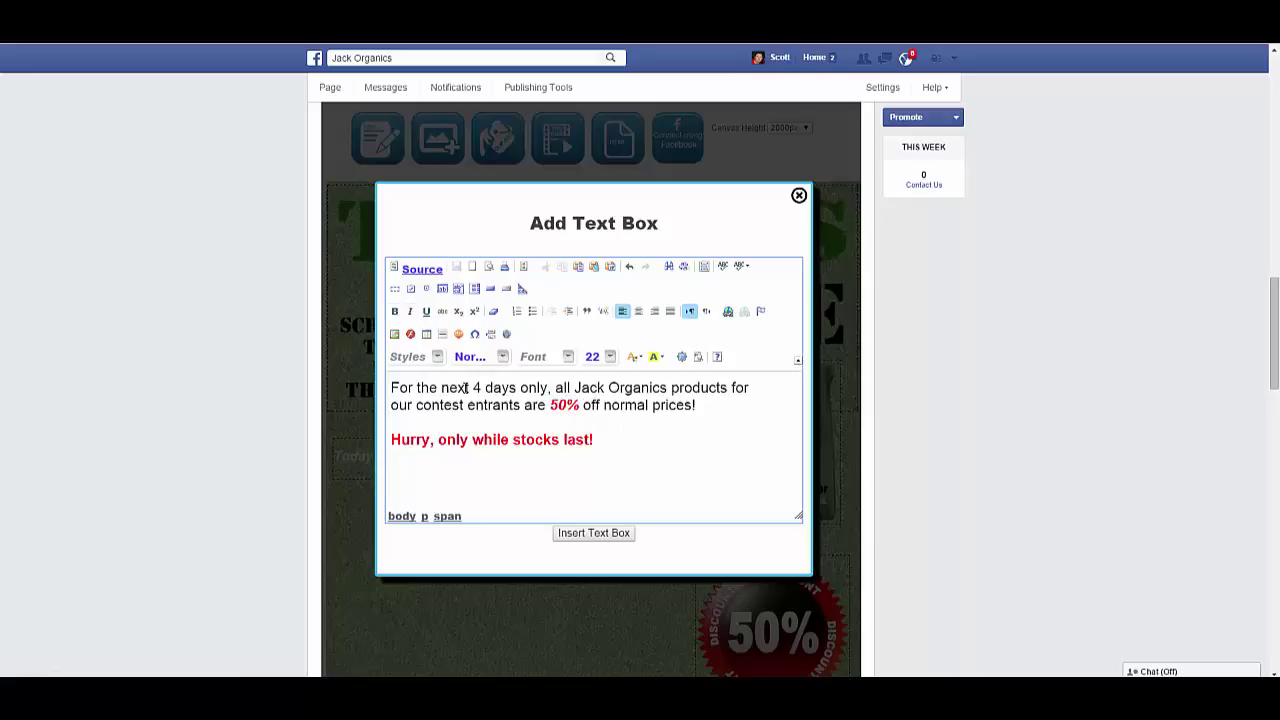
Make the phrase "4 days only" in the first line of the text box bold.
left_click_drag(476, 389, 548, 389)
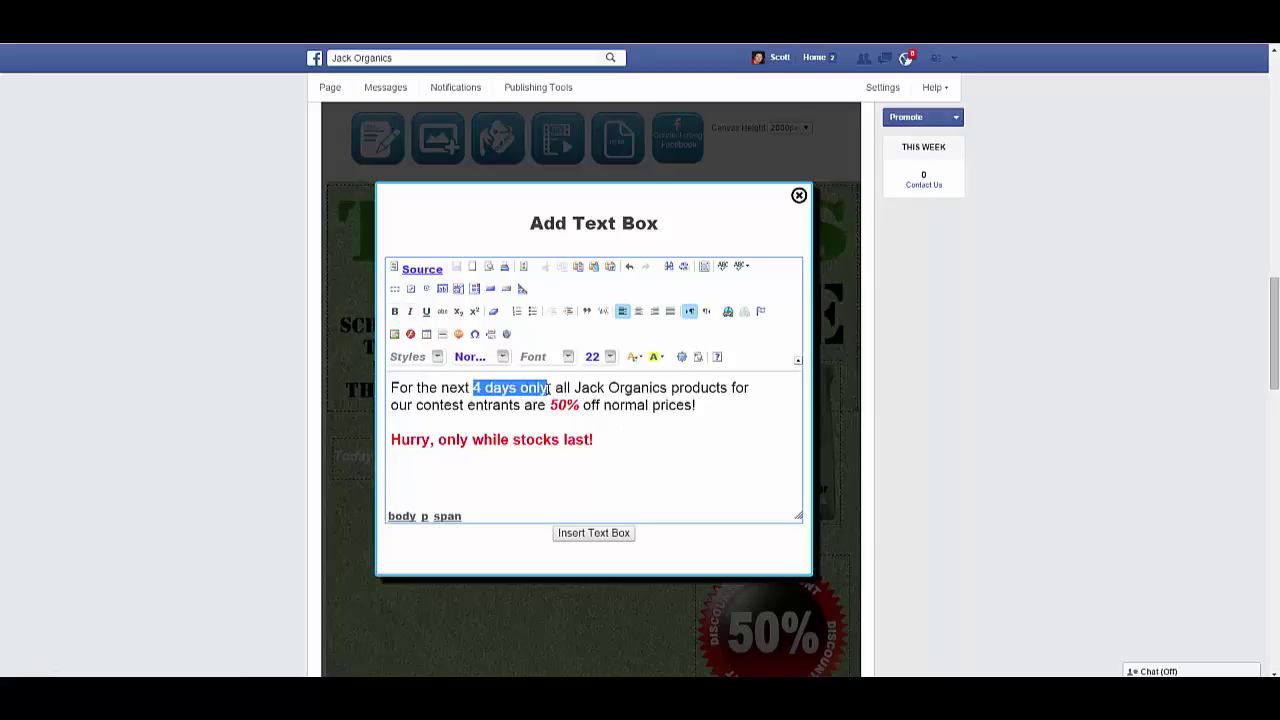
left_click(395, 311)
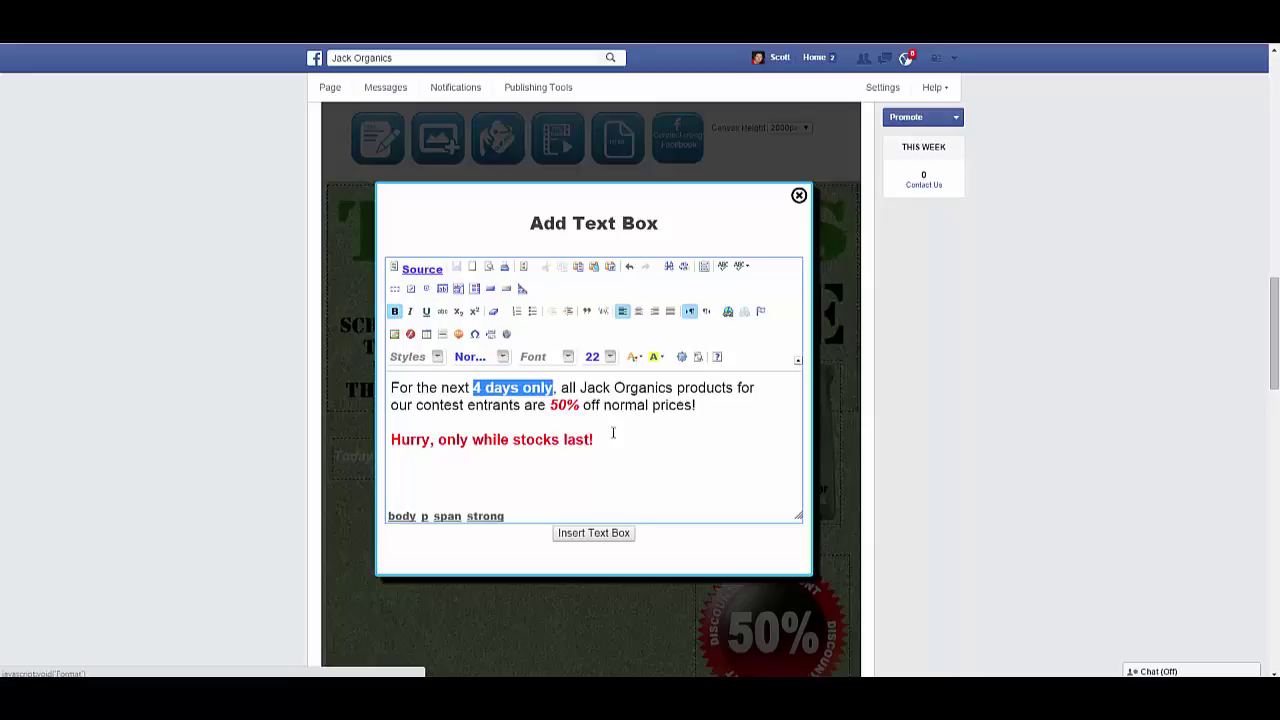
left_click(703, 405)
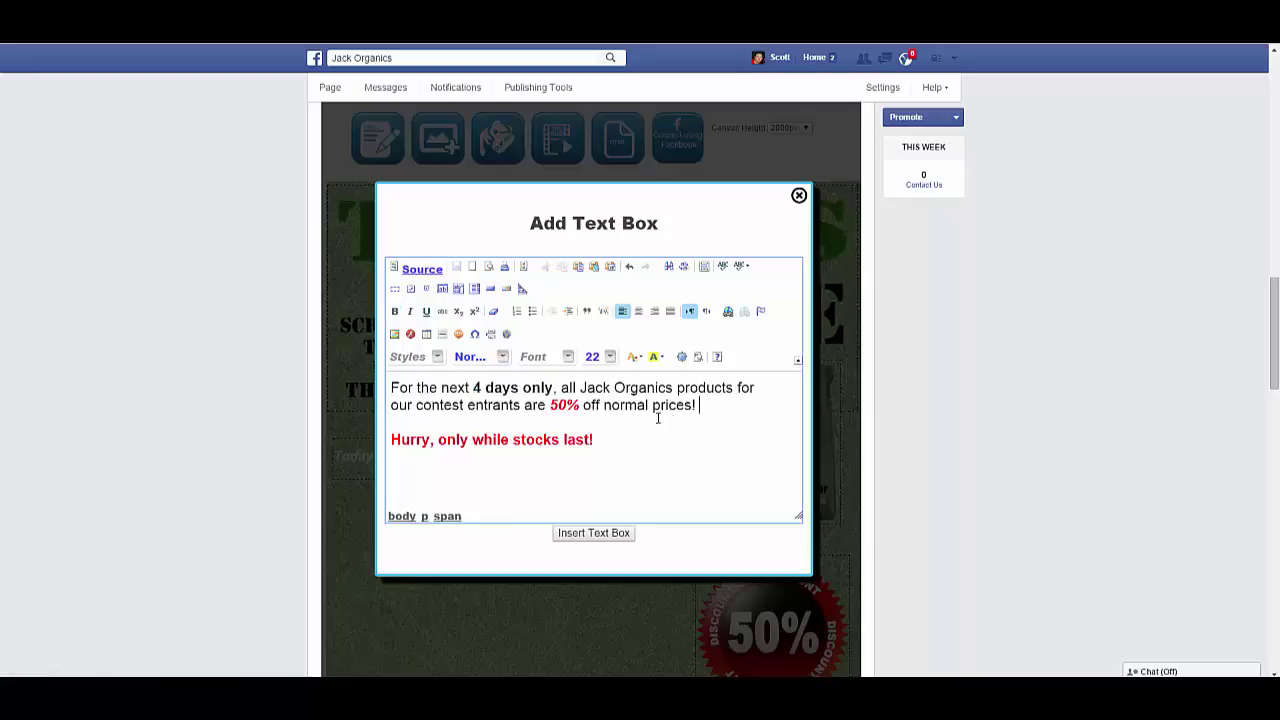
Insert the text box on the canvas and place it below the prize value line, beside the 50% discount badge.
scroll(650, 430, "down", 1)
left_click(593, 466)
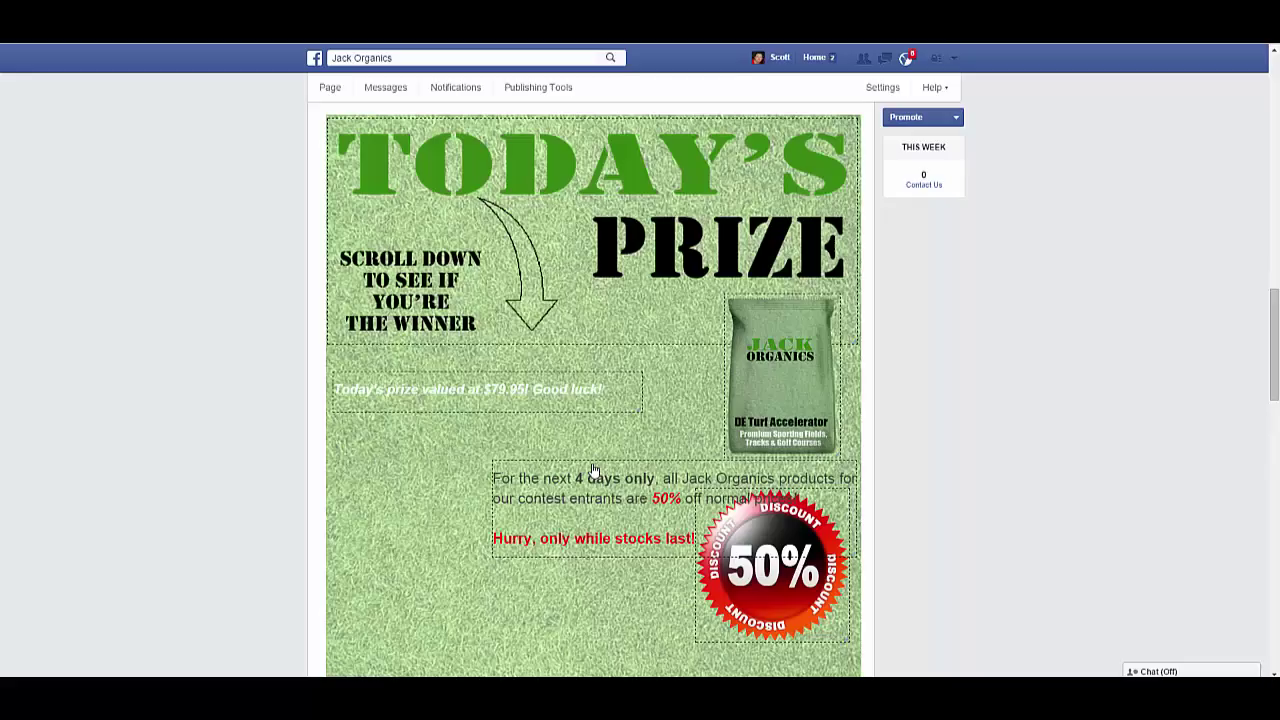
left_click_drag(606, 500, 477, 493)
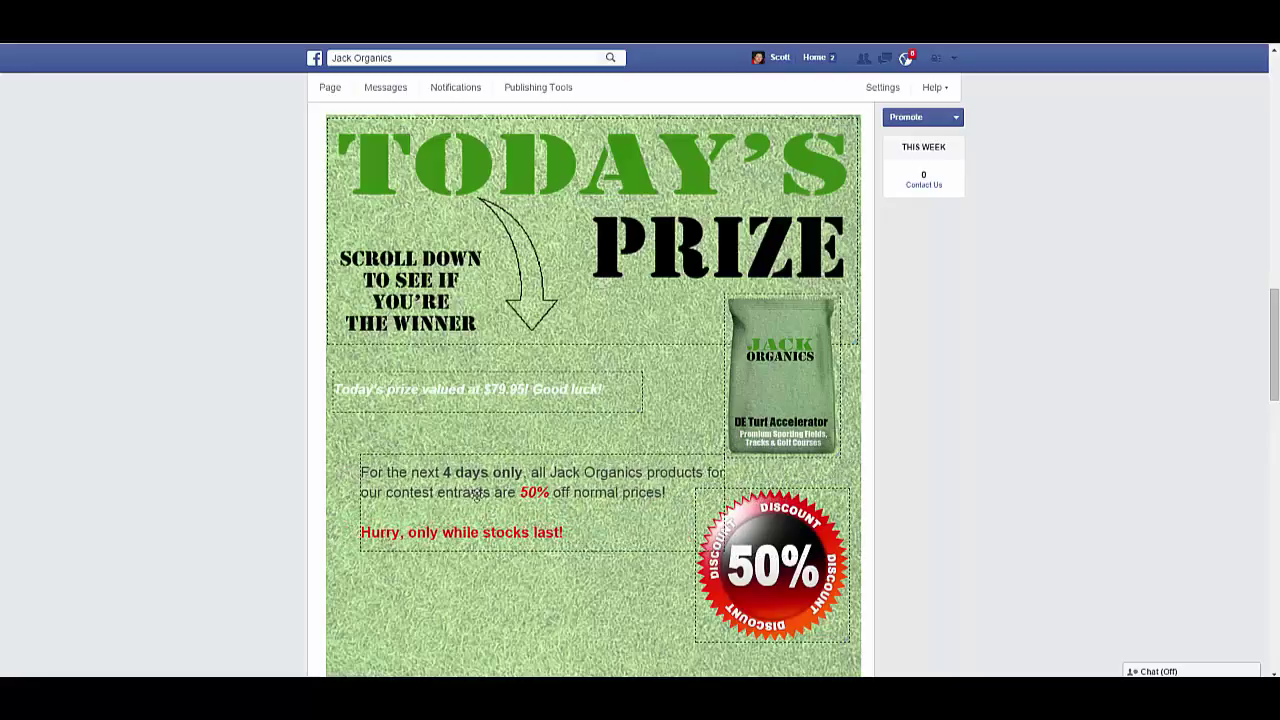
scroll(477, 493, "down", 2)
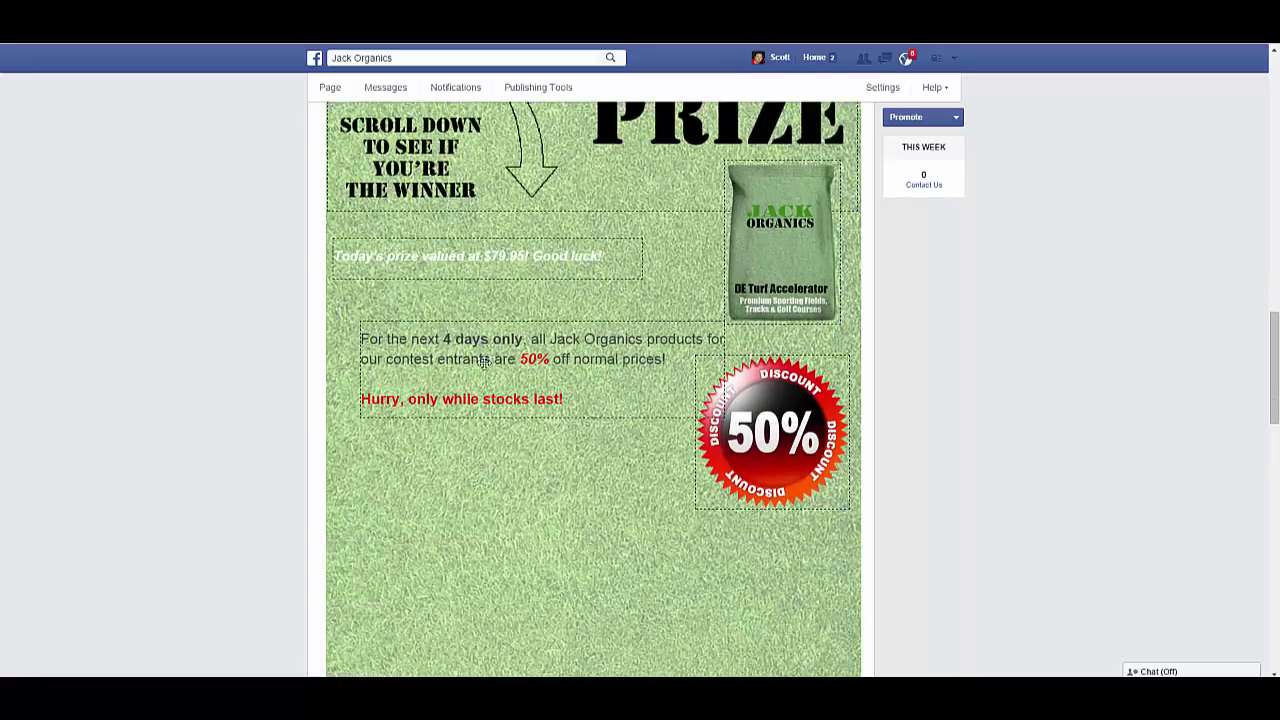
left_click_drag(484, 362, 471, 362)
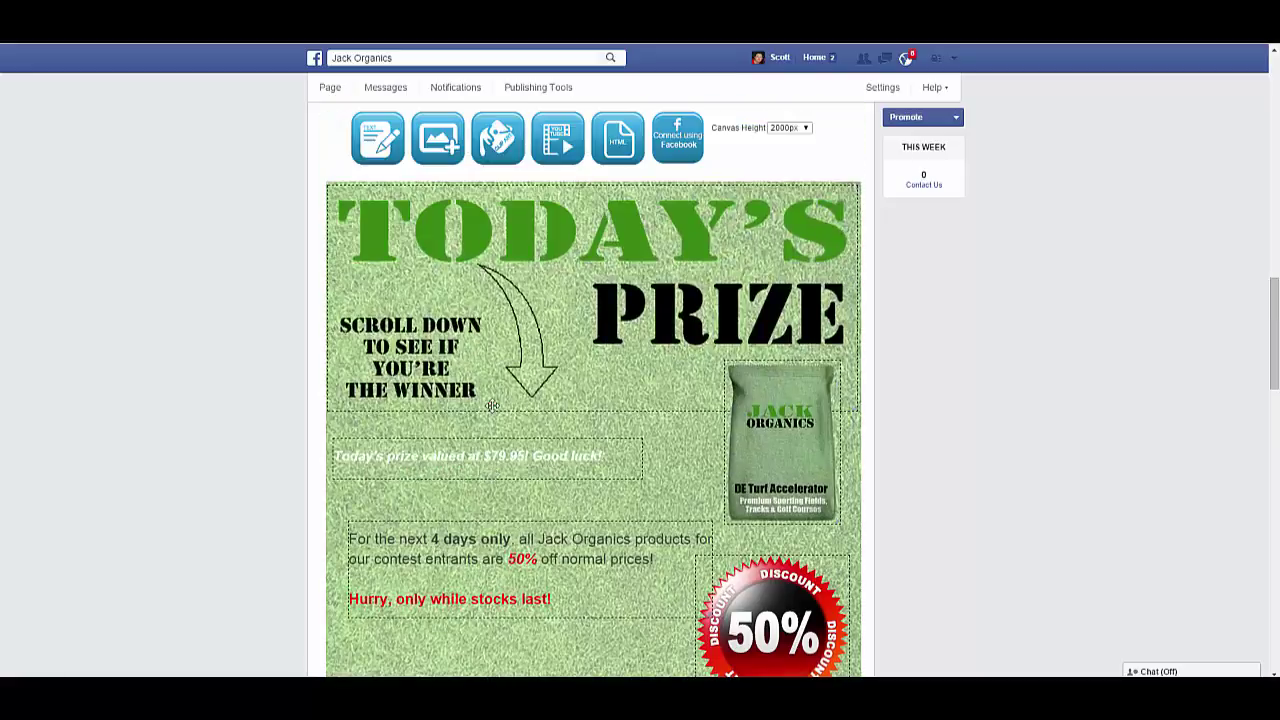
Open the clip art library and preview checkmark and arrow images, including Checkmark-1_05.png, arrow5.png and arrow9.png.
scroll(490, 404, "up", 3)
double_click(531, 346)
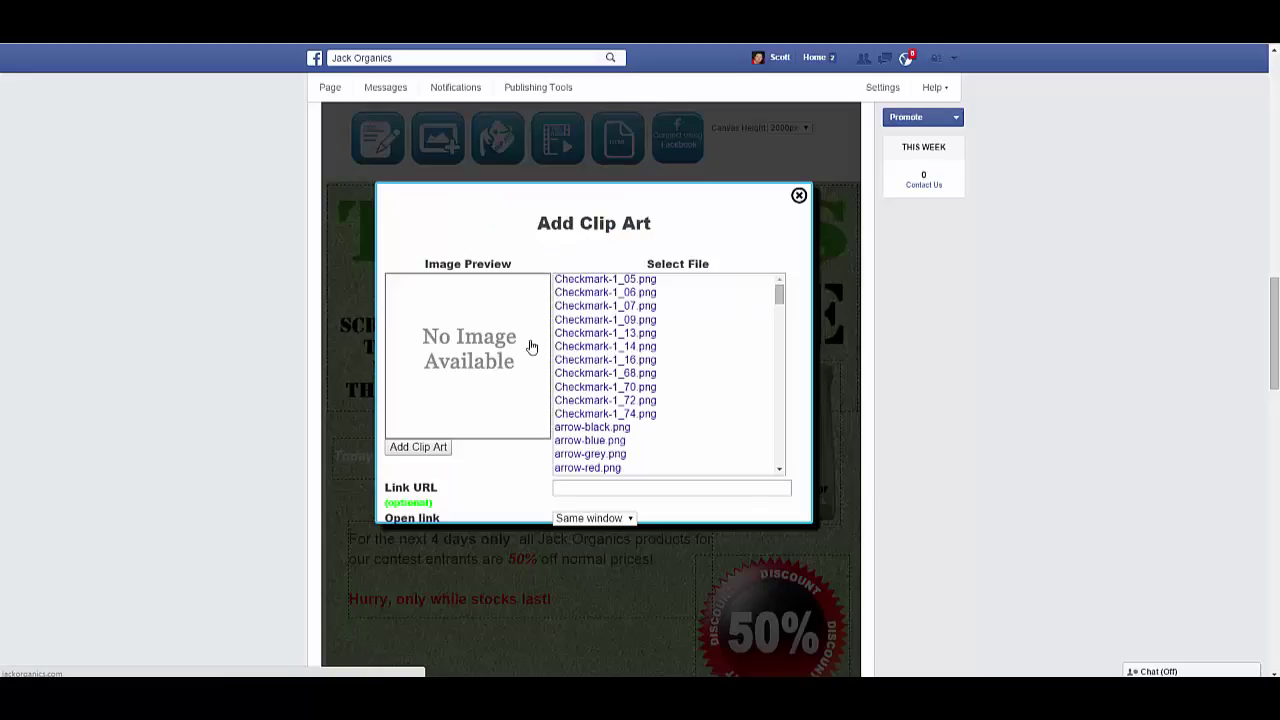
left_click(592, 281)
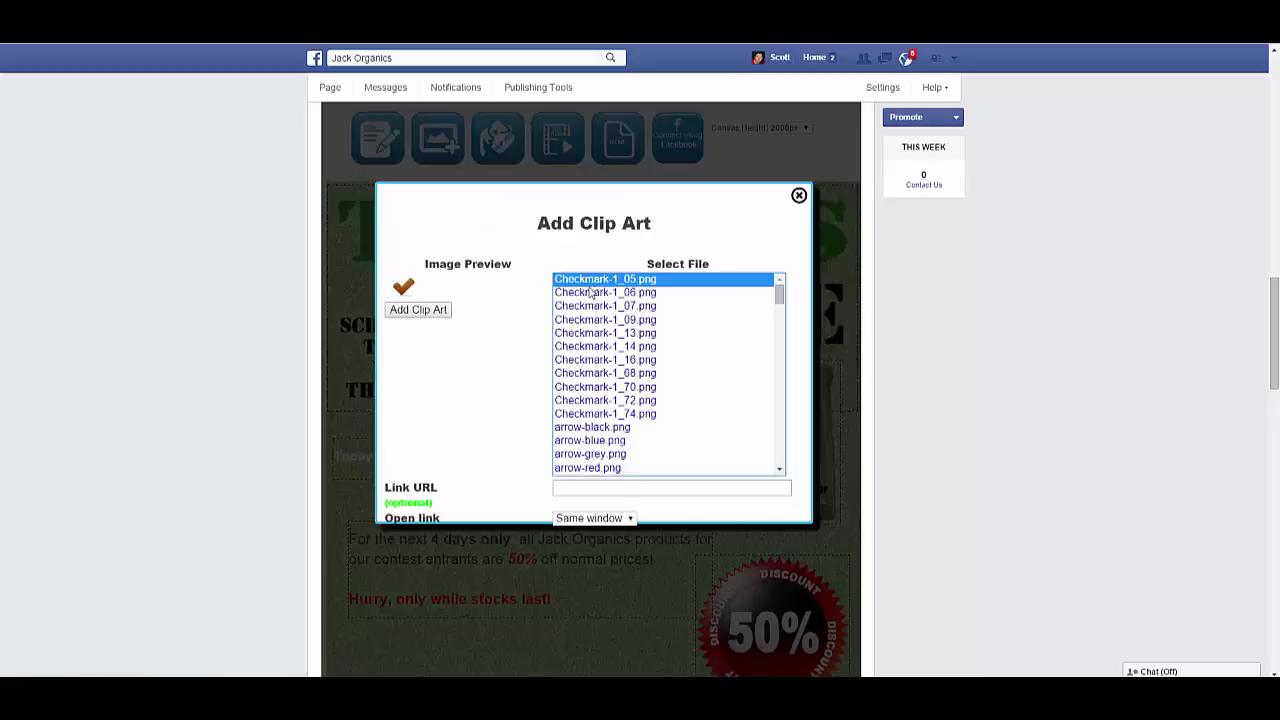
left_click_drag(592, 283, 585, 355)
scroll(589, 345, "down", 5)
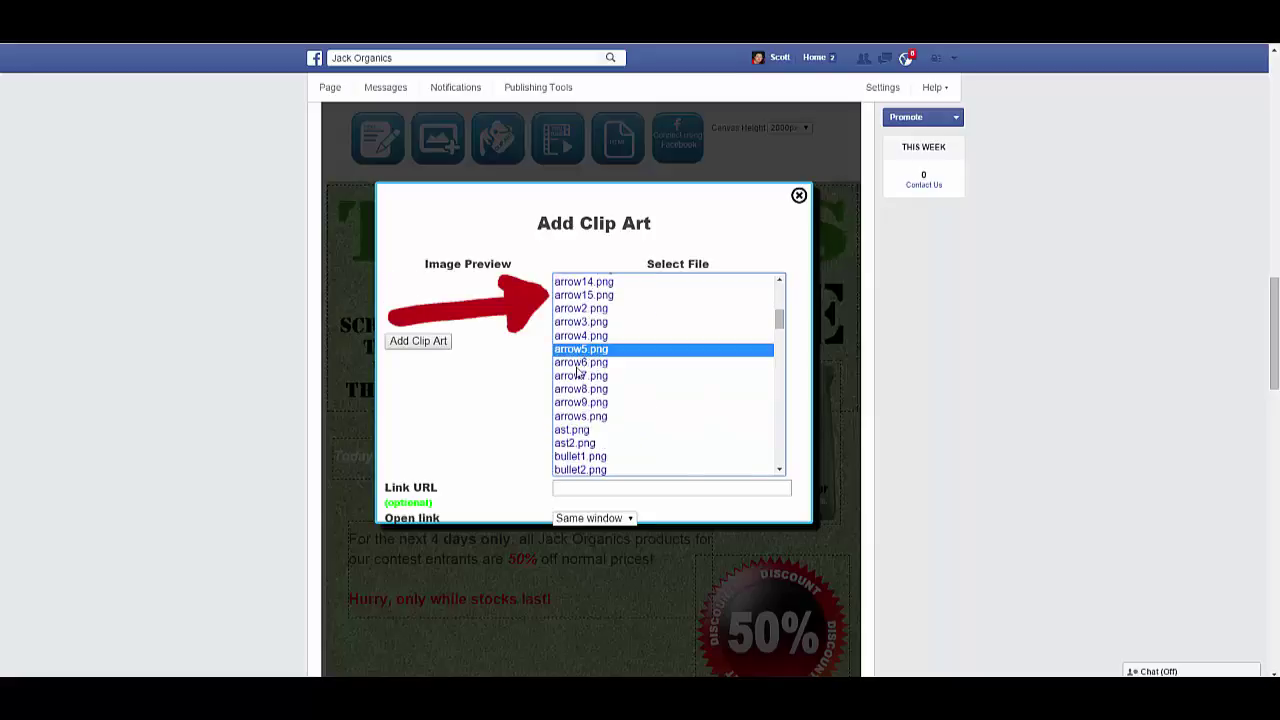
left_click(585, 403)
Preview the button and check clip art: button3.png, buttonadd10.png, check-grey.png and buy-red-circle.png.
scroll(585, 405, "down", 3)
left_click(574, 366)
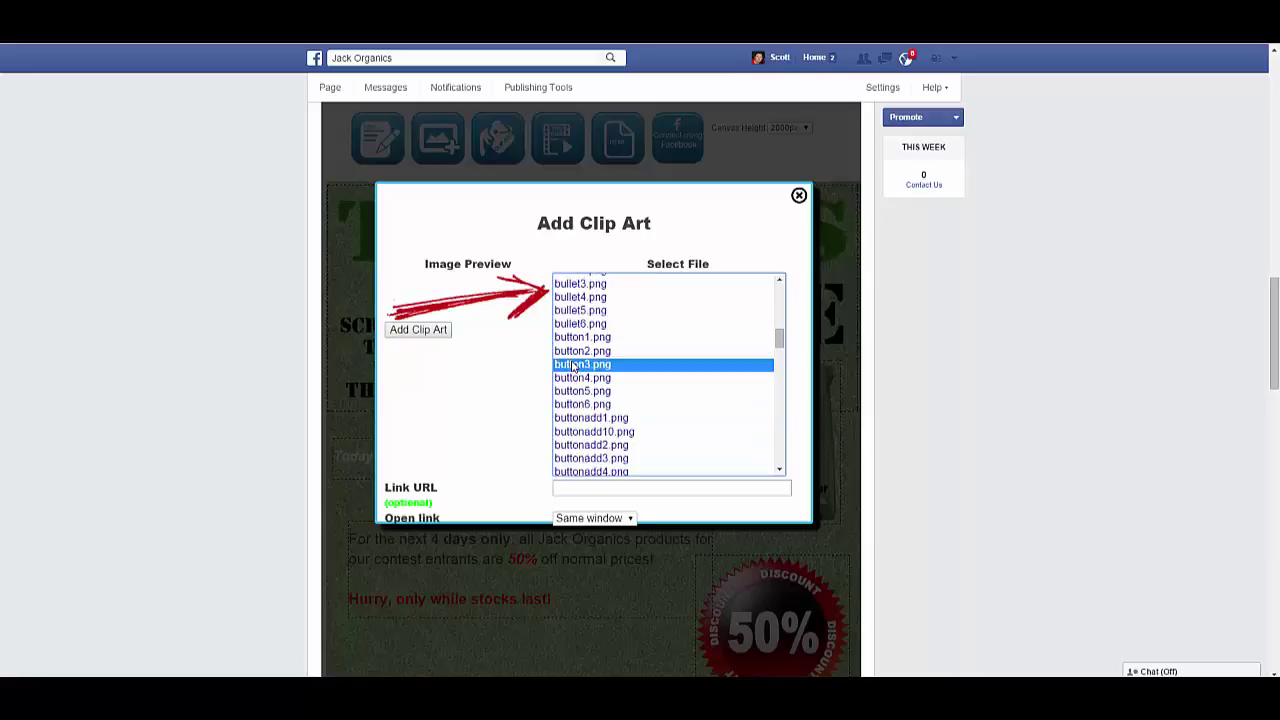
left_click(587, 432)
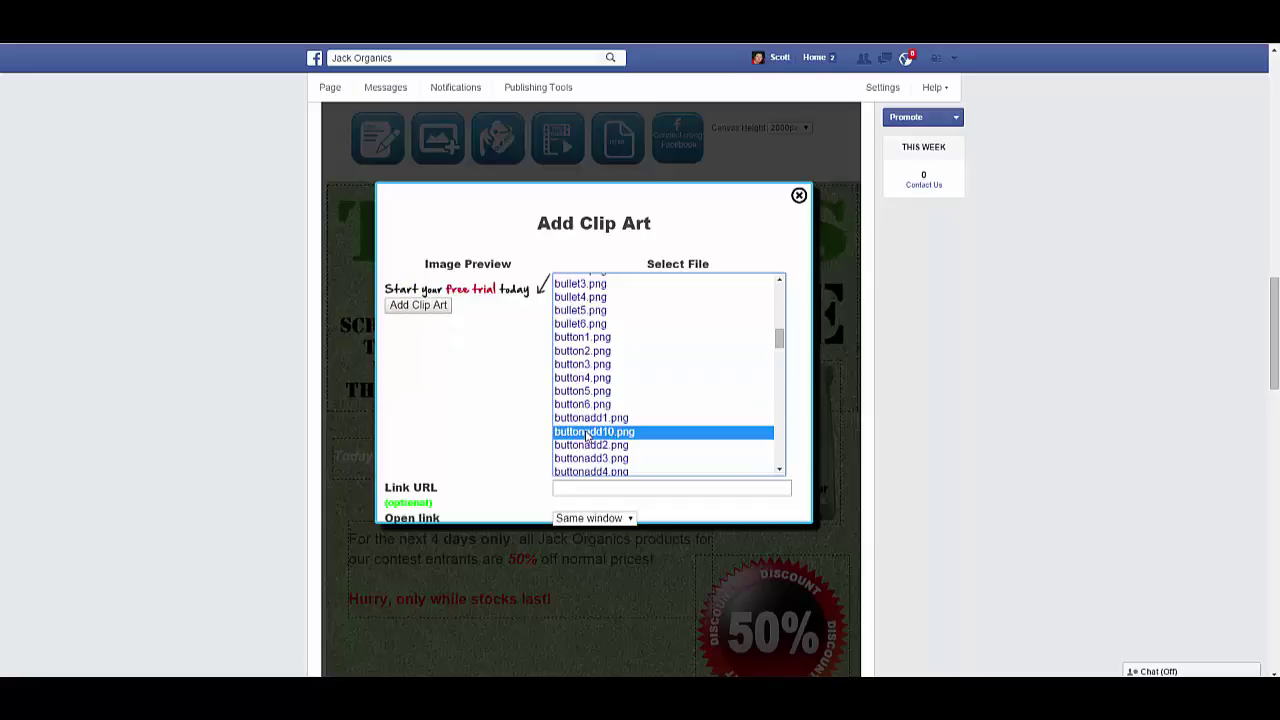
scroll(587, 435, "down", 3)
left_click(588, 434)
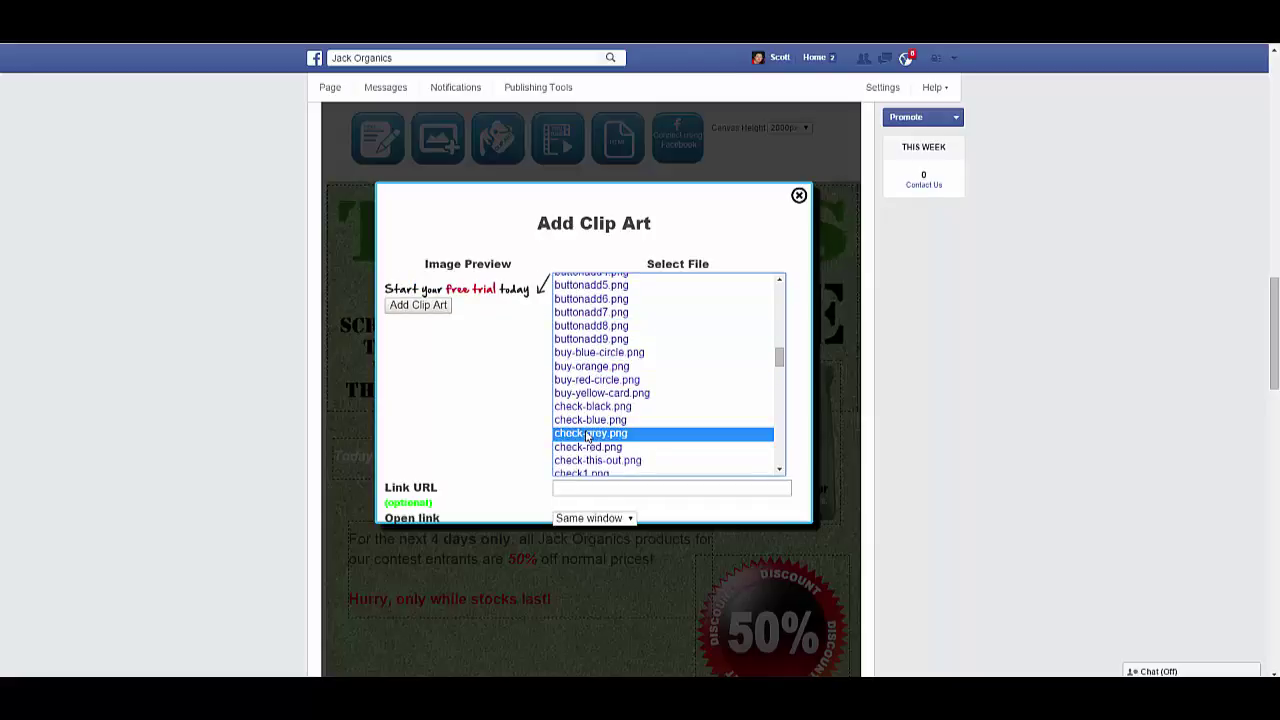
left_click(585, 381)
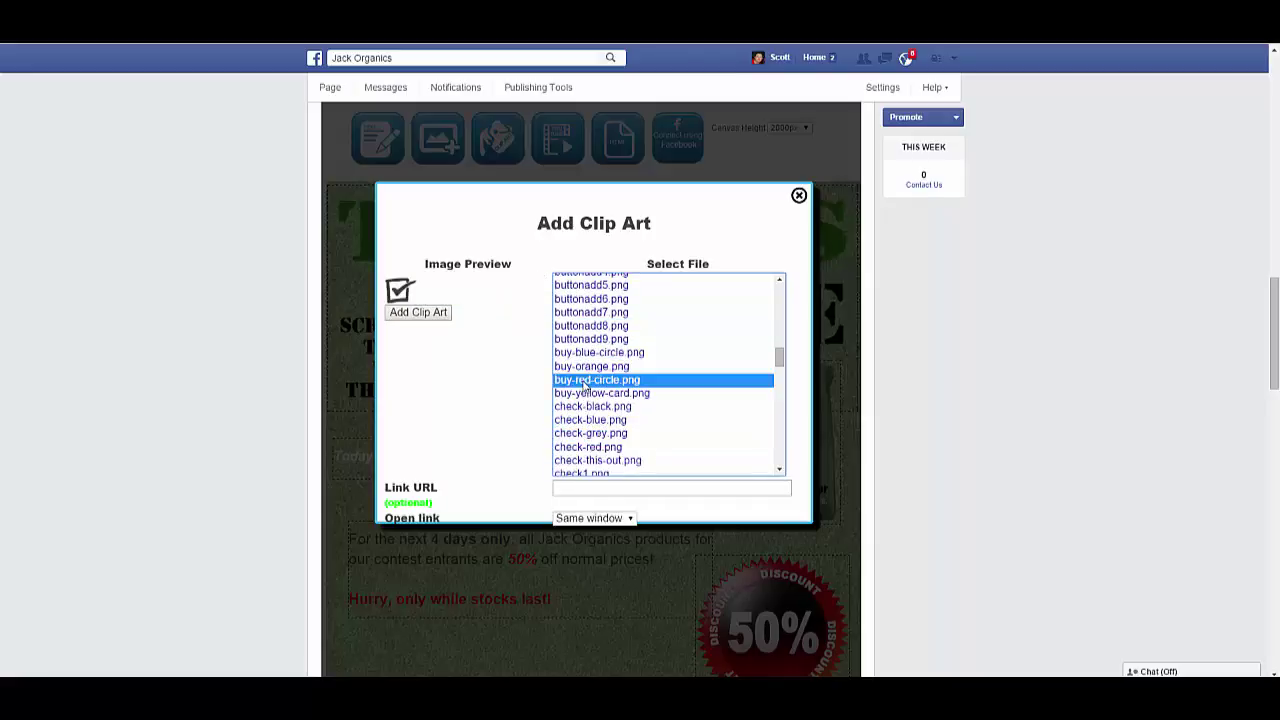
Preview the cross, divider and download clip art: cross-grey.png, devider.png, devider2.png and download1-blue.png.
scroll(585, 385, "down", 3)
left_click(585, 383)
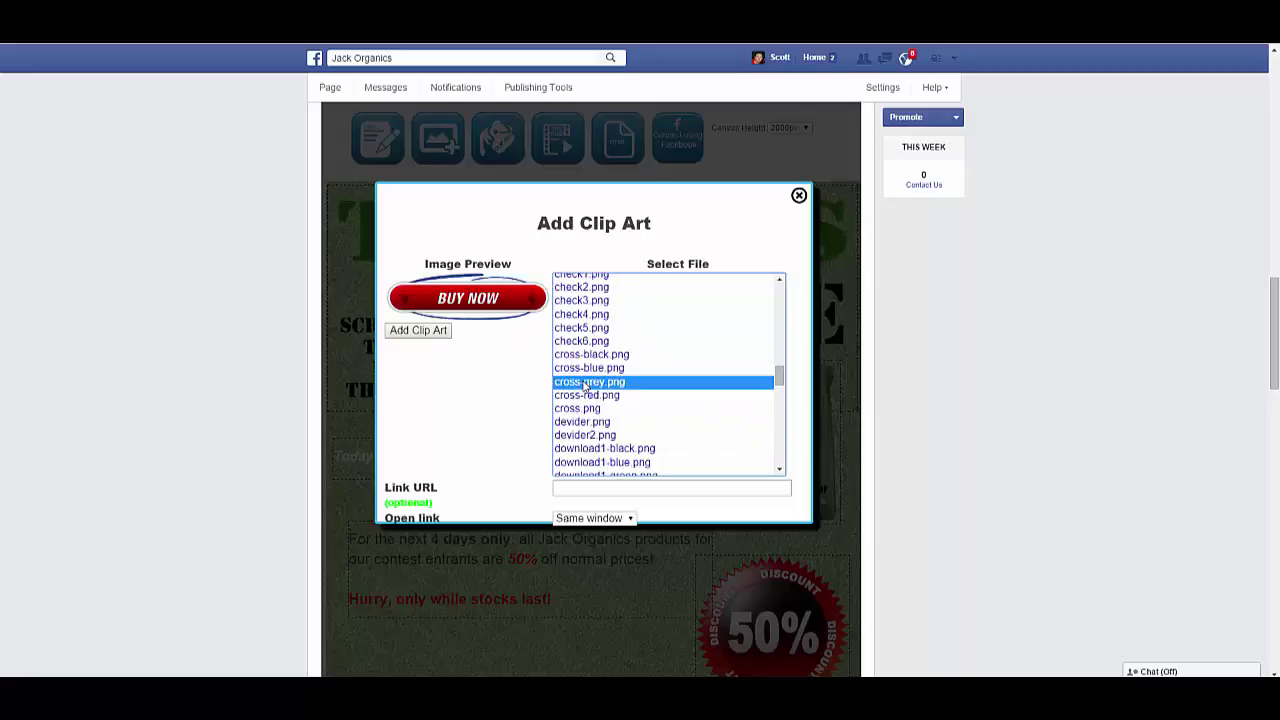
left_click(582, 425)
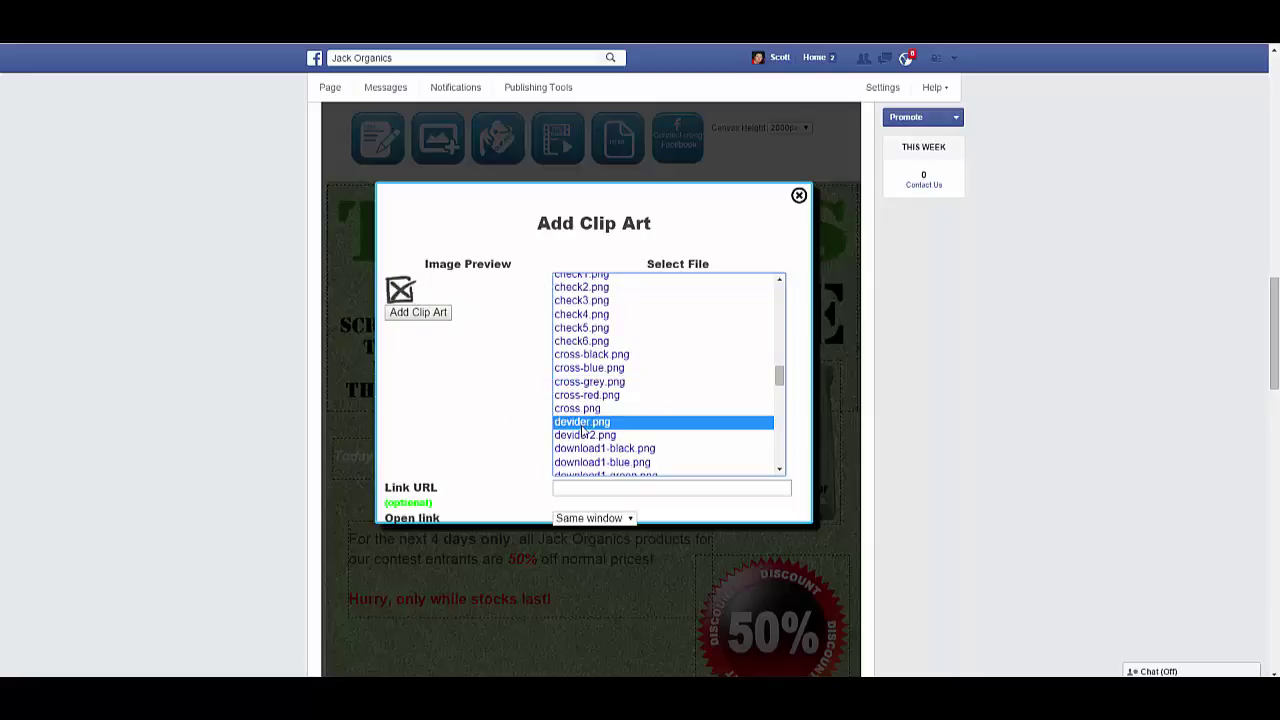
scroll(582, 430, "down", 2)
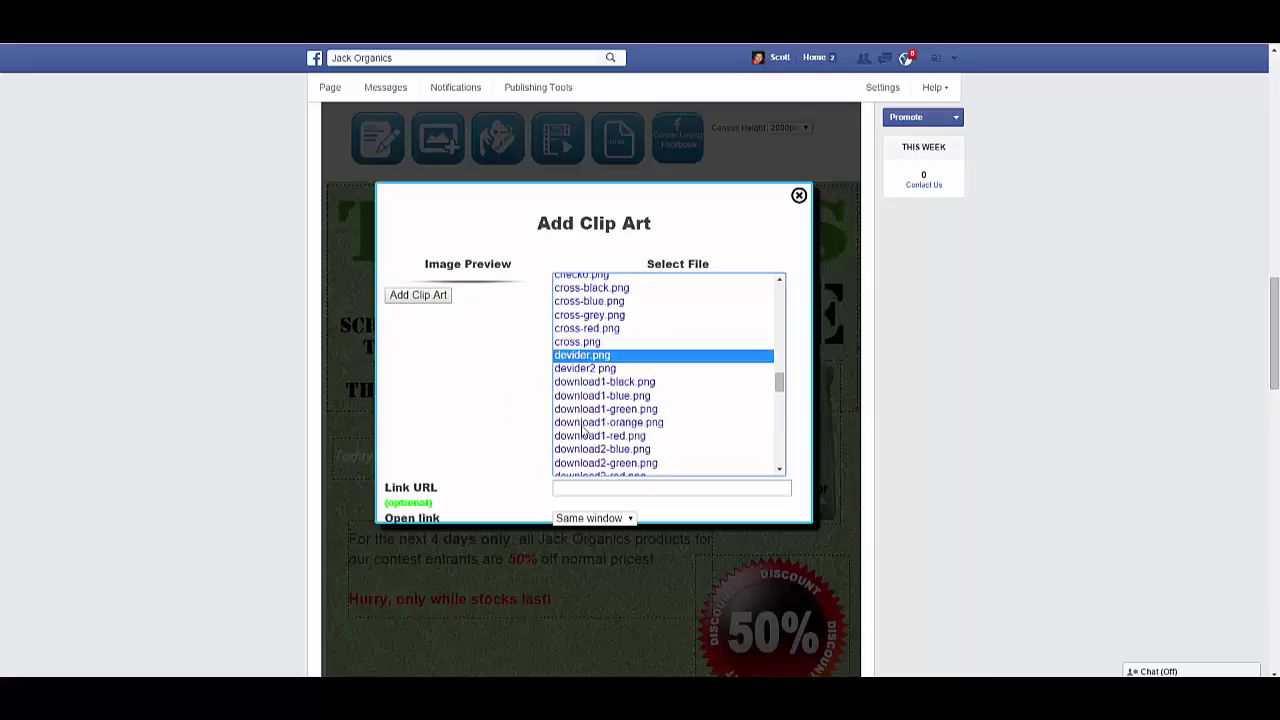
left_click(577, 370)
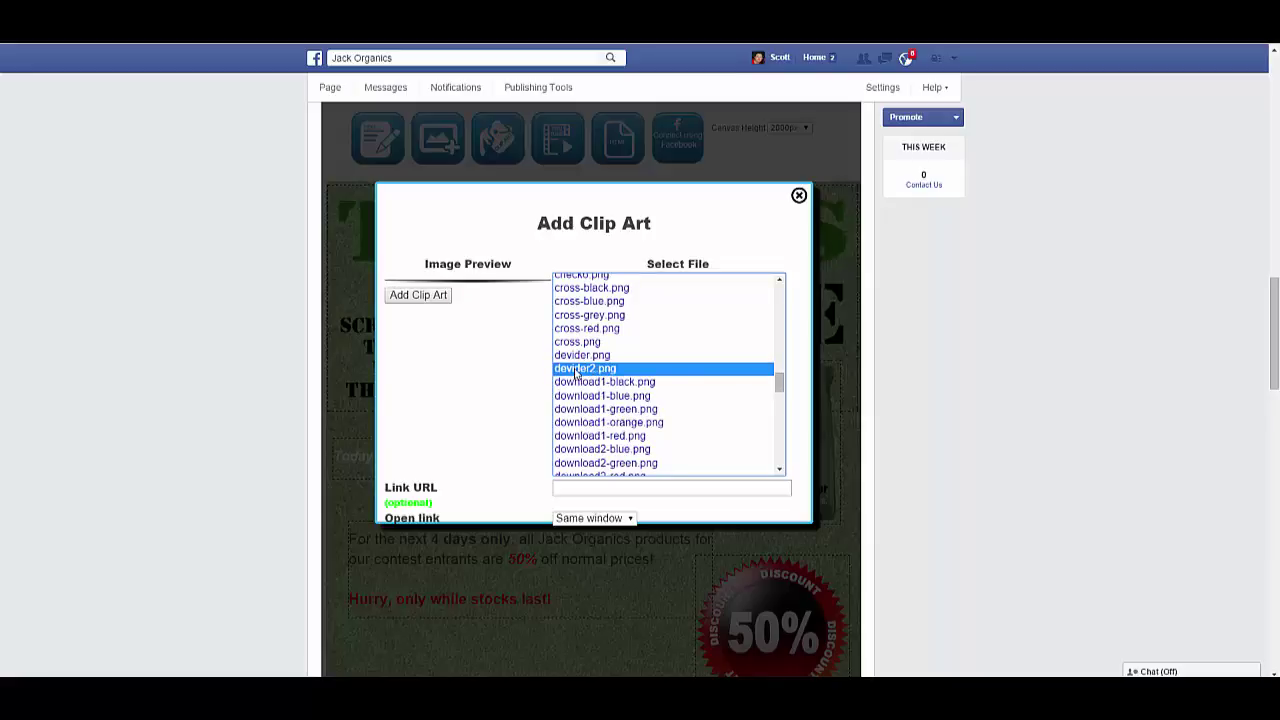
left_click(580, 397)
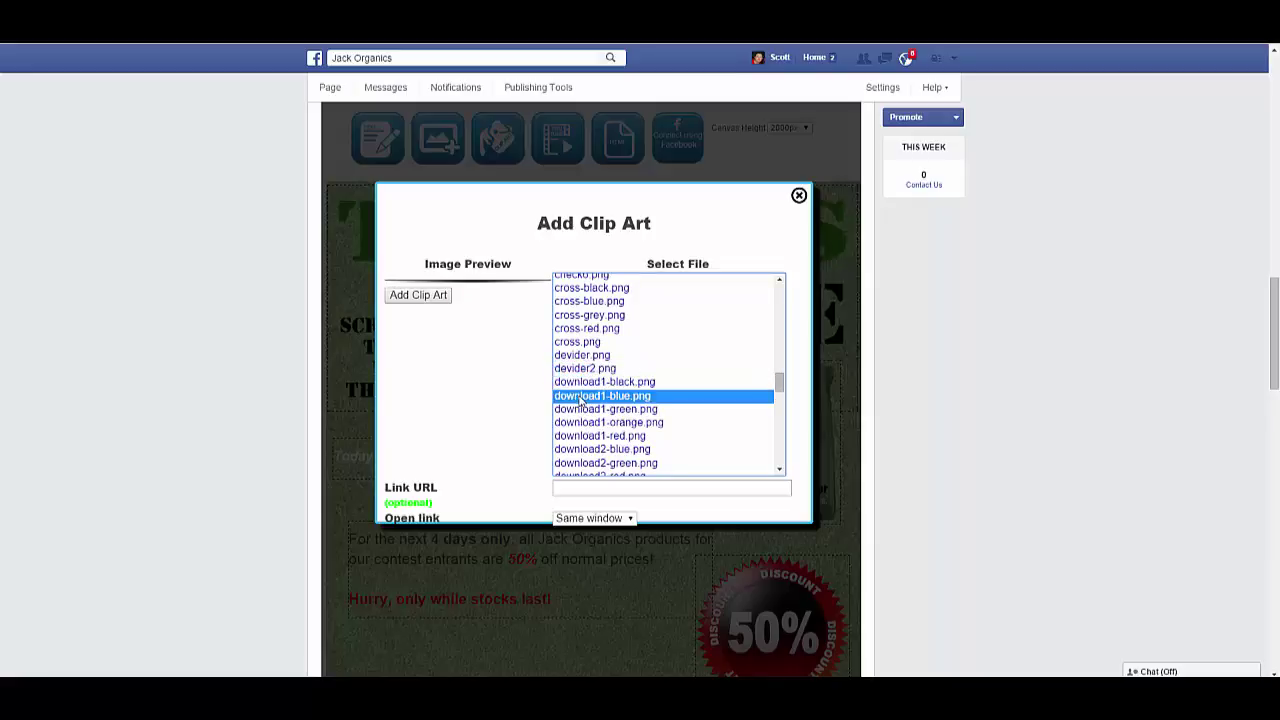
Preview the marker and order button clip art: marker4.png, marker7.png, orange-purchase.png and order-blackgreen.png.
scroll(580, 400, "down", 4)
left_click(580, 398)
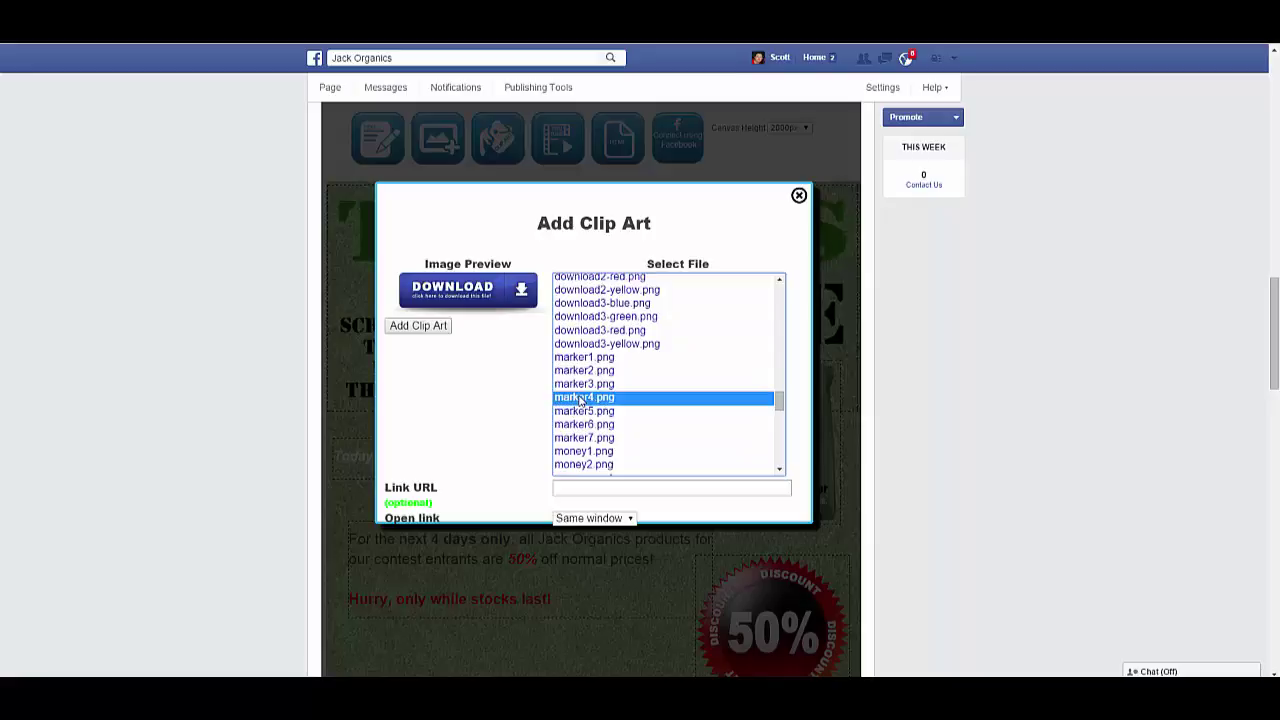
left_click(590, 439)
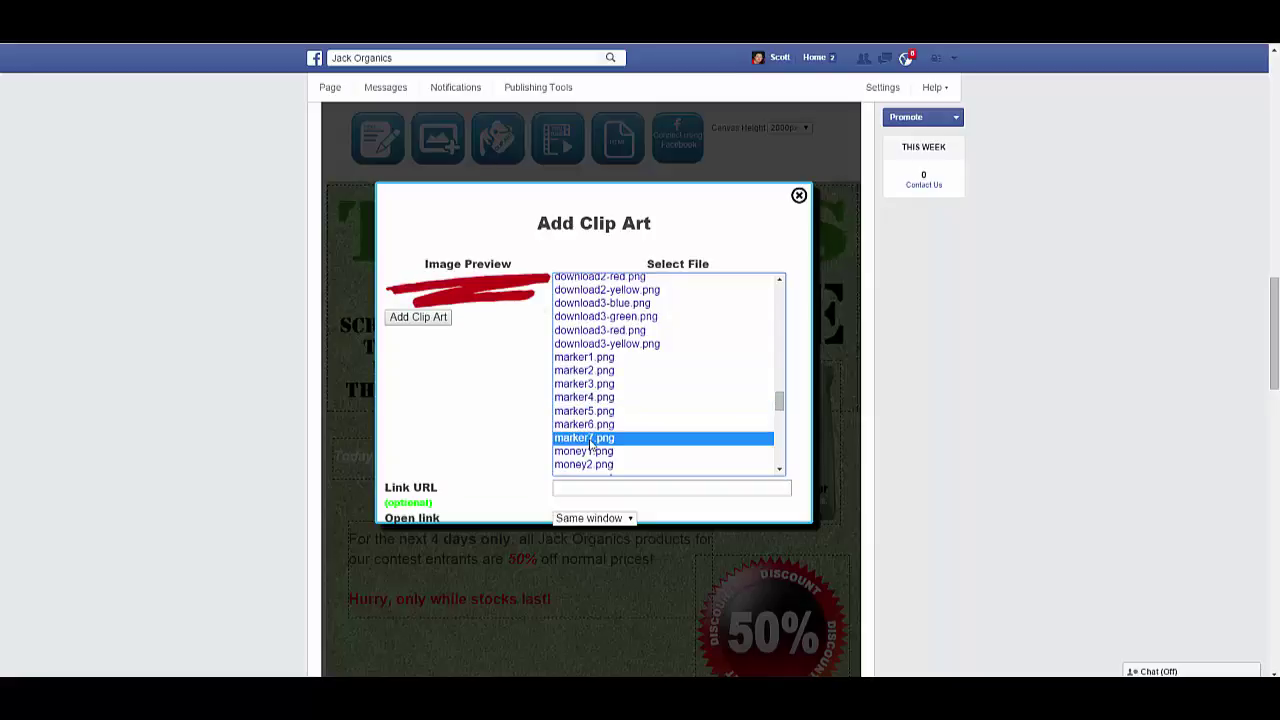
scroll(590, 444, "down", 4)
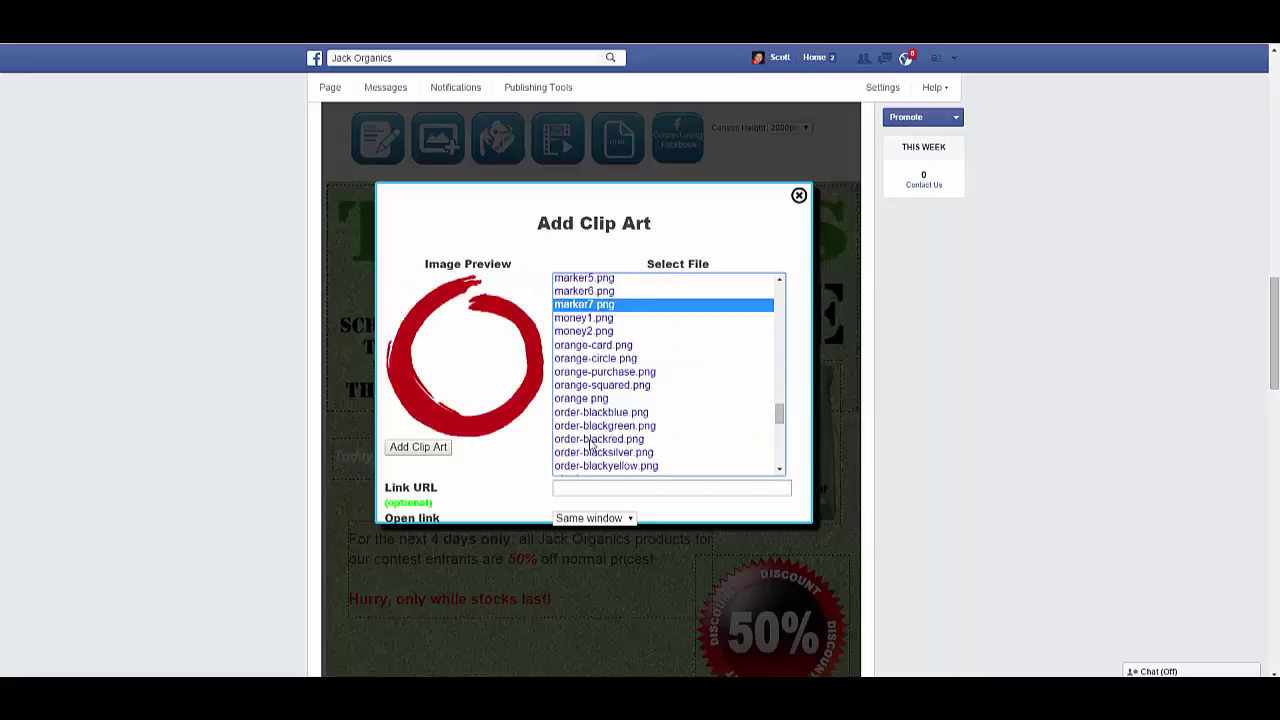
left_click(580, 373)
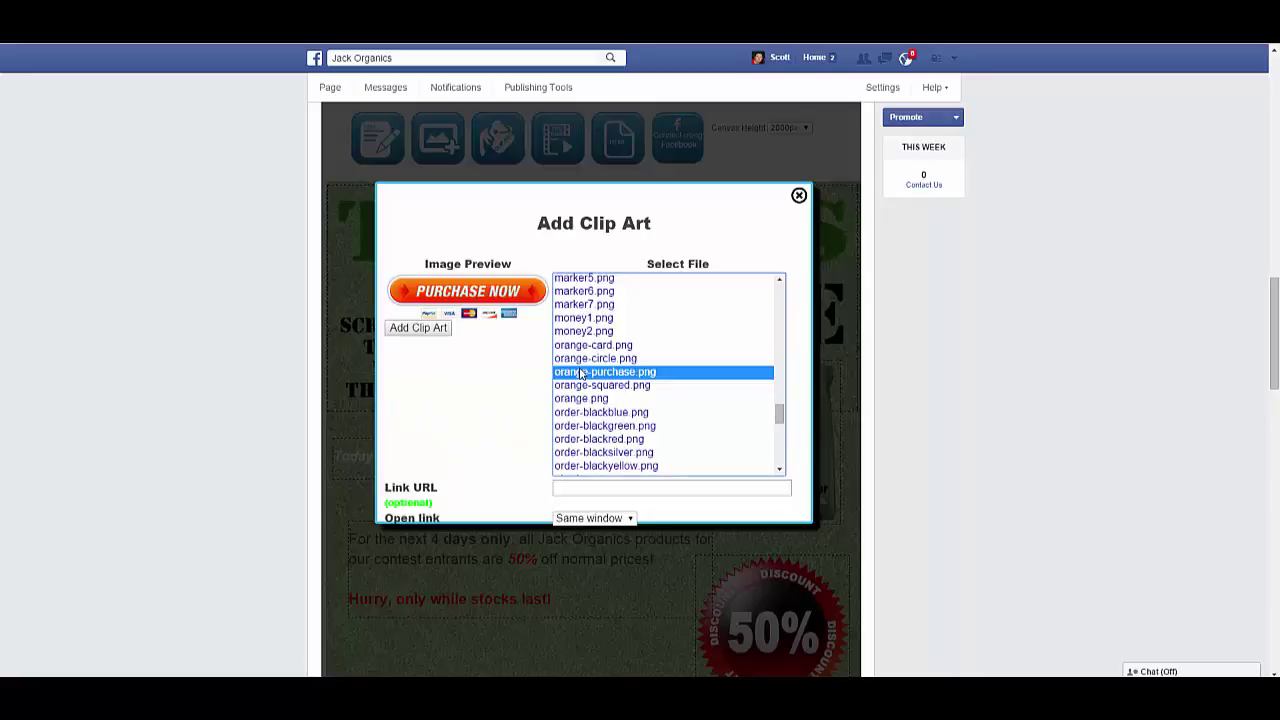
left_click(590, 426)
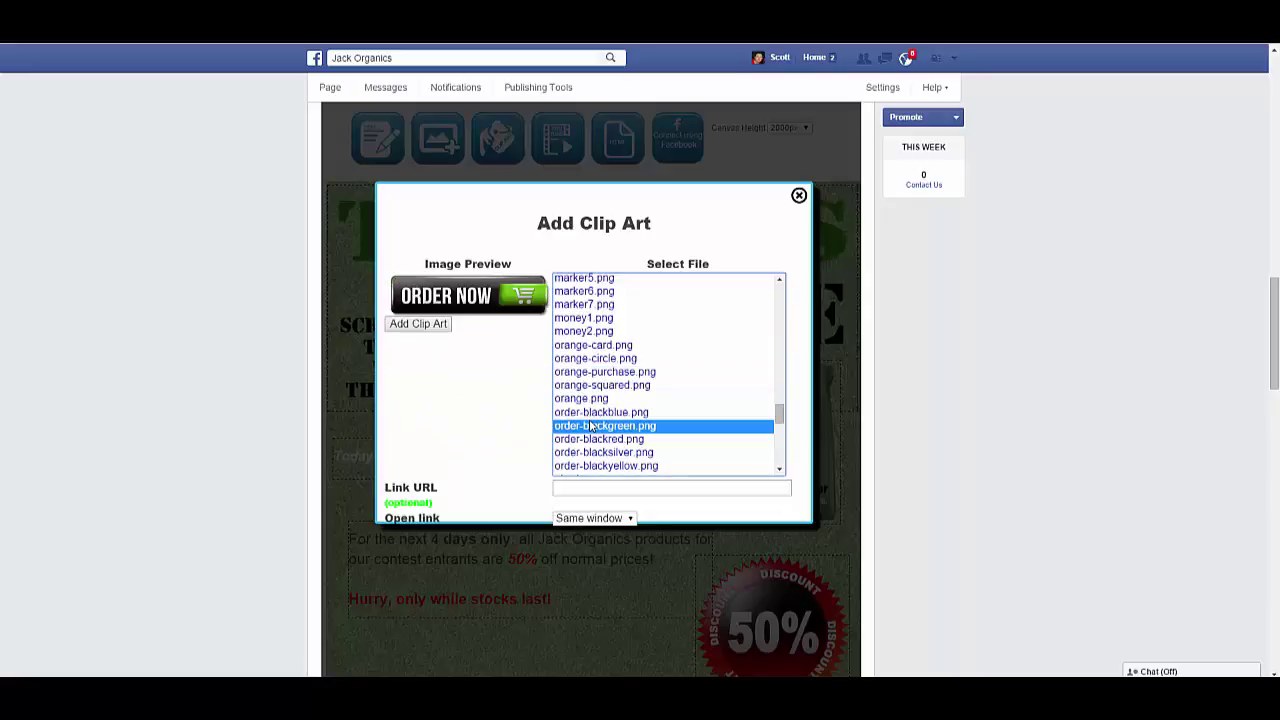
Preview the shadow background, ribbon and smiley clip art: shadowbkg1.png, shadowbkg3.png, ribbon1.png, ribbon2.png and smiley2.png.
scroll(590, 424, "down", 7)
left_click(580, 388)
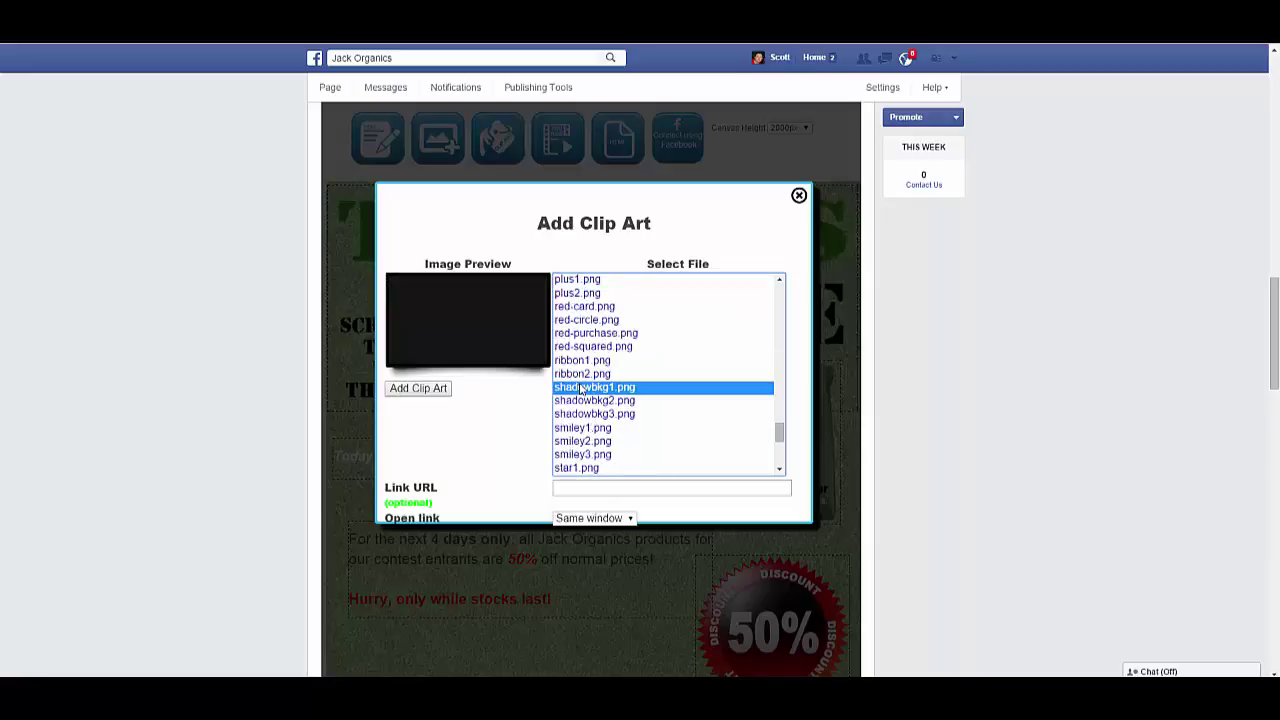
left_click(598, 414)
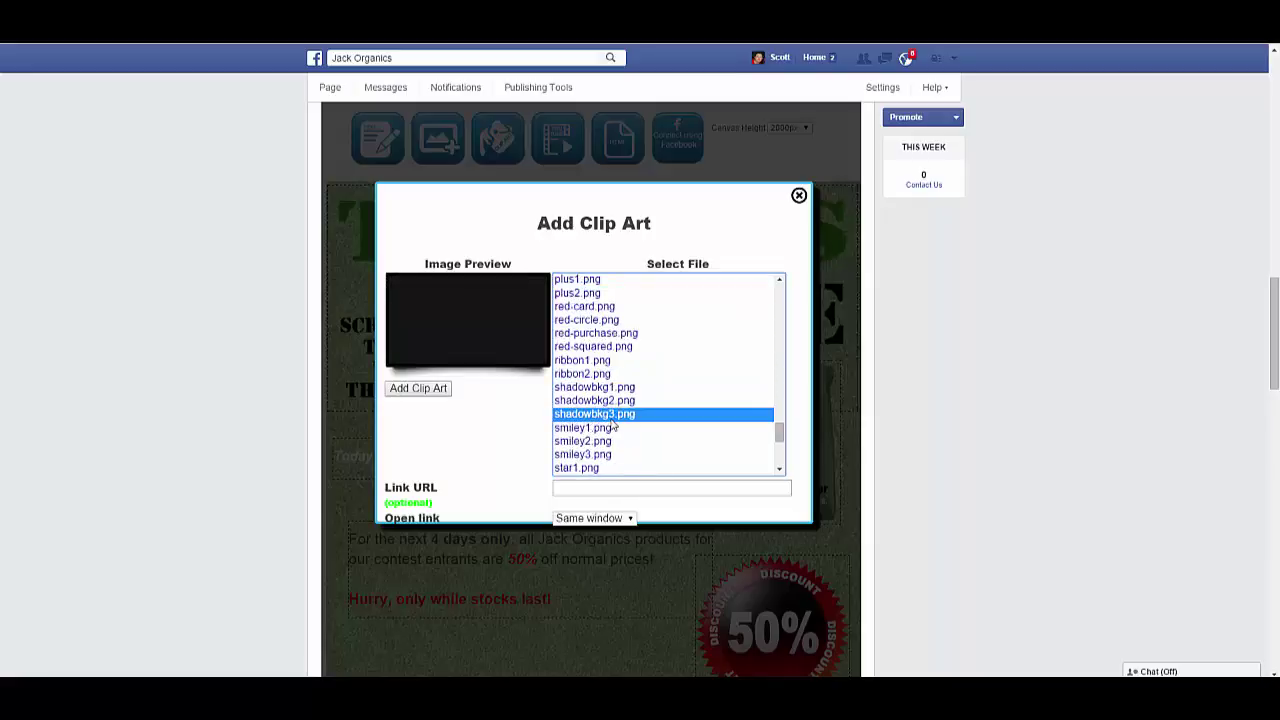
left_click(587, 362)
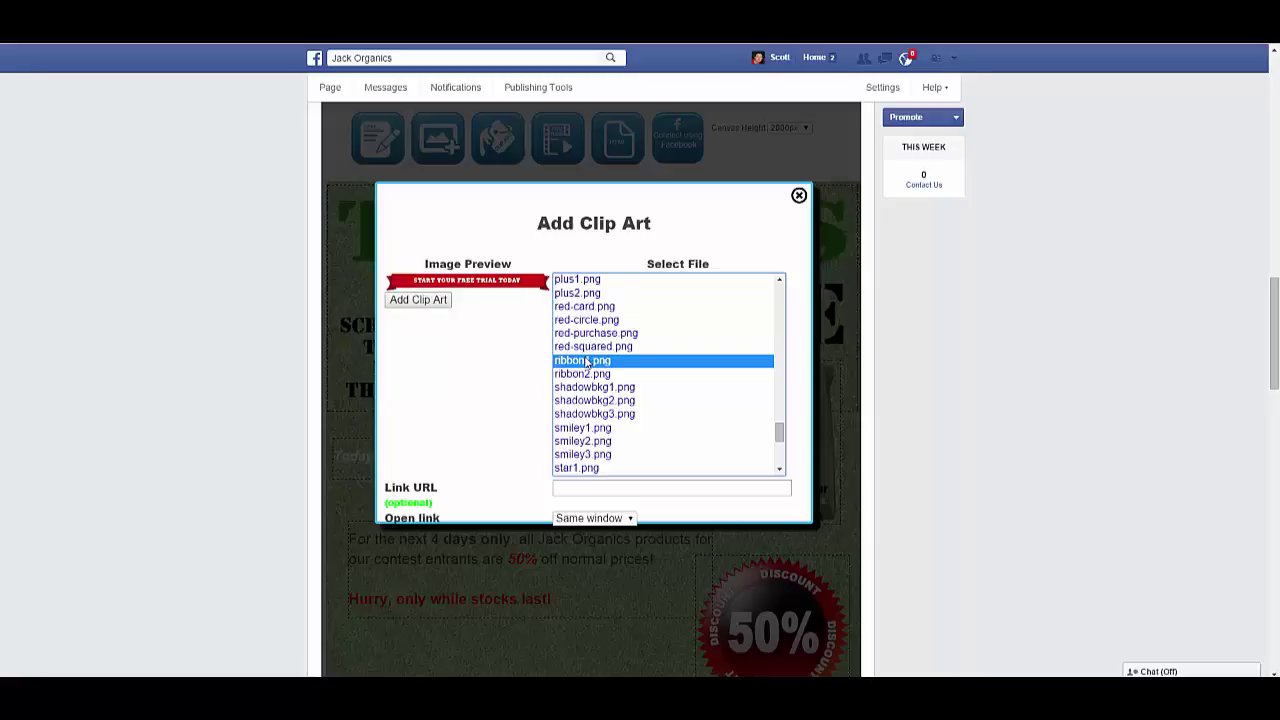
left_click(581, 375)
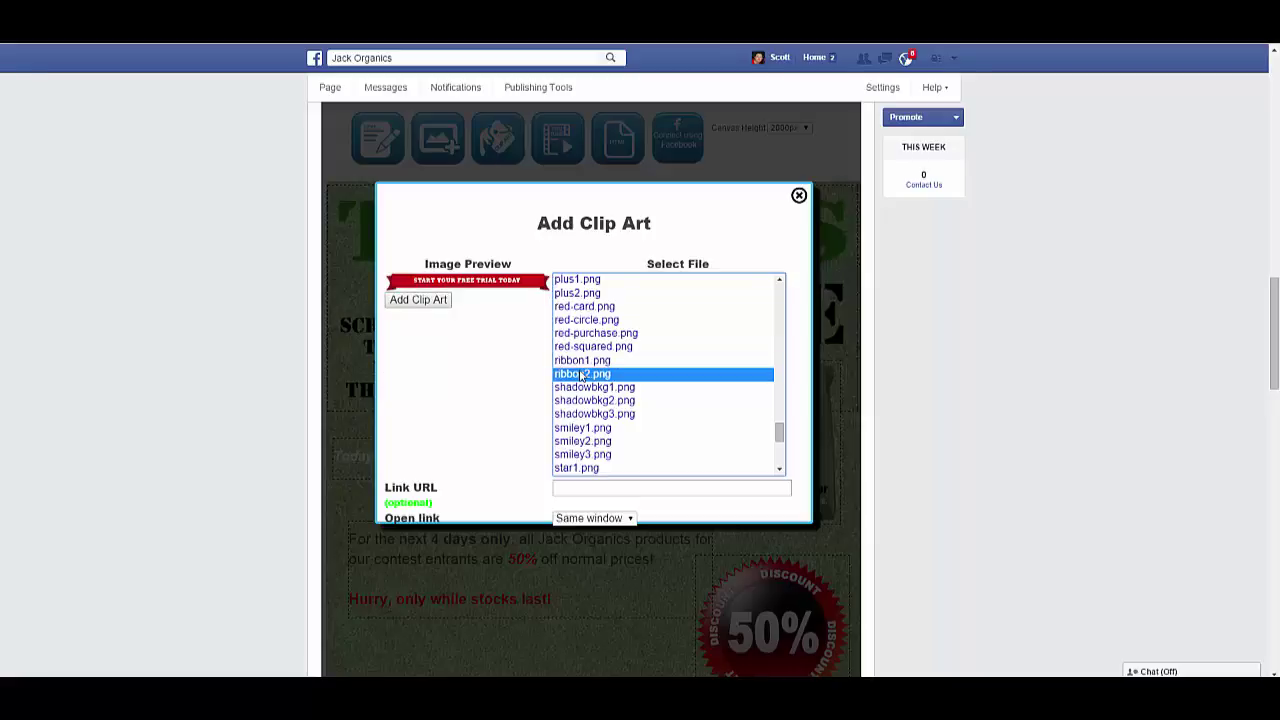
left_click(585, 440)
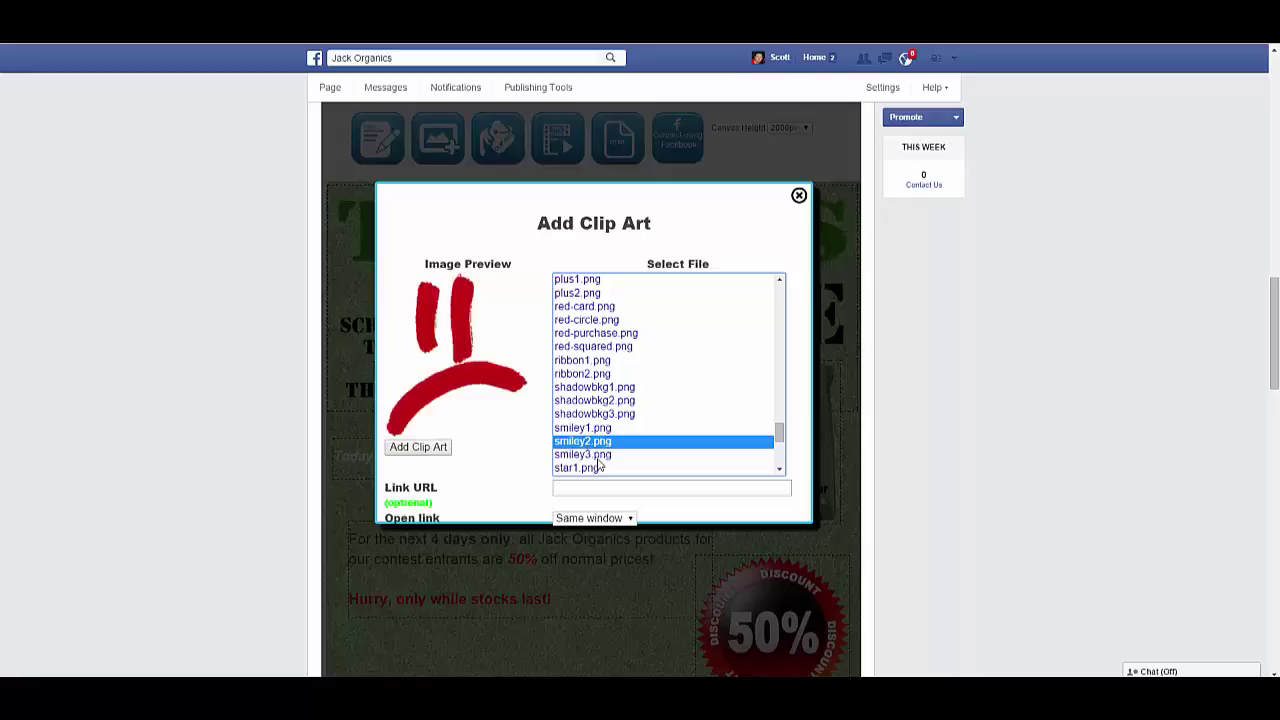
Preview the smiley, subscribe and star clip art: smiley3.png, subscribe-blue.png and star2.png.
left_click(598, 458)
scroll(598, 465, "down", 3)
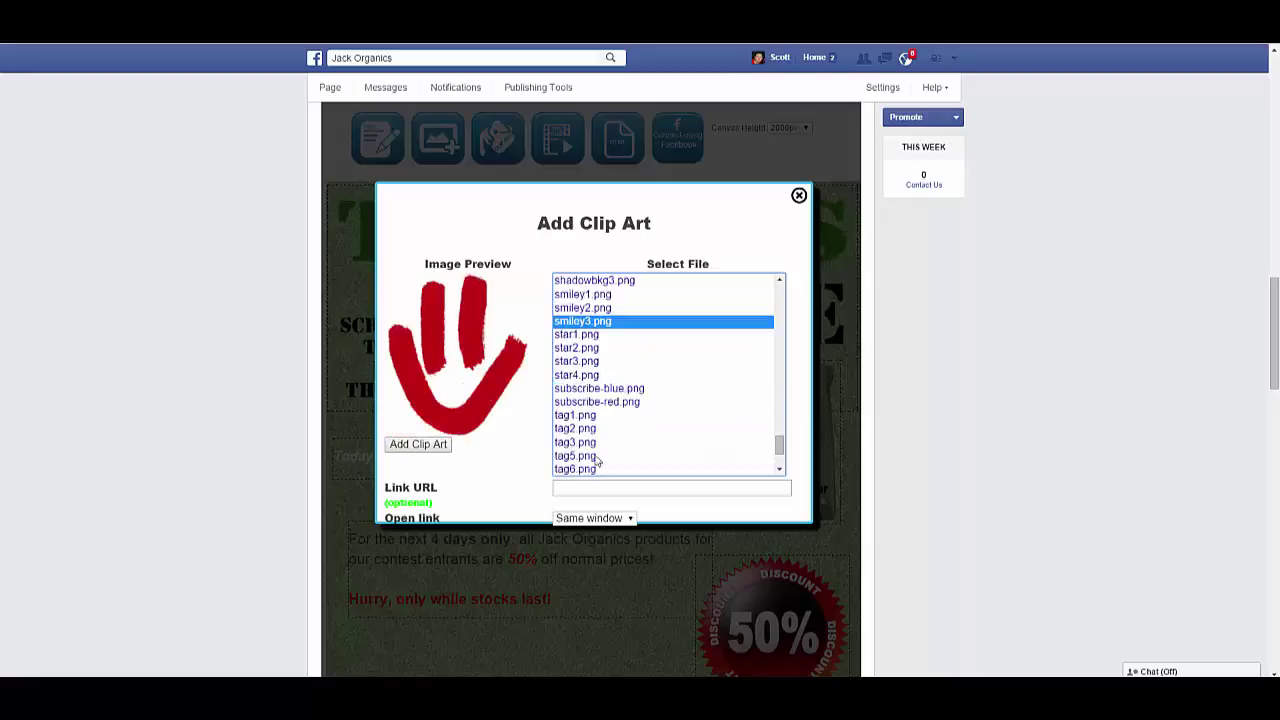
left_click(577, 390)
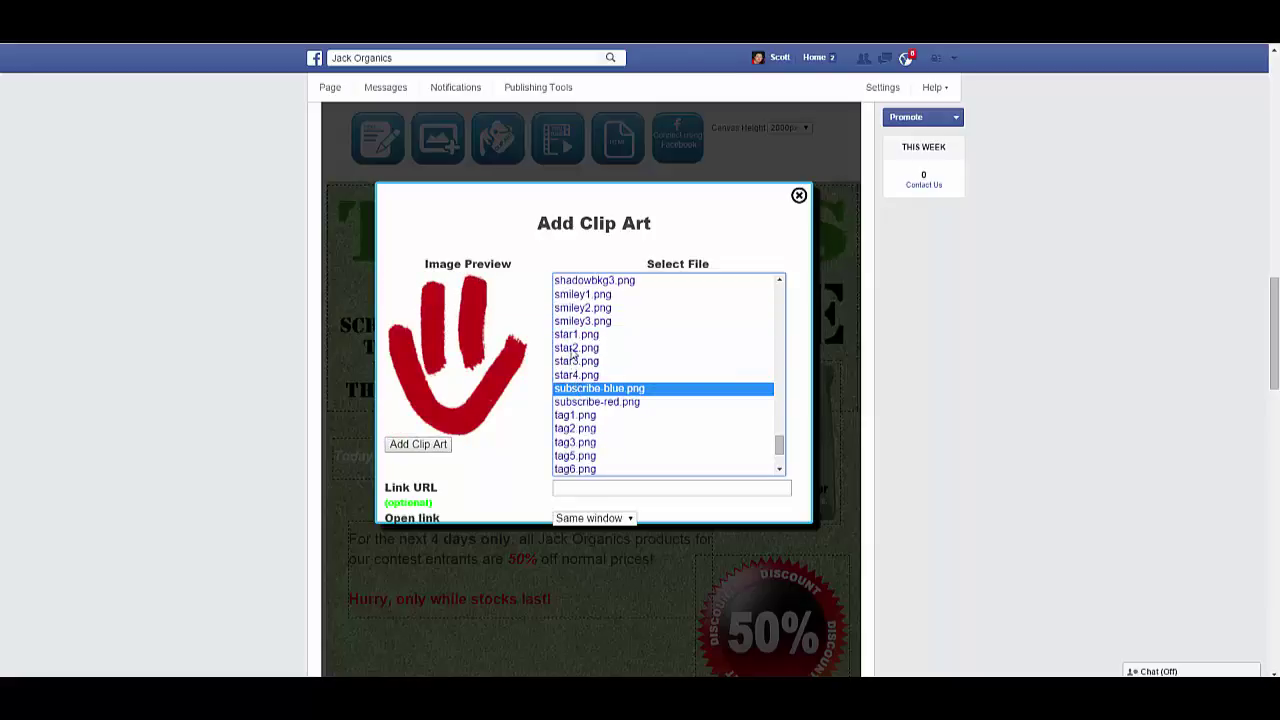
left_click(575, 348)
scroll(572, 352, "down", 5)
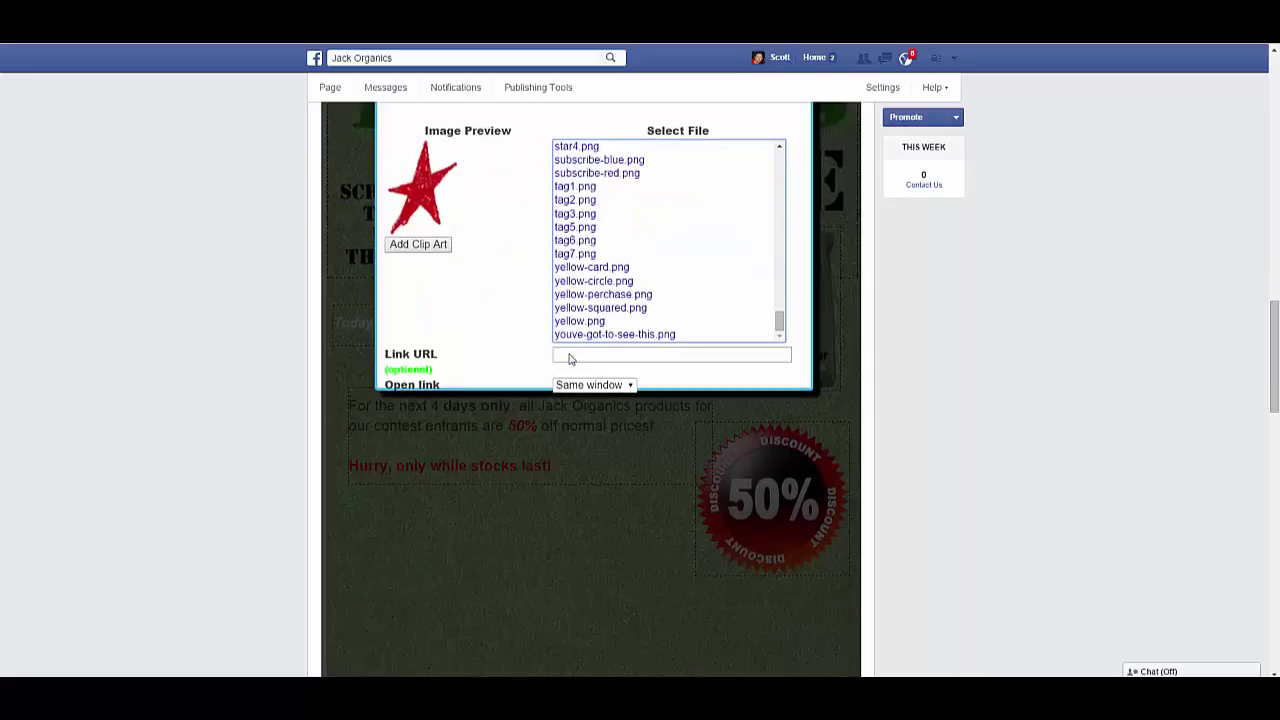
Preview the clip art files tag5.png, yellow-card.png, star4.png and subscribe-red.png.
left_click(563, 233)
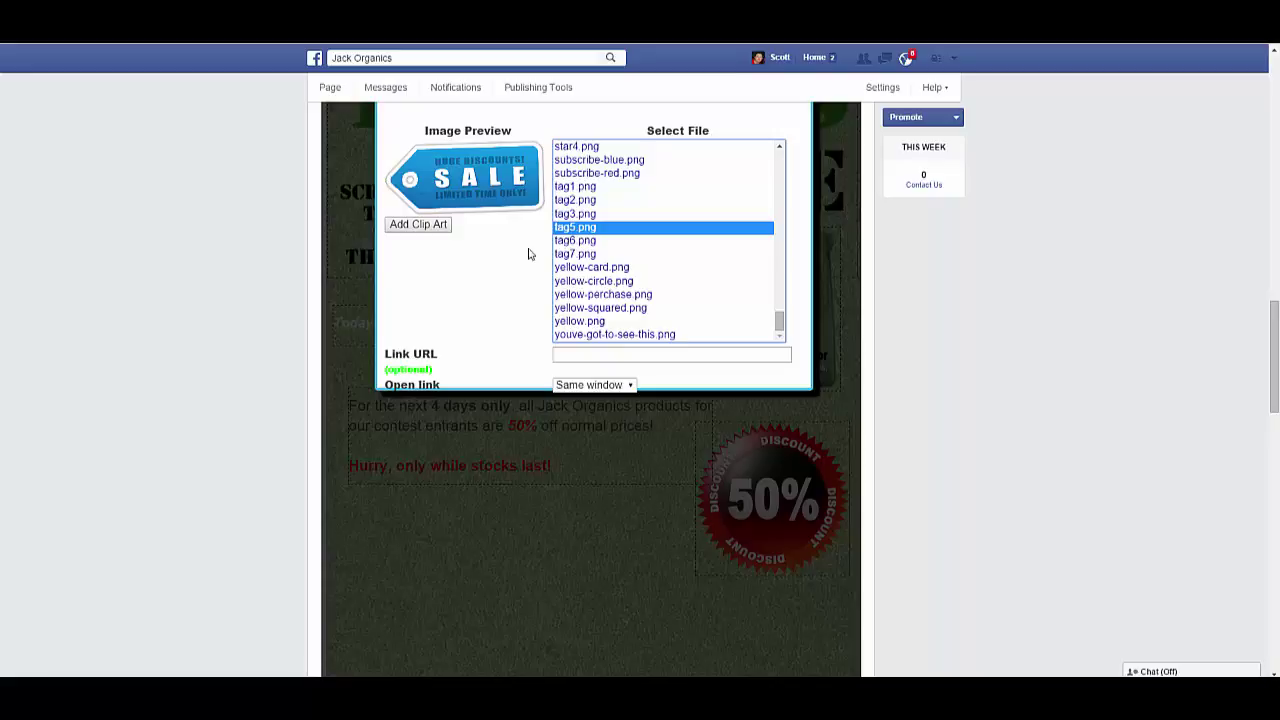
left_click(578, 268)
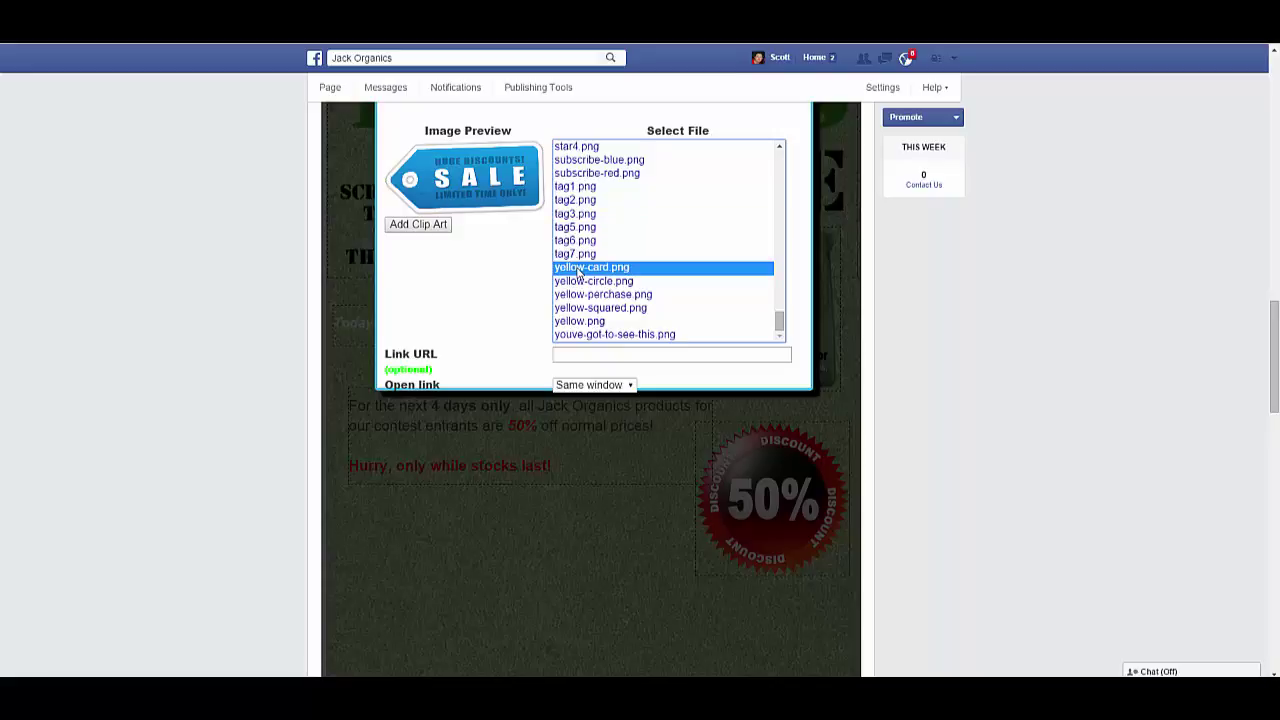
scroll(590, 285, "up", 3)
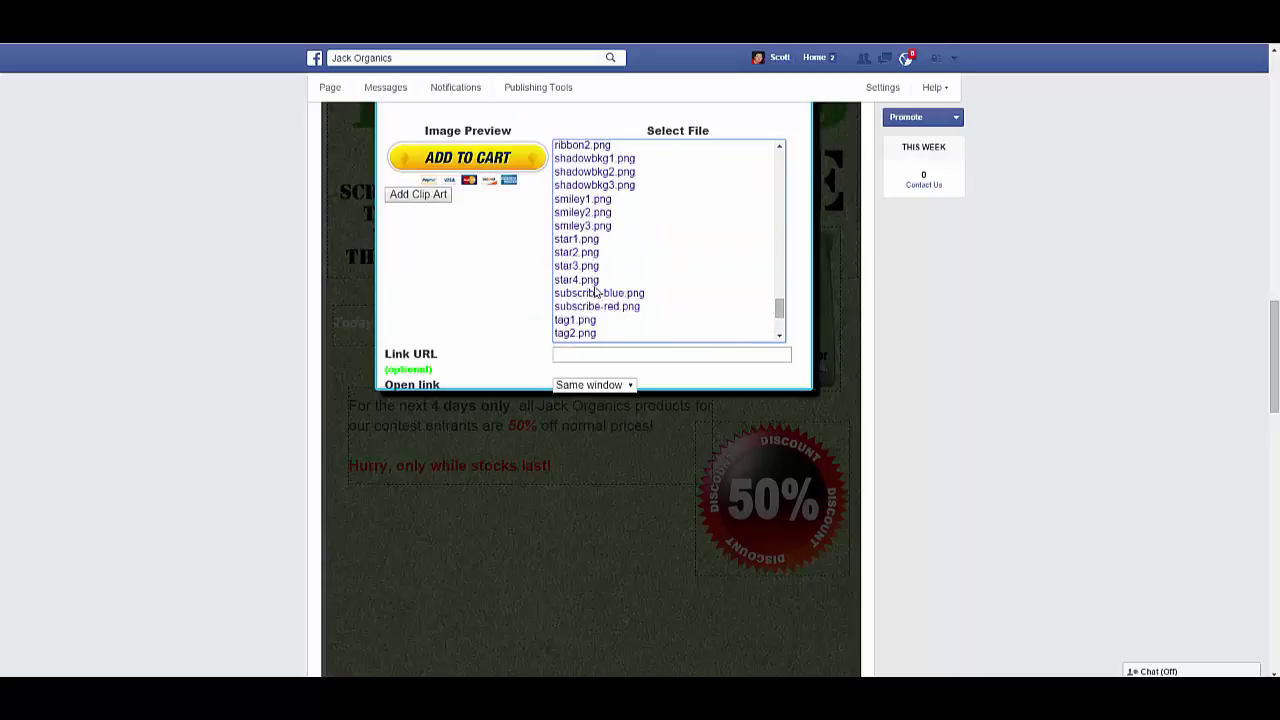
left_click(592, 282)
left_click(590, 307)
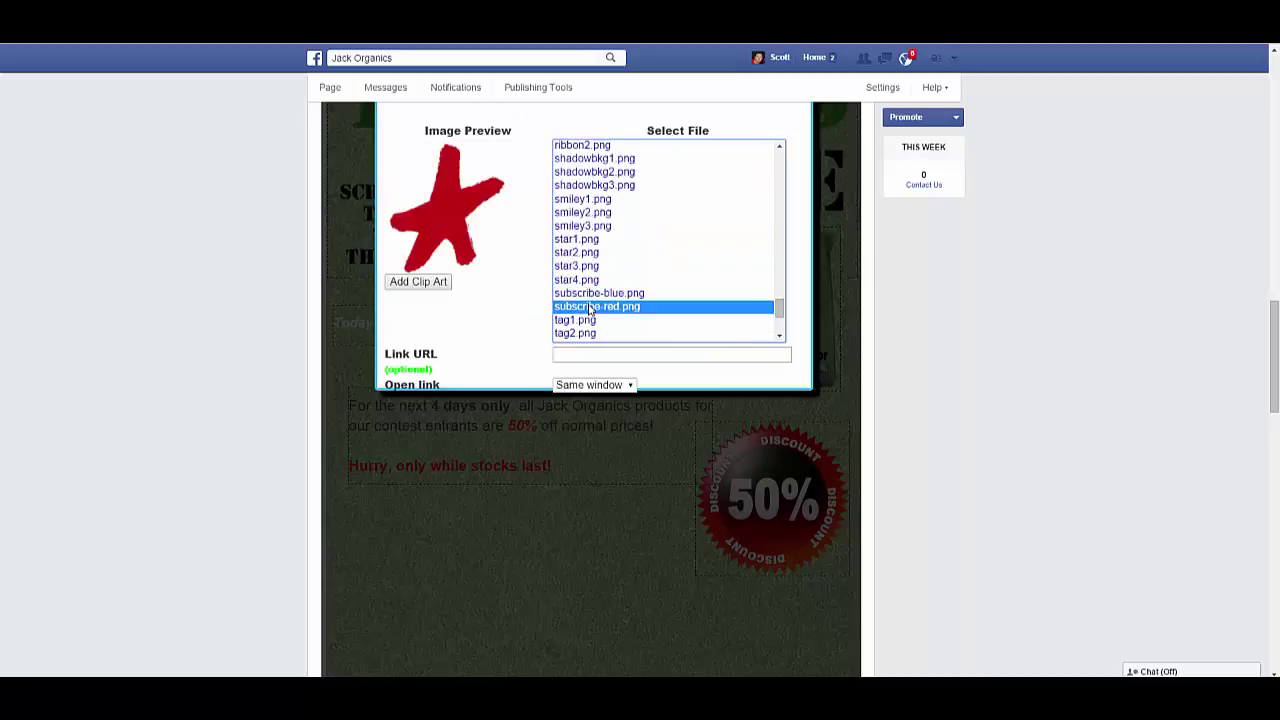
Add the tag1.png SALE clip art to the canvas and move it beside the 50% discount badge.
left_click(585, 321)
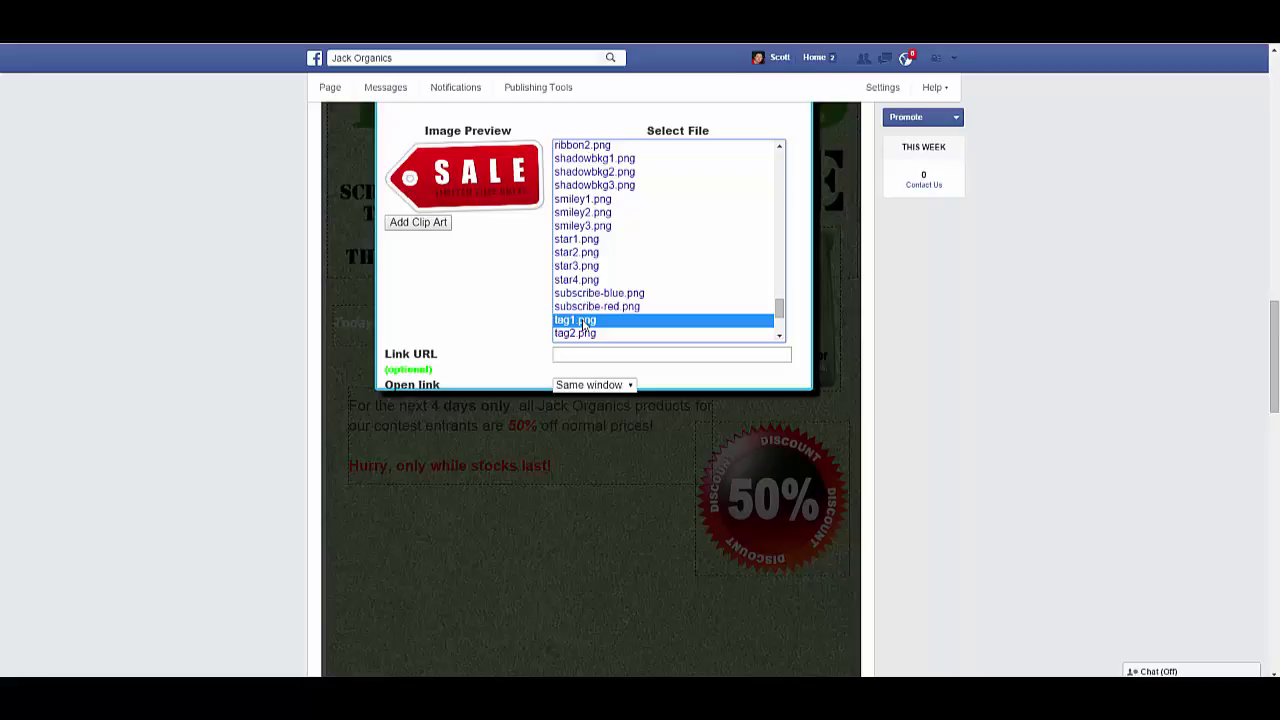
left_click(417, 224)
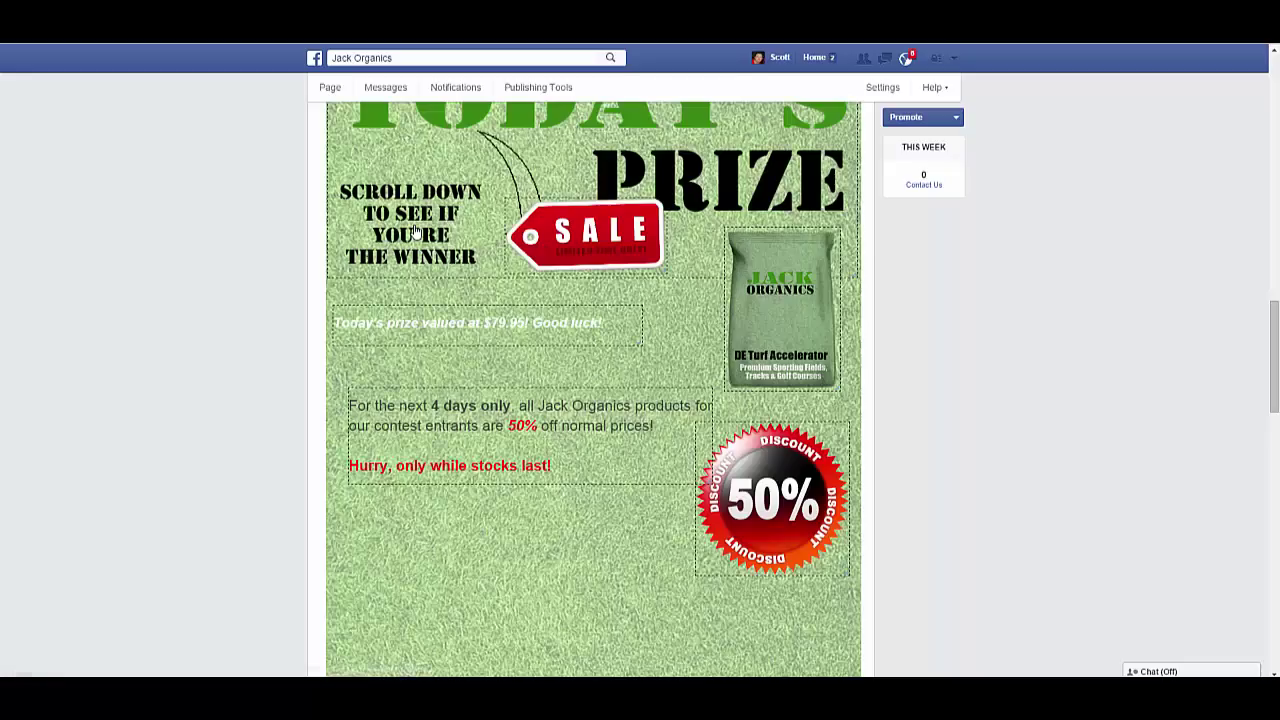
left_click_drag(590, 240, 613, 475)
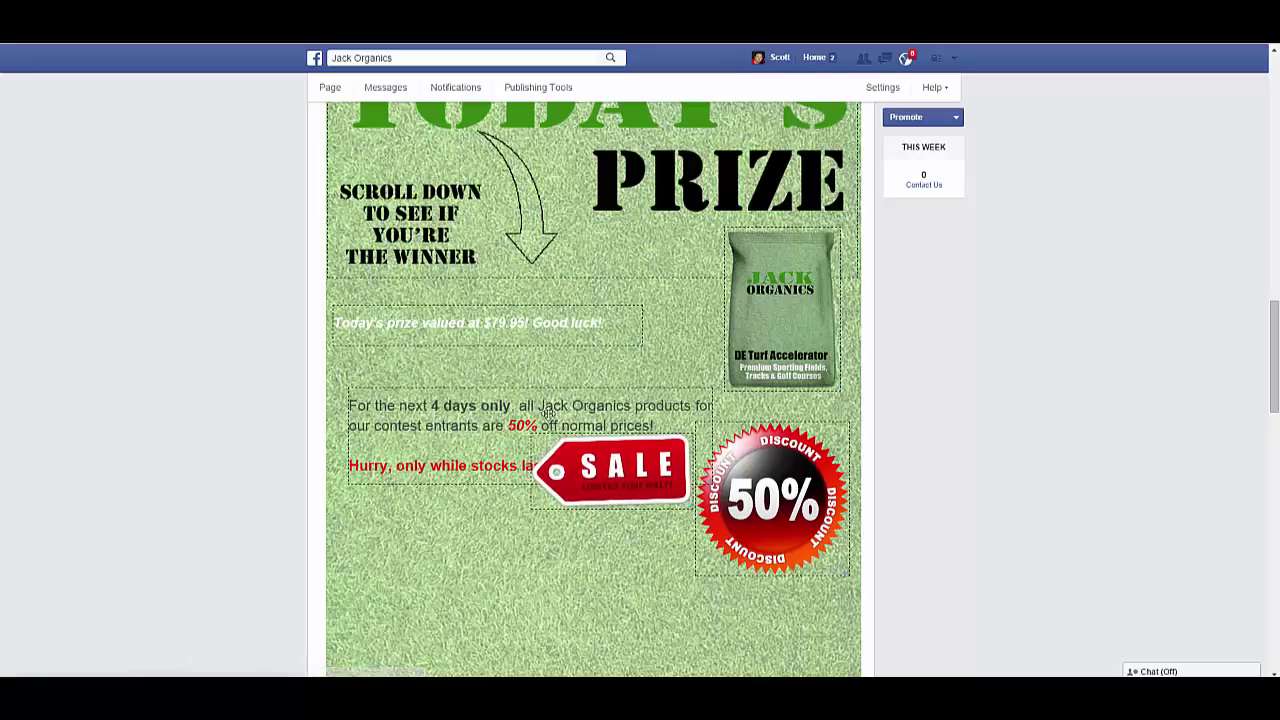
Shift the discount offer text up and to the left, and fit the SALE tag between its last line and the 50% badge.
mouse_move(548, 405)
left_mouse_down()
mouse_move(533, 378)
mouse_move(562, 383)
mouse_move(535, 385)
left_mouse_up()
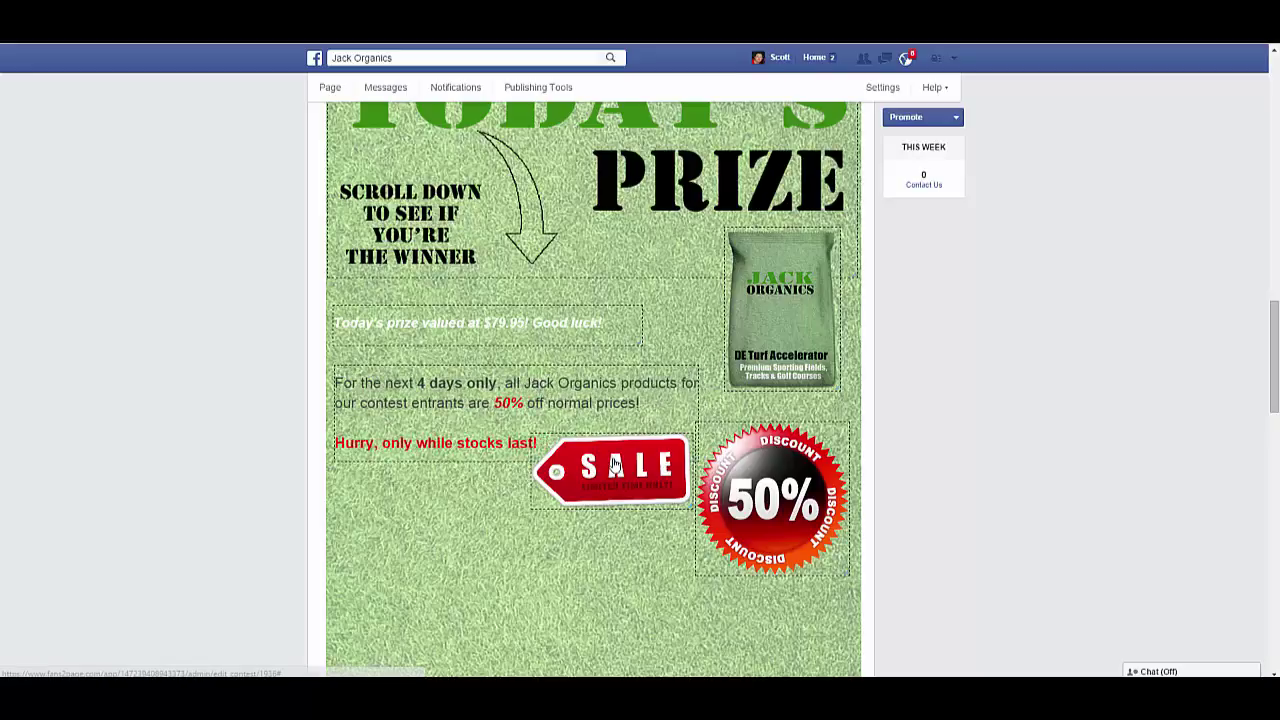
left_click_drag(613, 465, 617, 442)
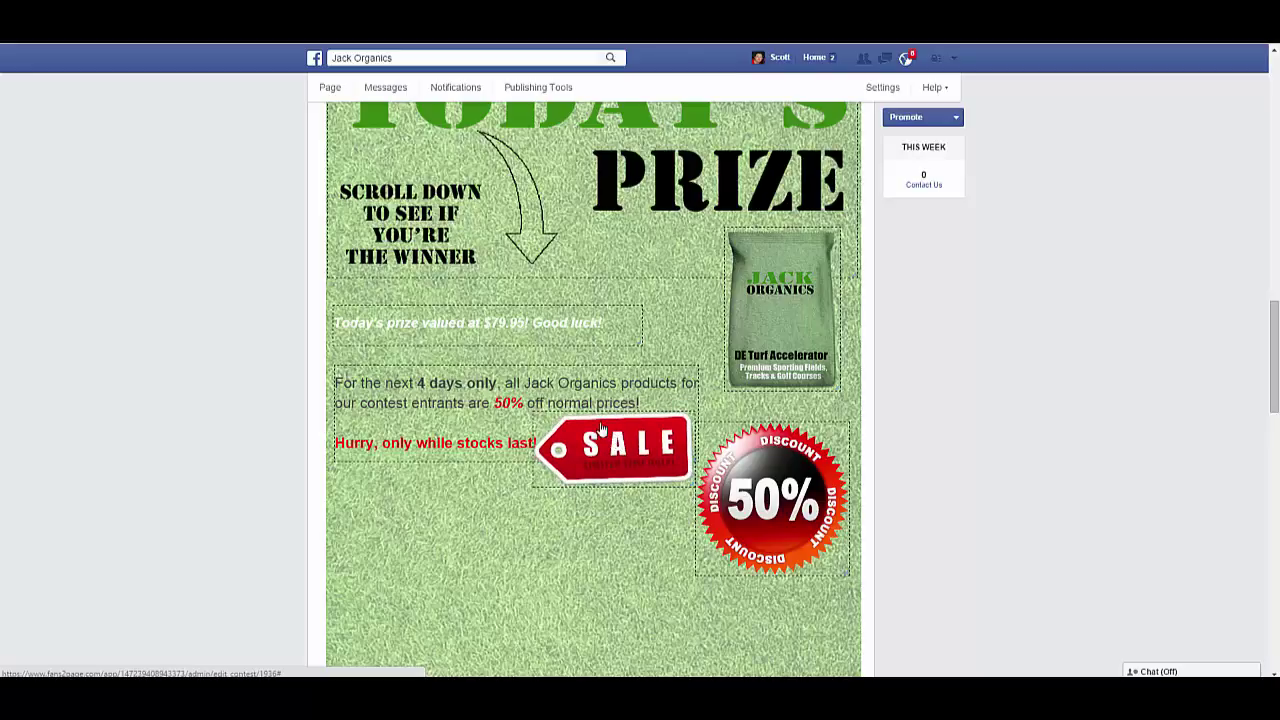
left_click_drag(563, 382, 558, 377)
left_click_drag(595, 443, 600, 453)
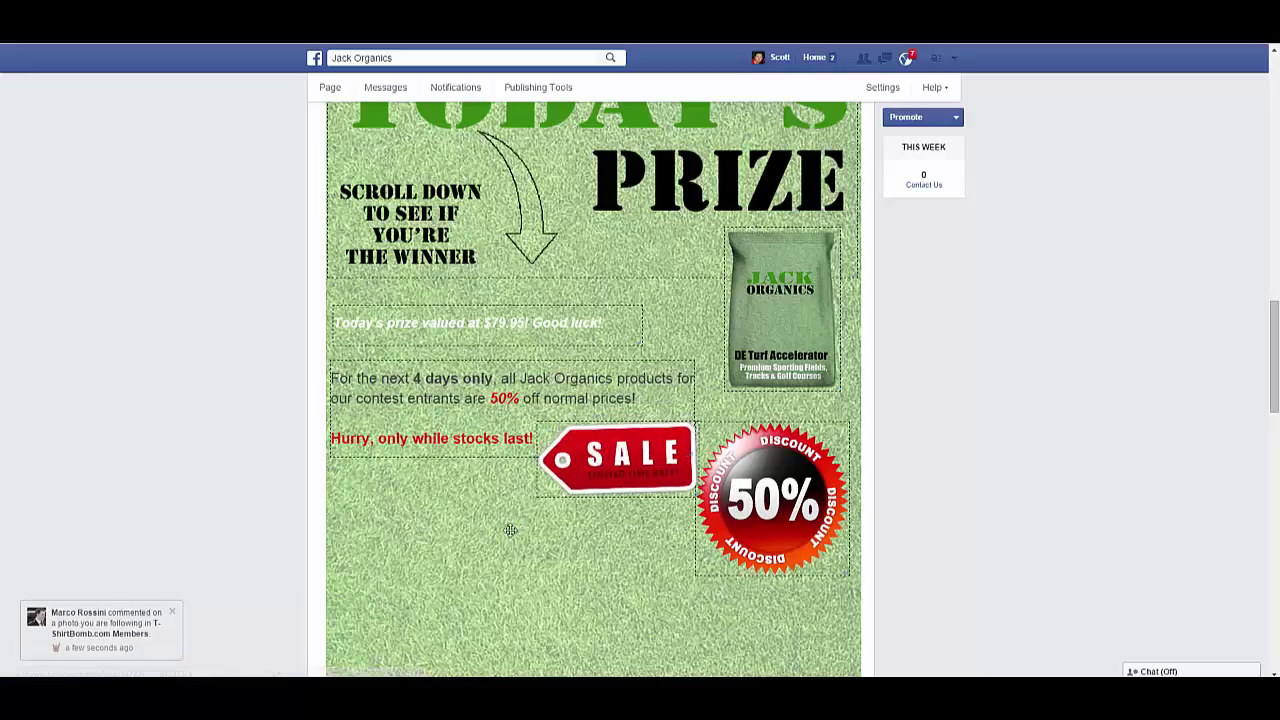
Open the image upload form and choose products1.jpg as the image file.
scroll(507, 496, "down", 1)
scroll(507, 496, "down", 1)
scroll(508, 494, "up", 3)
scroll(450, 174, "up", 3)
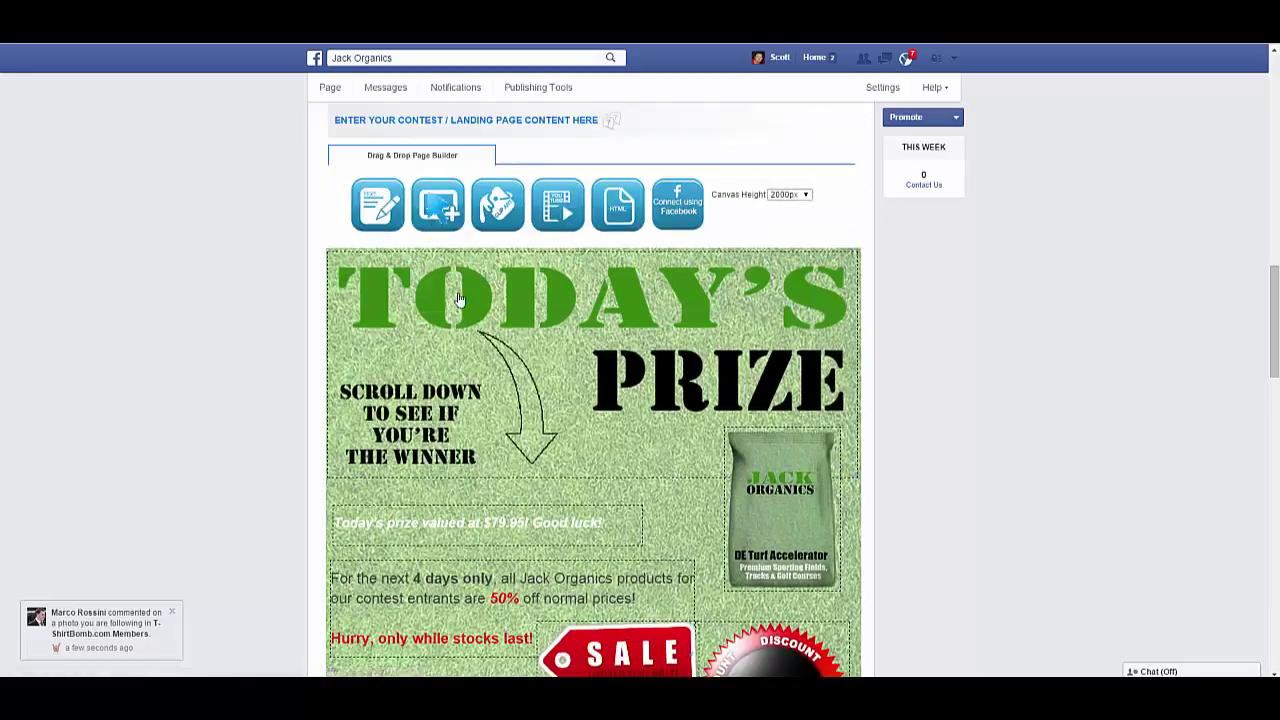
double_click(481, 355)
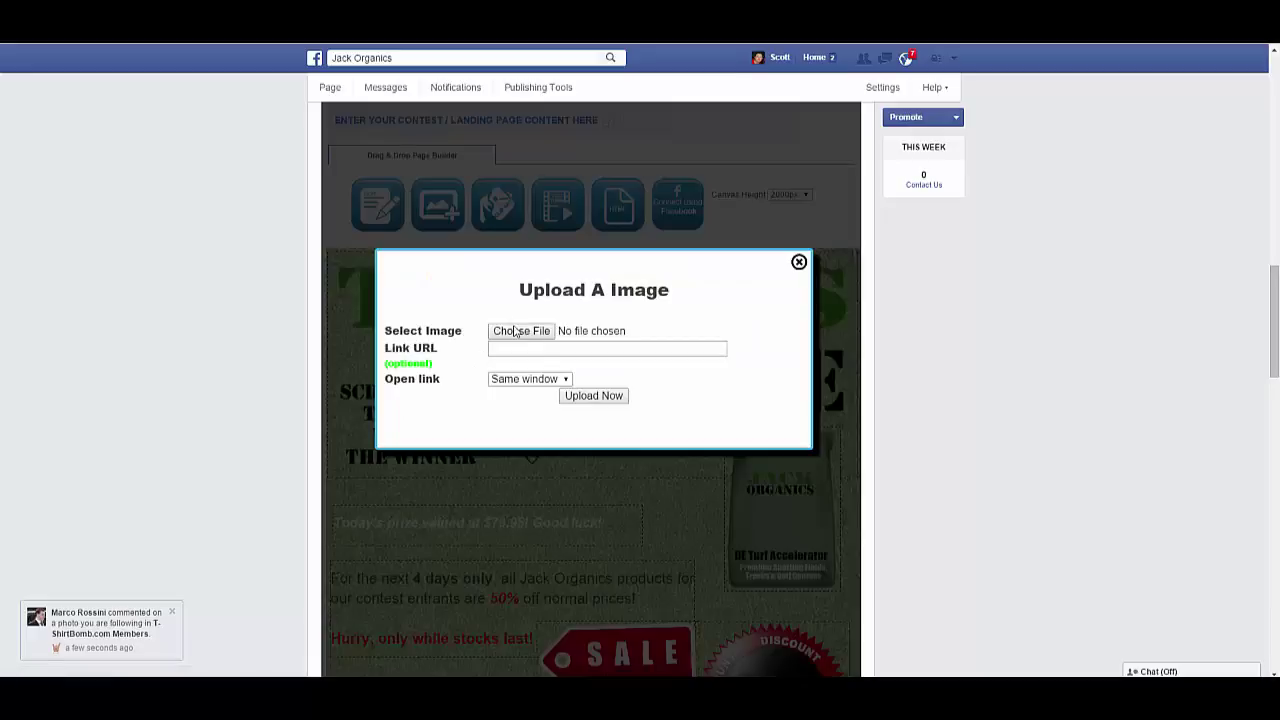
left_click(515, 332)
double_click(1008, 108)
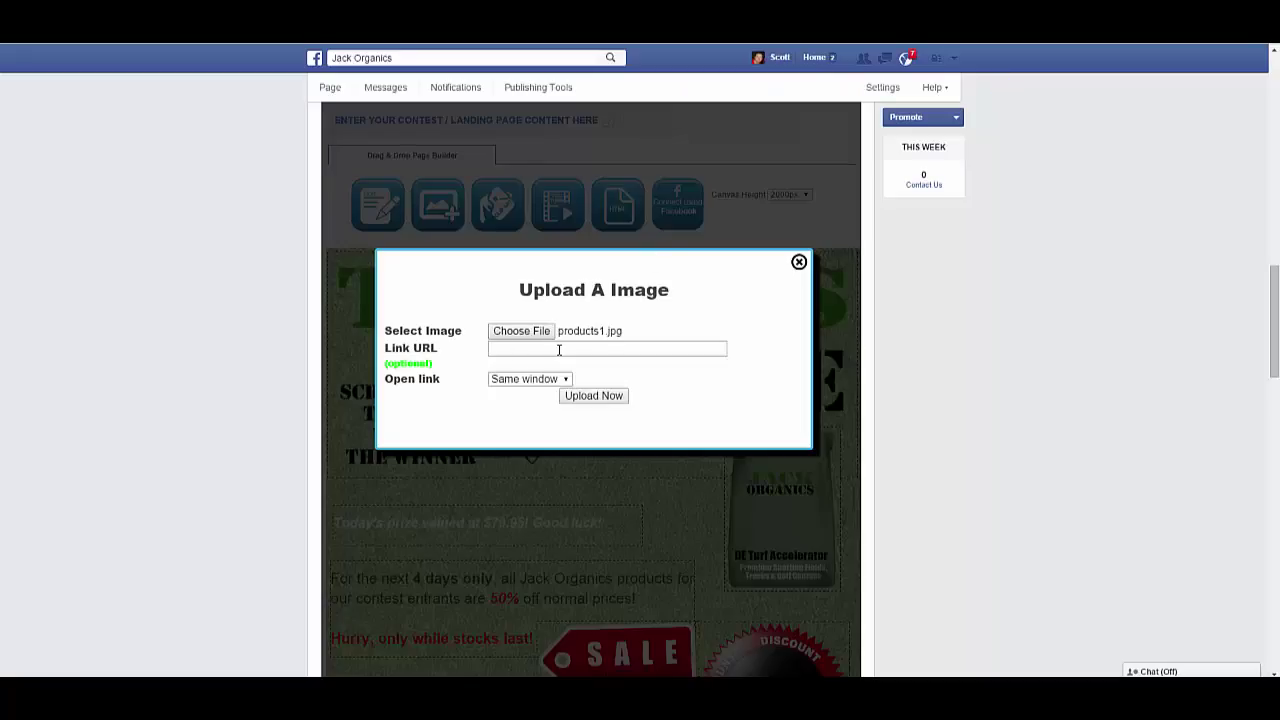
left_click(559, 350)
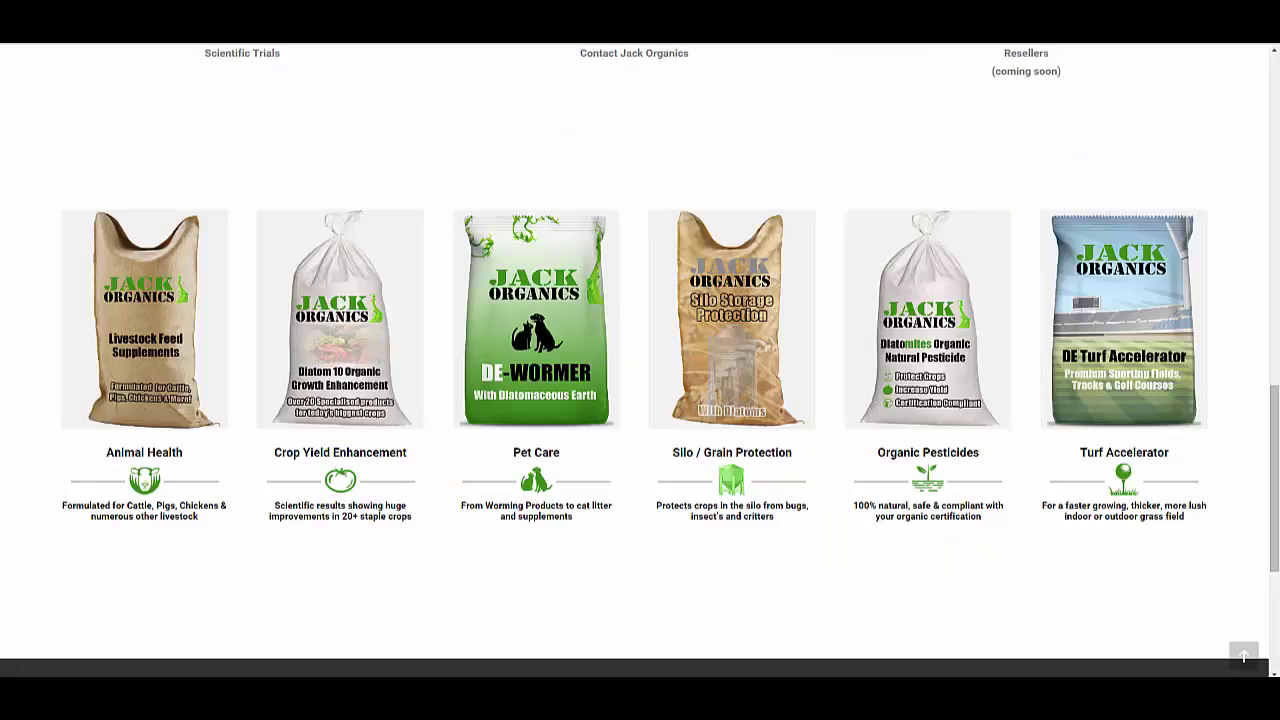
right_click(572, 40)
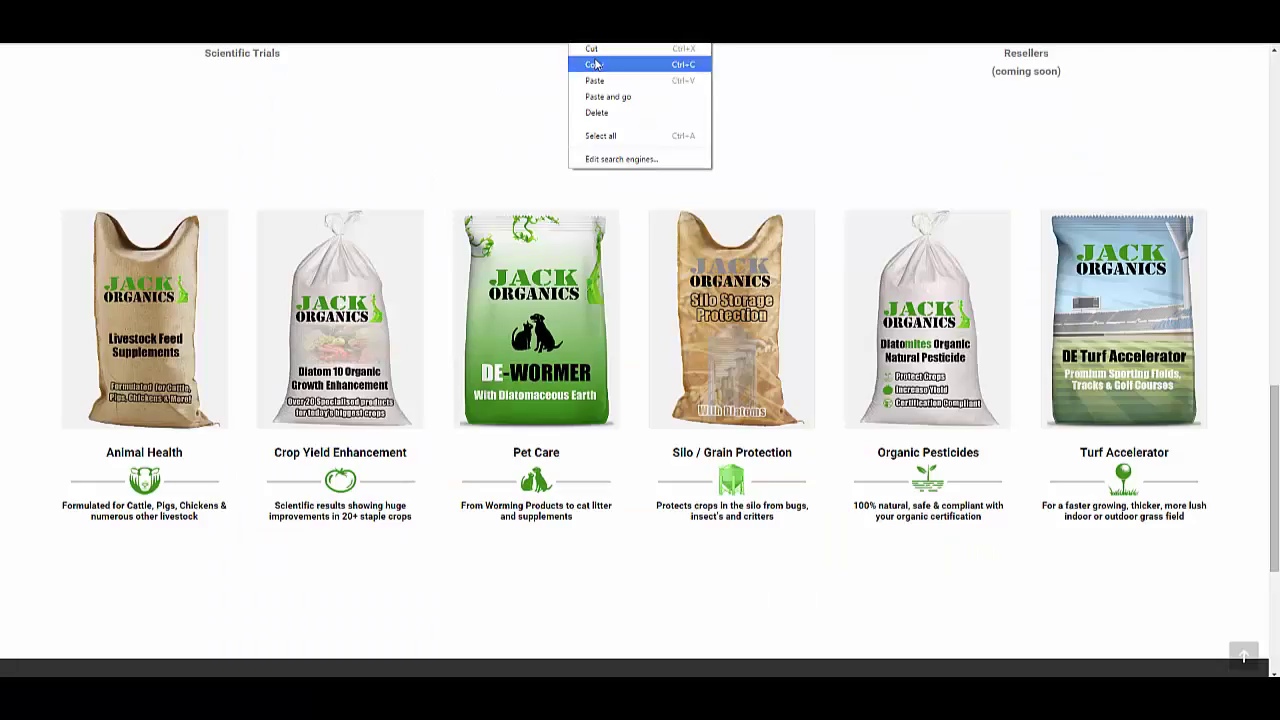
left_click(603, 58)
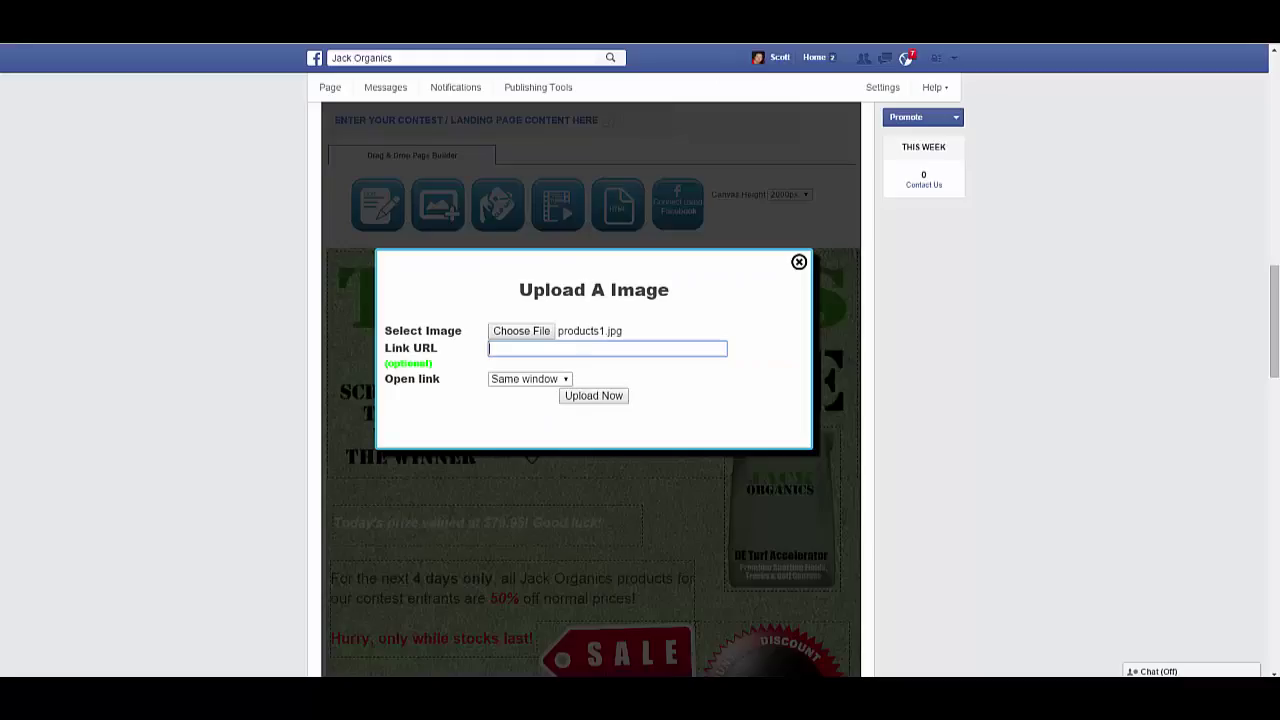
right_click(541, 349)
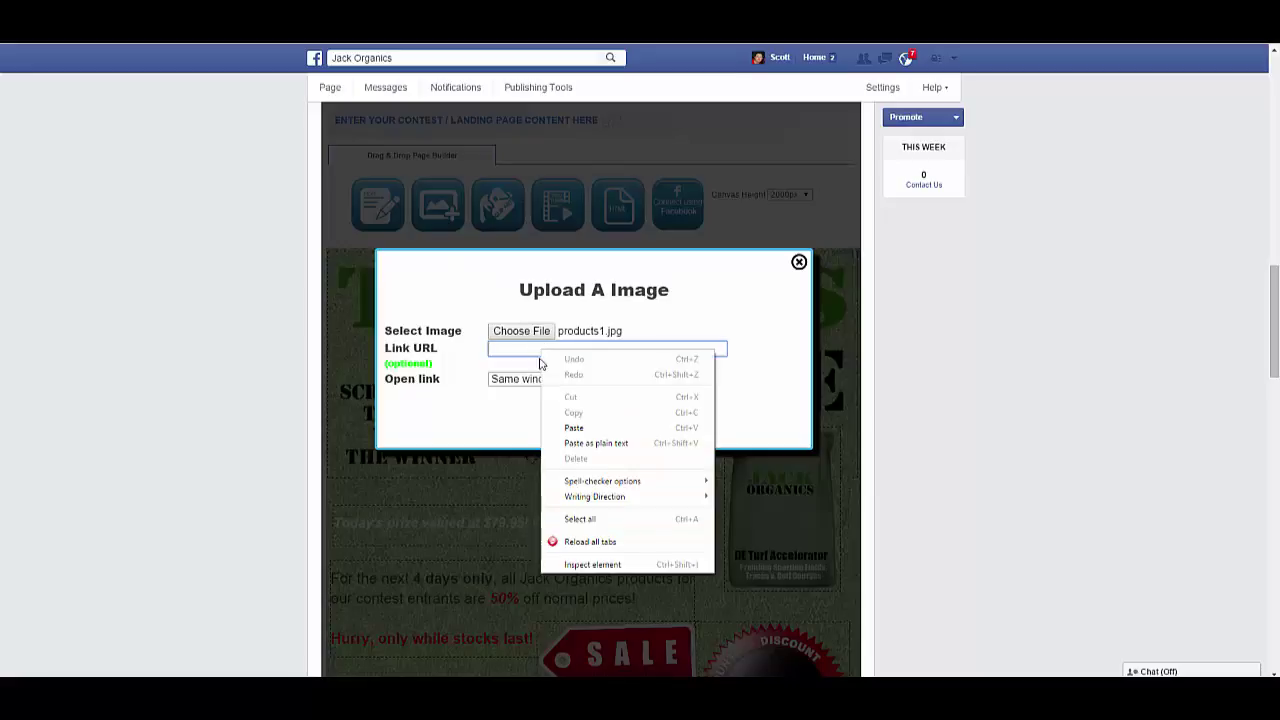
left_click(572, 428)
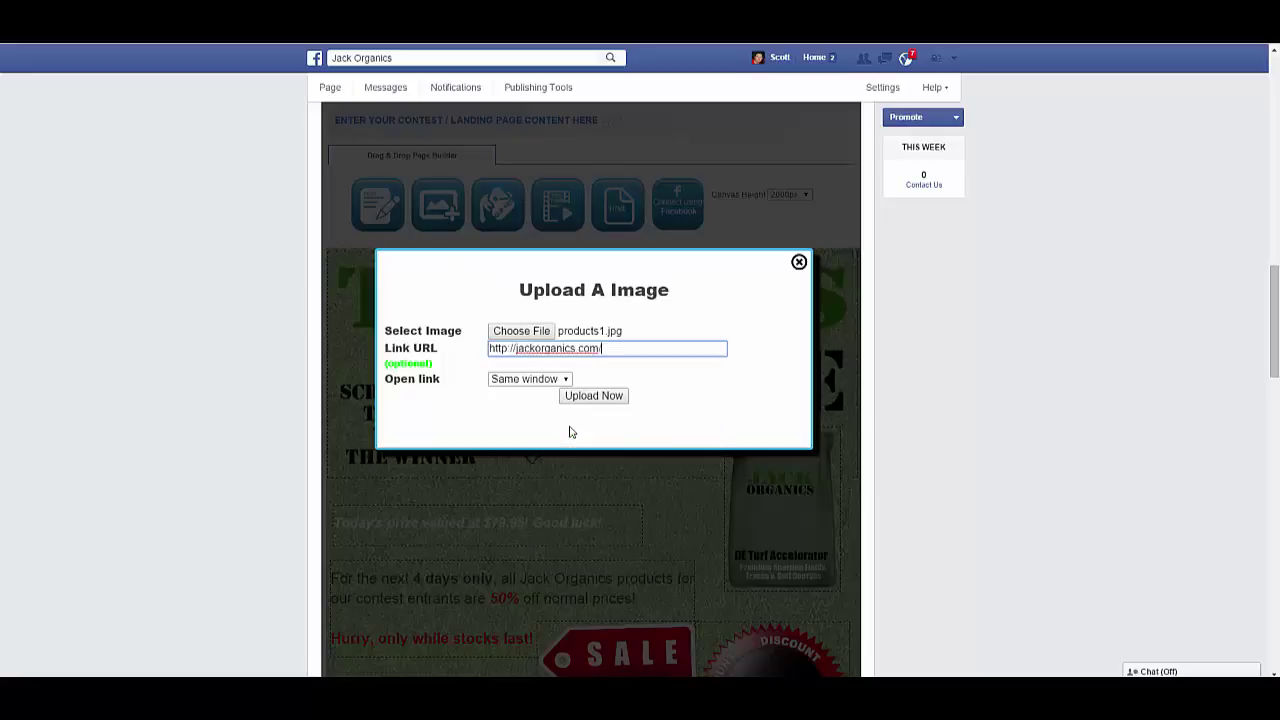
Set the image link to open in a new window and upload products1.jpg.
left_click(511, 384)
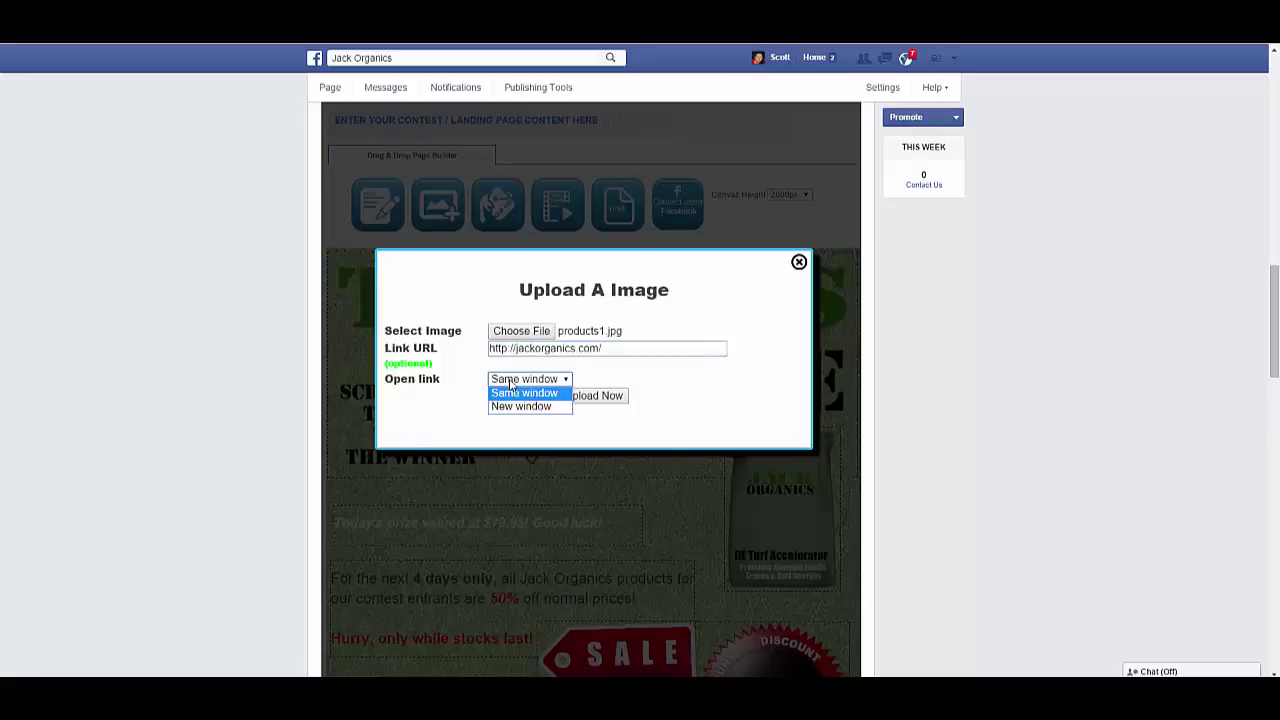
left_click(525, 407)
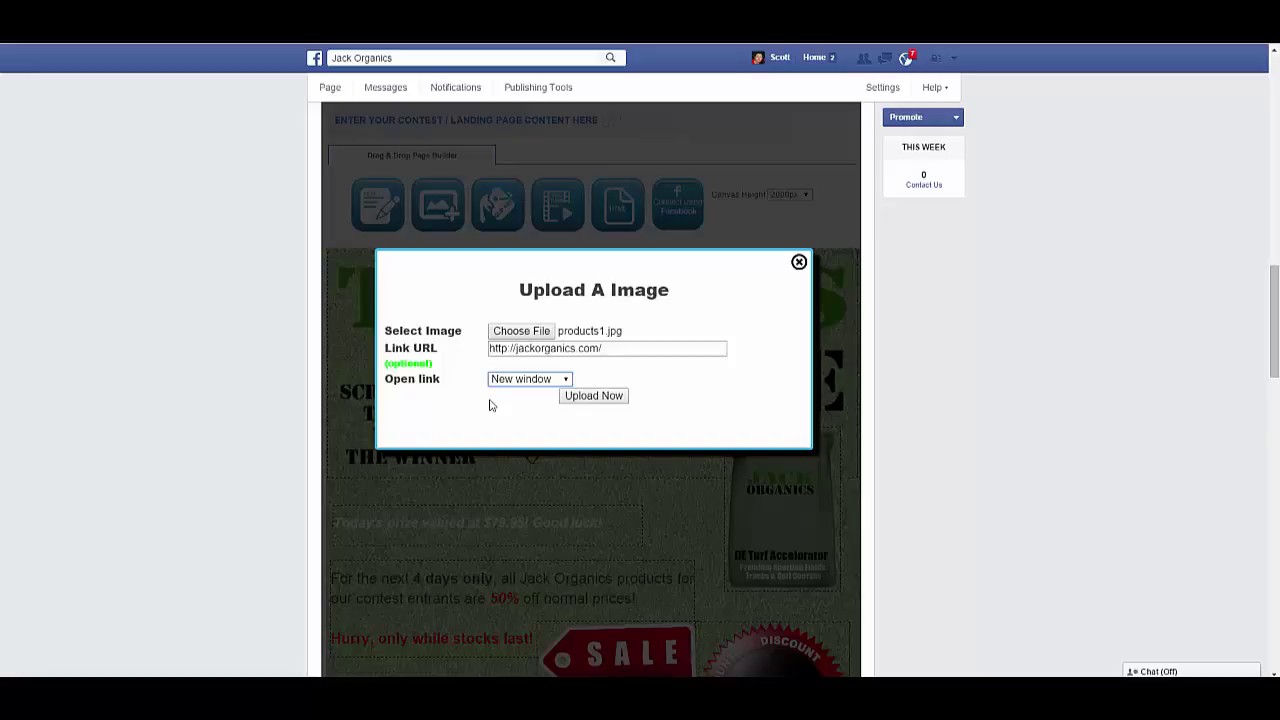
left_click(615, 398)
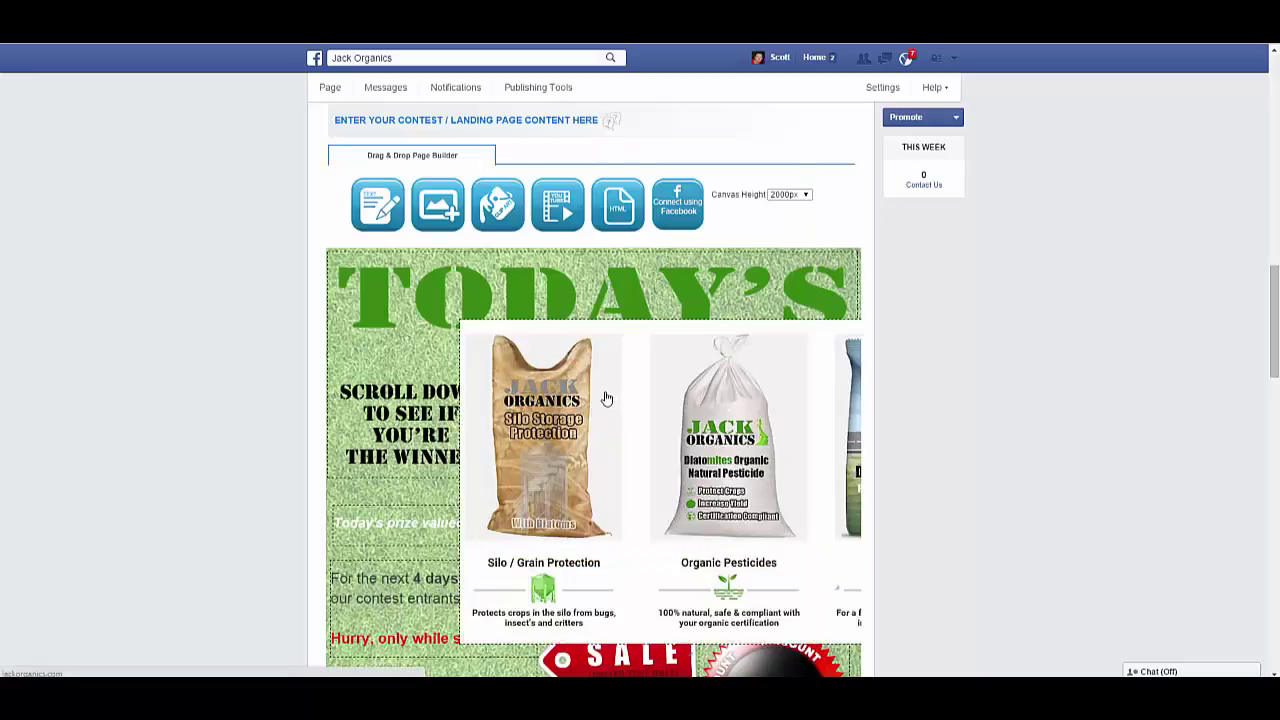
Move the uploaded products1.jpg image left to fit the canvas width, and delete it from the page.
scroll(651, 397, "down", 2)
left_click_drag(637, 366, 535, 333)
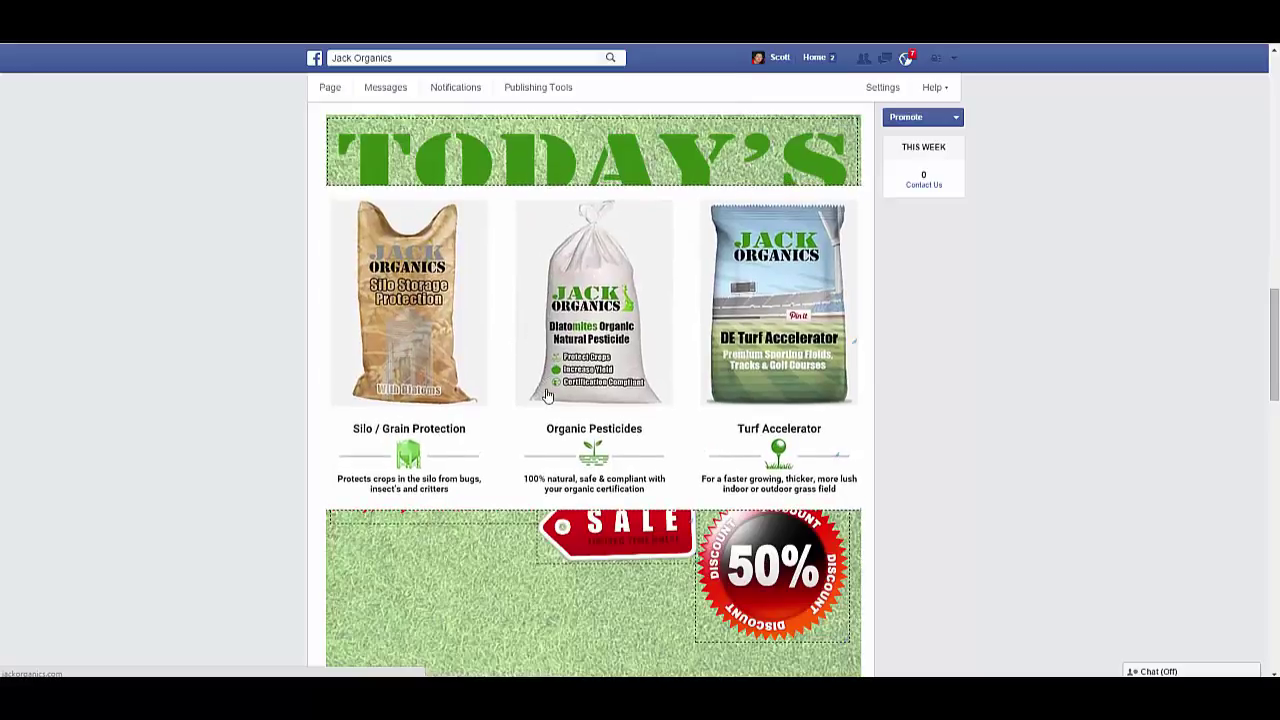
left_click(532, 255)
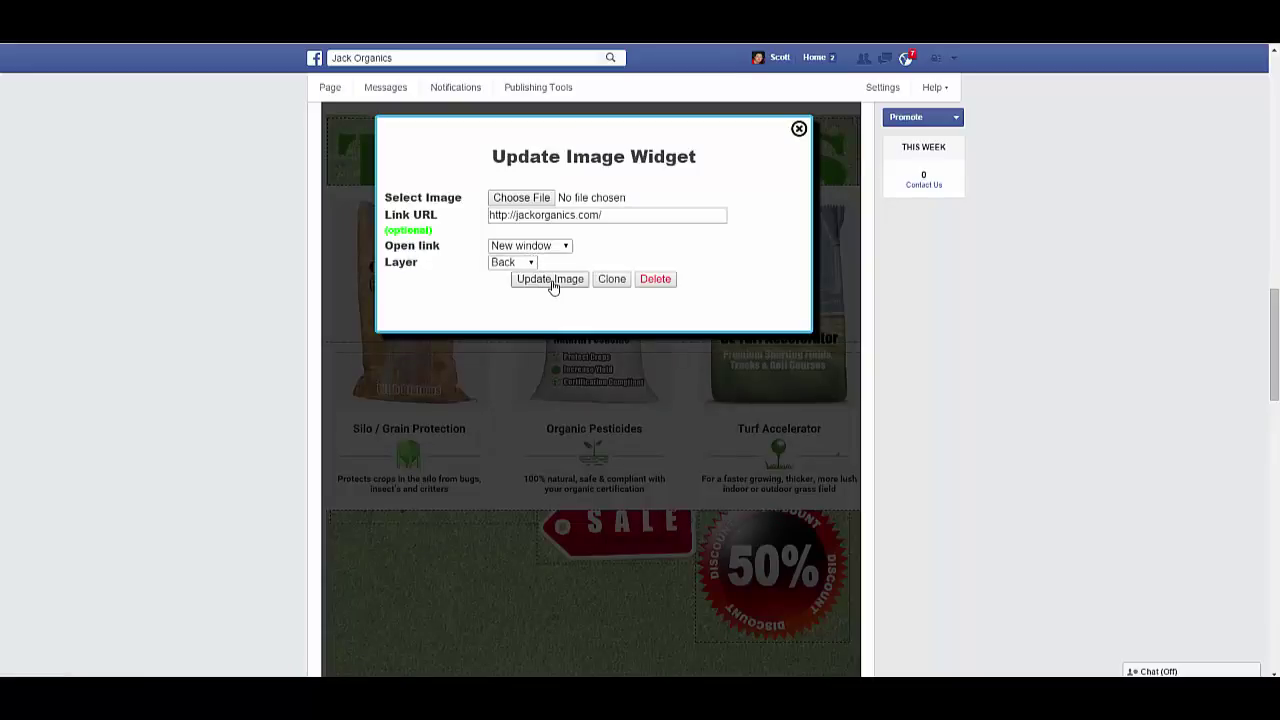
left_click(659, 285)
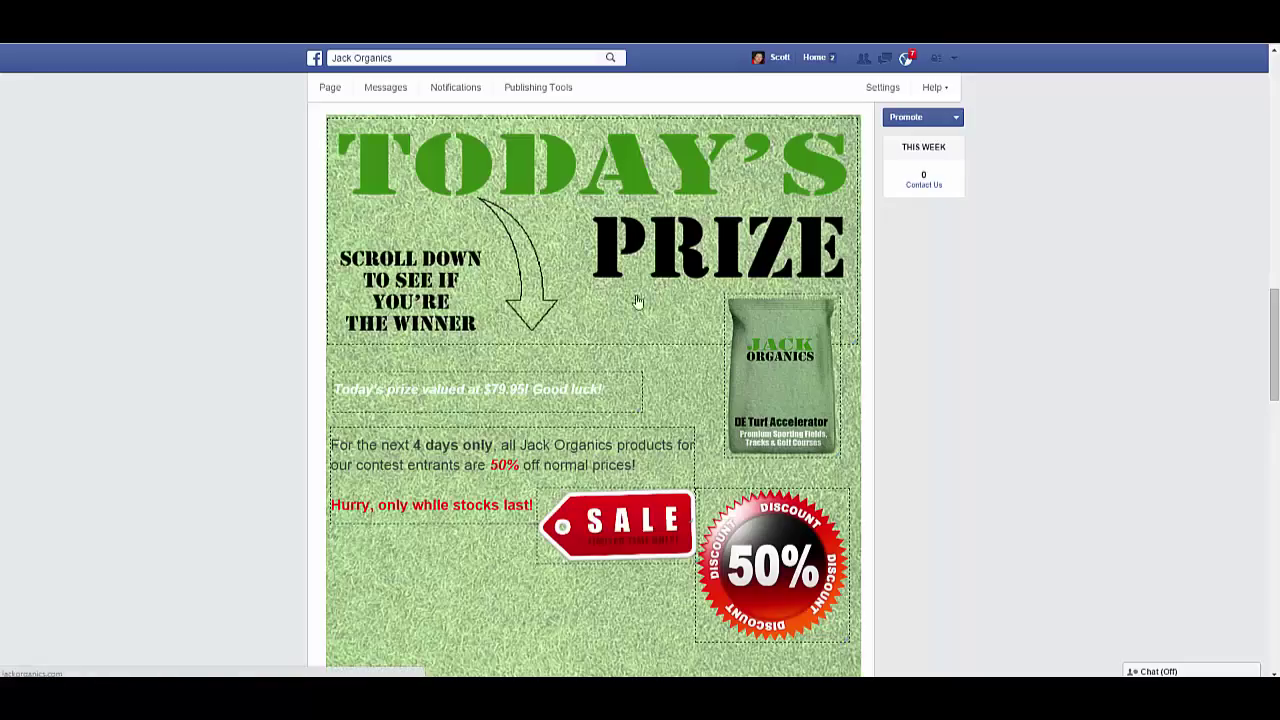
Open a new image upload and choose products1.png as the image file.
scroll(637, 300, "down", 1)
scroll(591, 329, "up", 1)
scroll(531, 263, "up", 1)
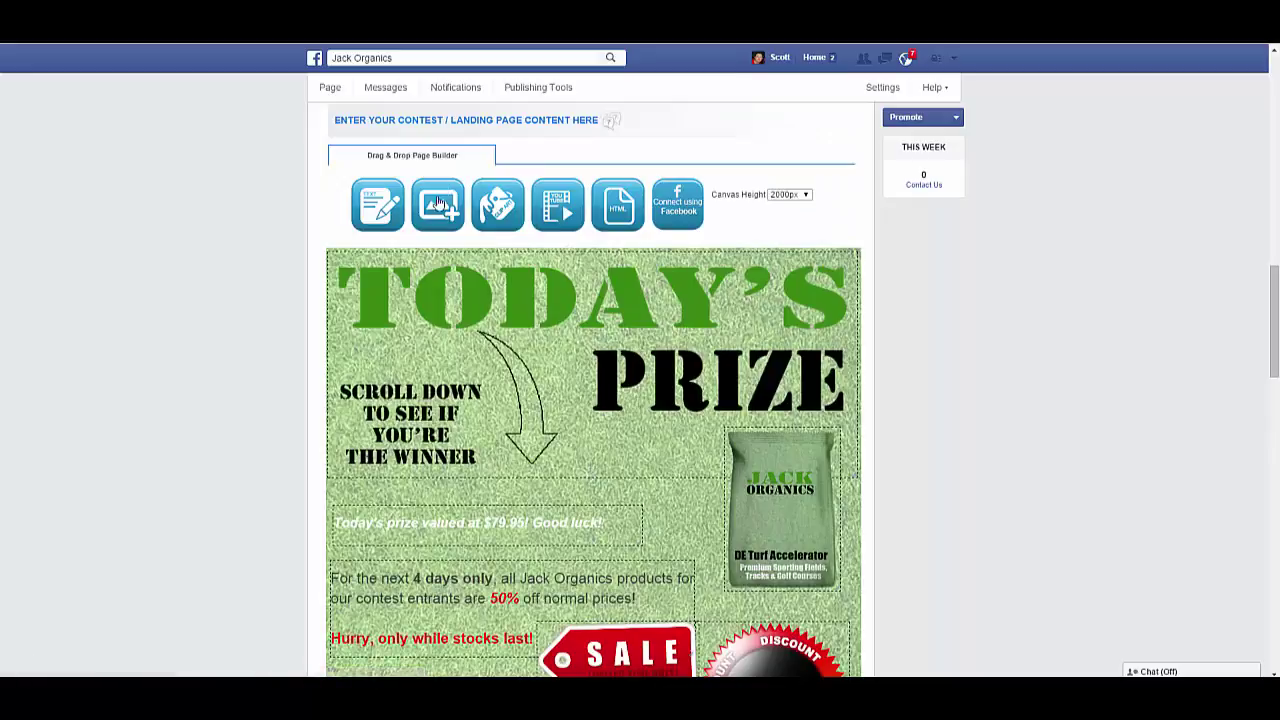
left_click(565, 470)
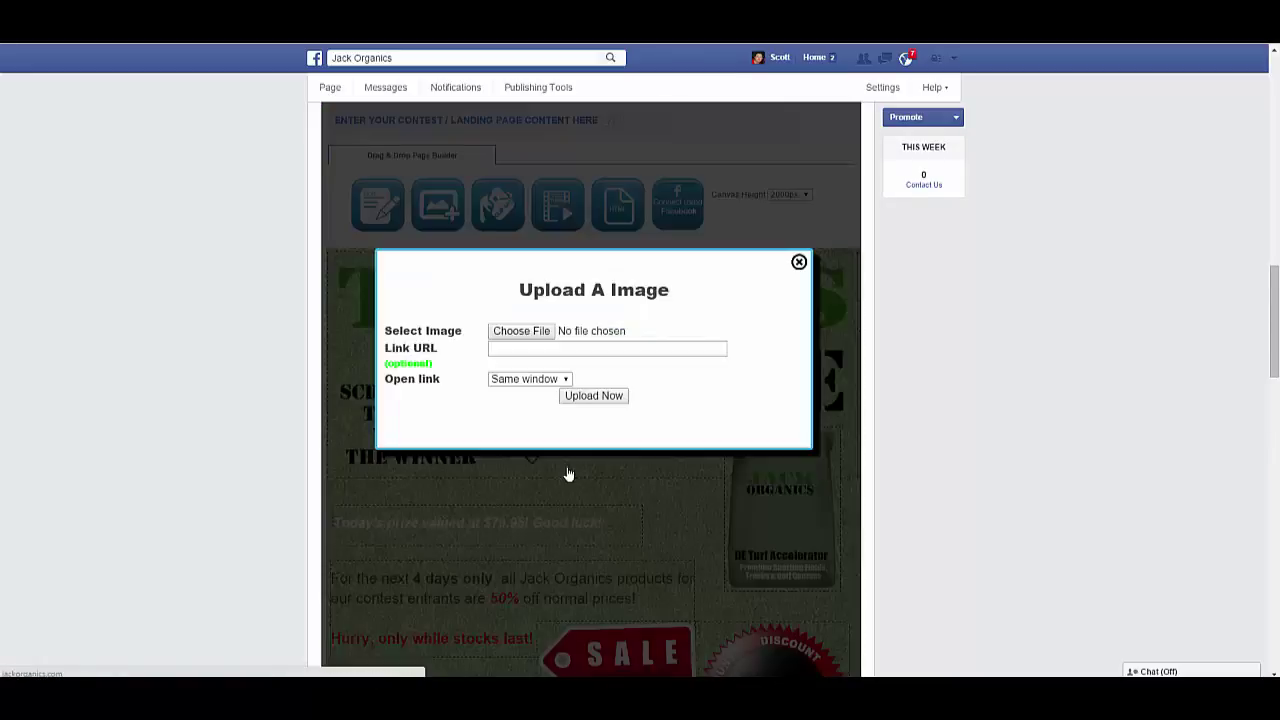
left_click(521, 331)
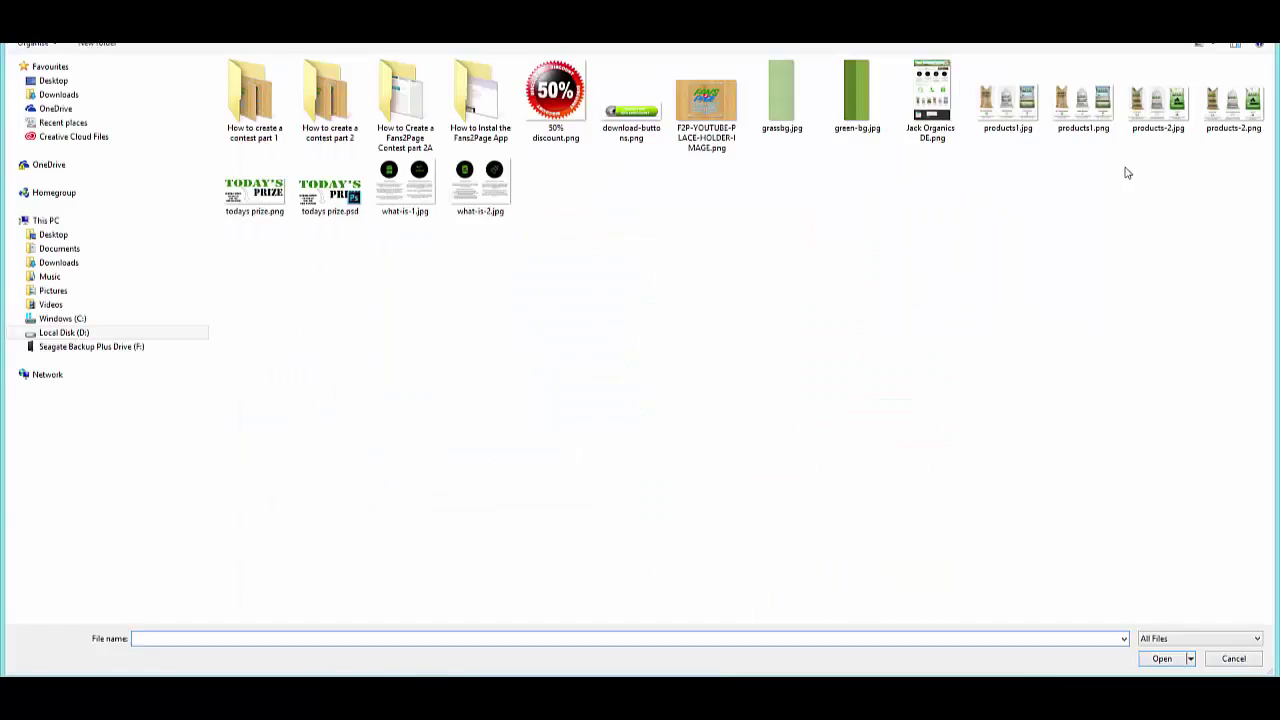
double_click(1100, 118)
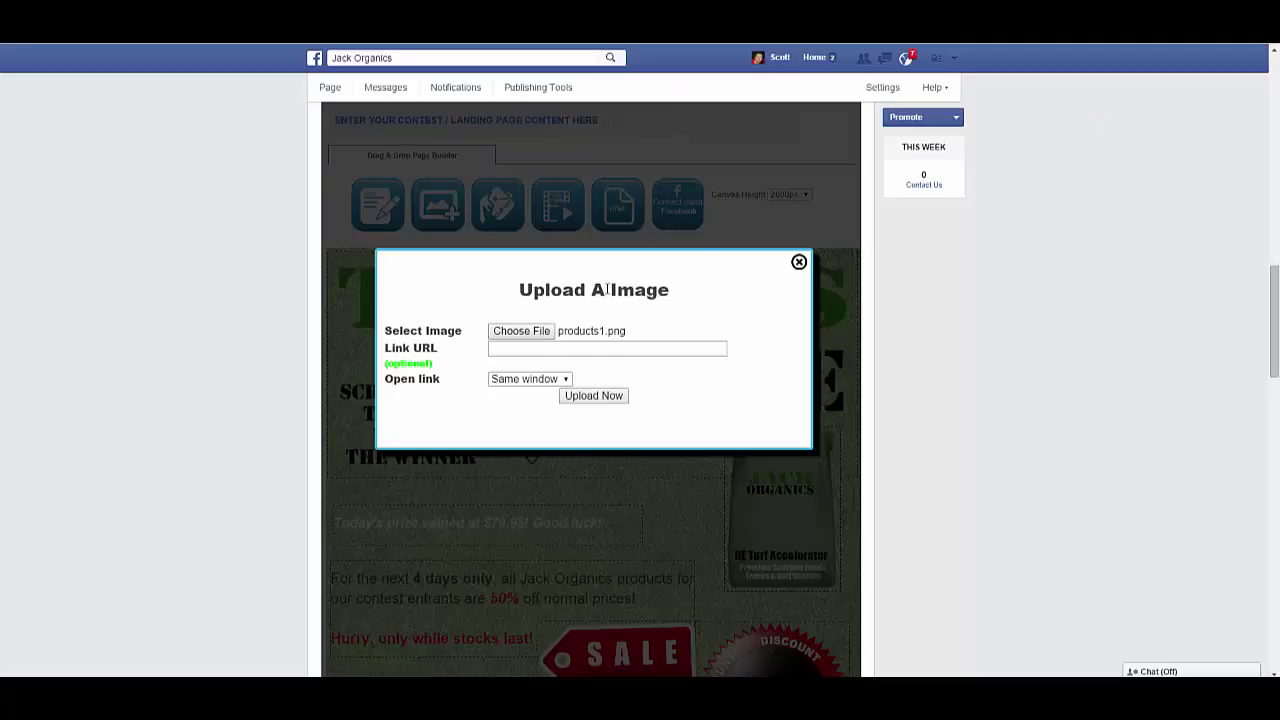
left_click(563, 349)
left_click(563, 378)
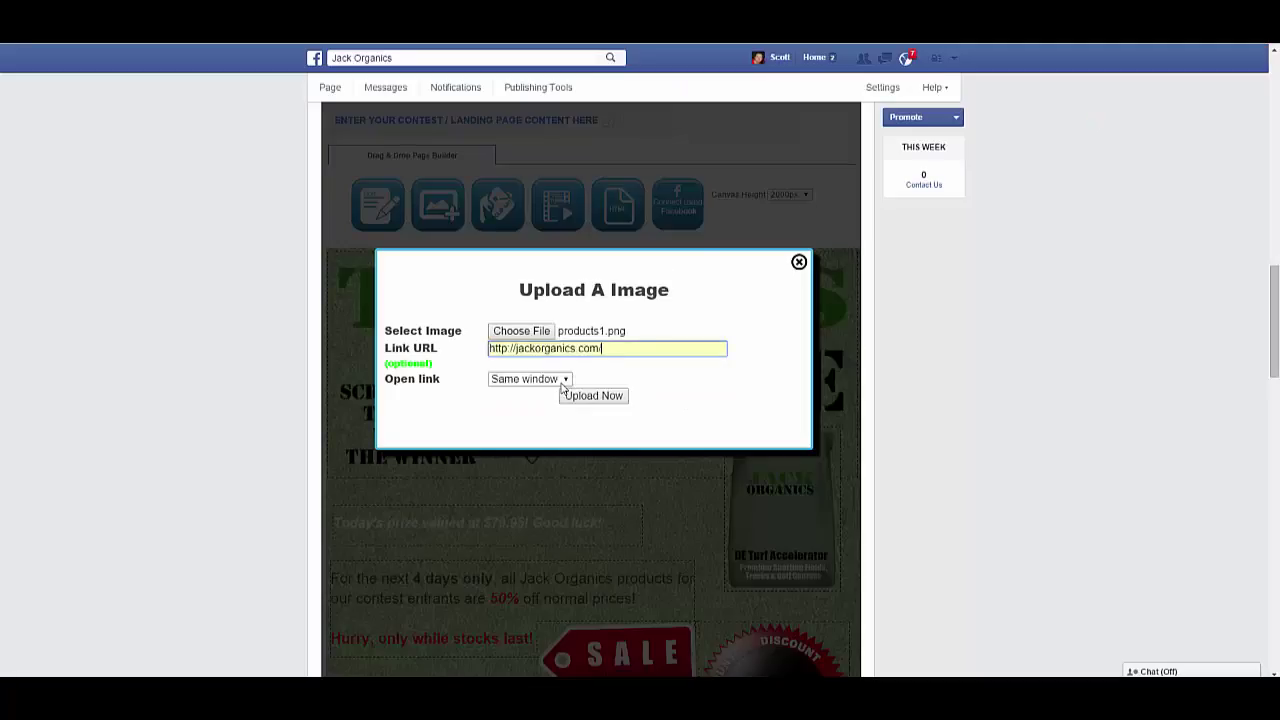
left_click(533, 379)
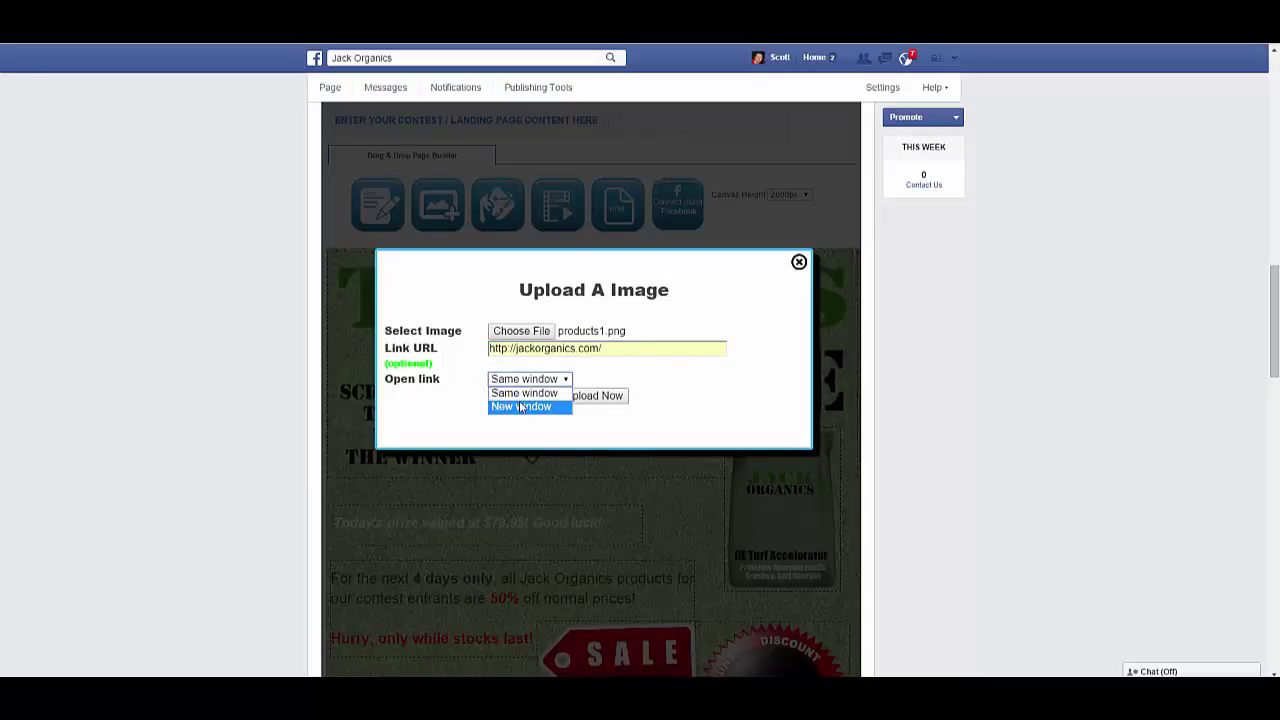
left_click(522, 406)
left_click(605, 398)
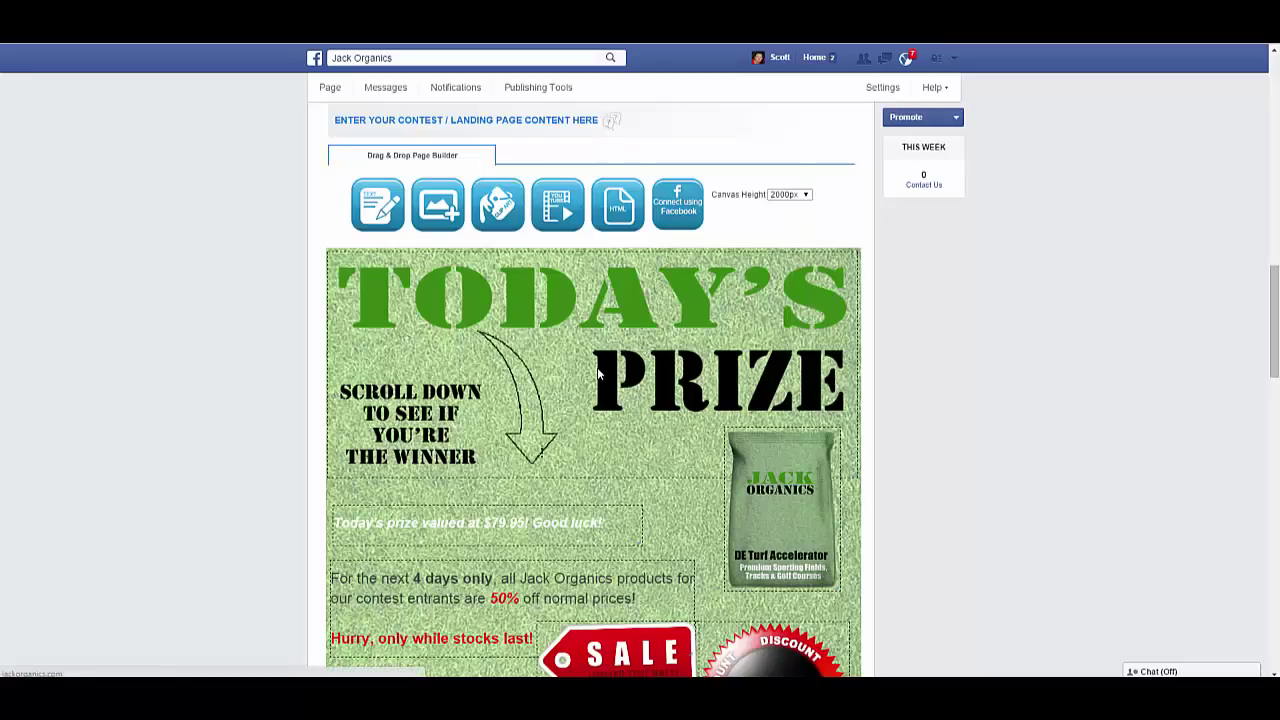
scroll(580, 340, "down", 3)
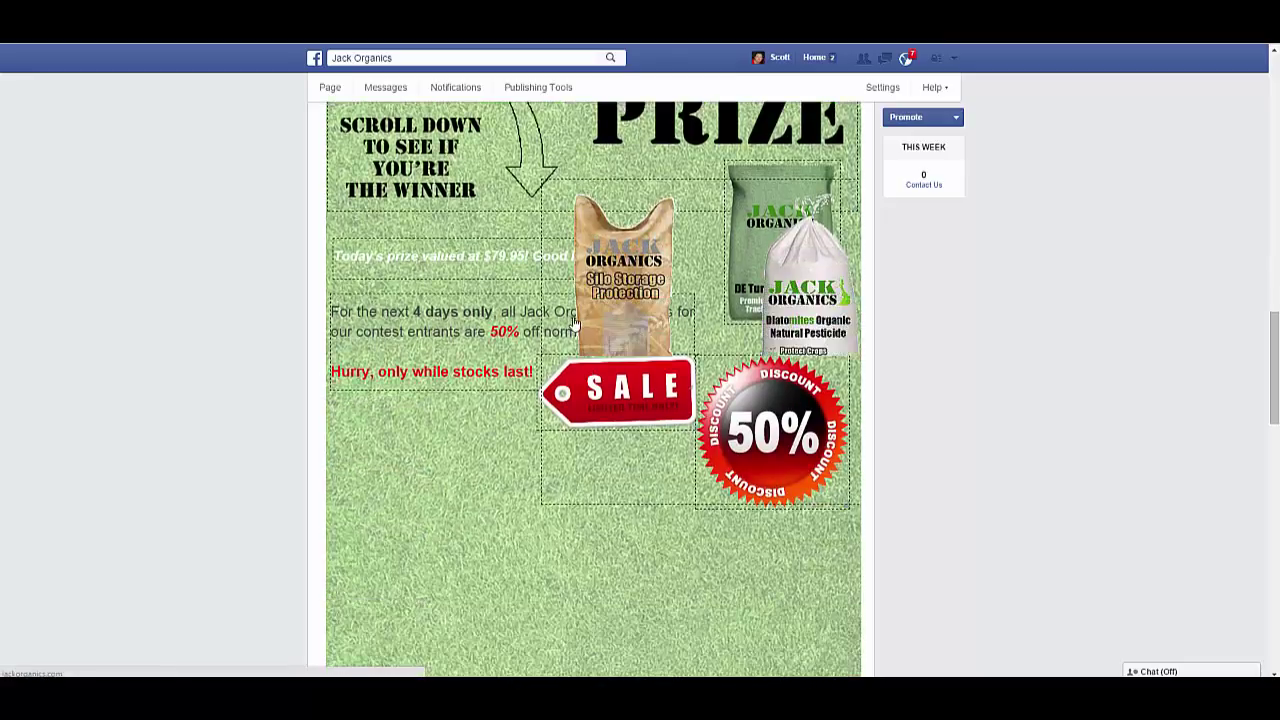
Move the products1.png image below the SALE tag and 50% discount badge, fitting it across the canvas width.
scroll(545, 378, "down", 3)
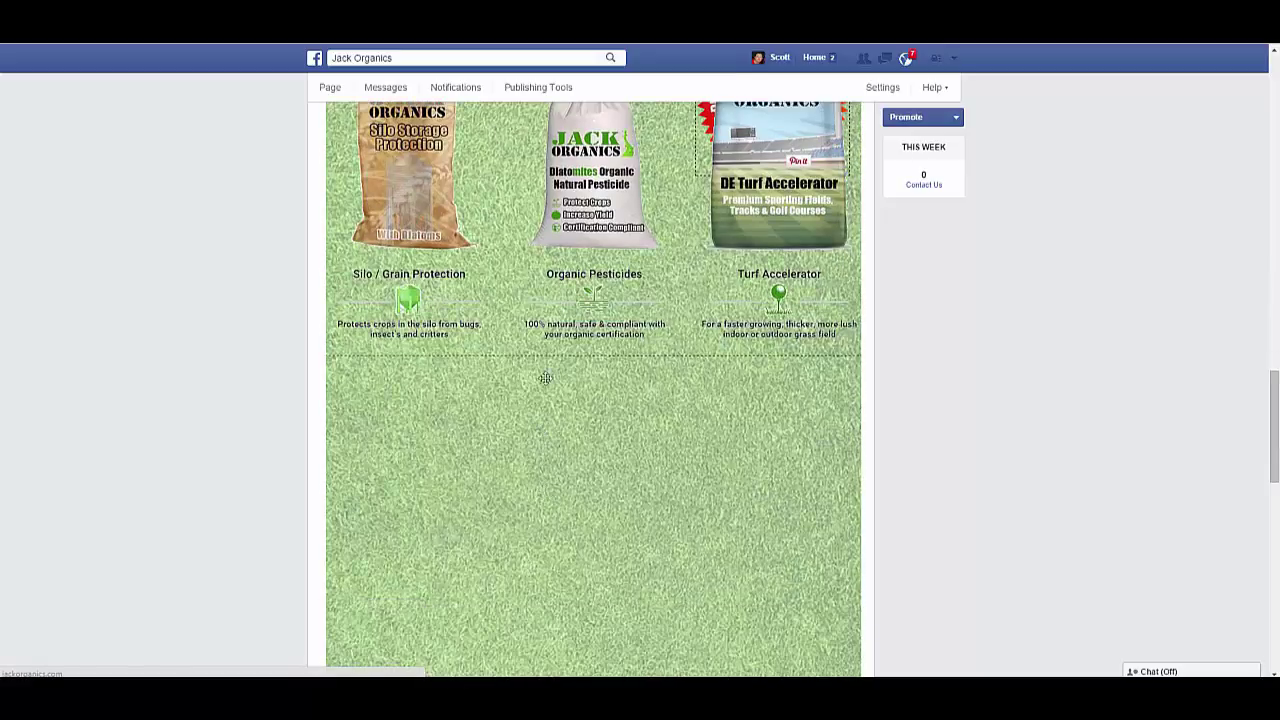
scroll(566, 370, "up", 2)
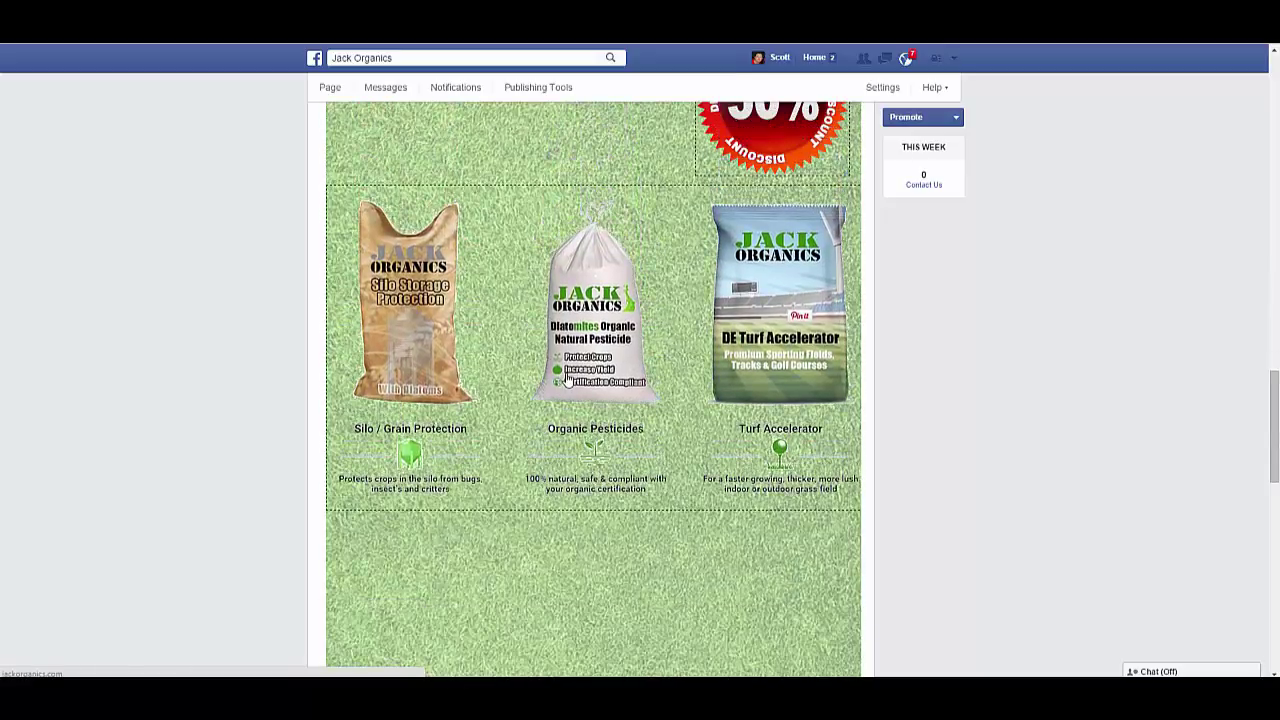
scroll(566, 378, "up", 1)
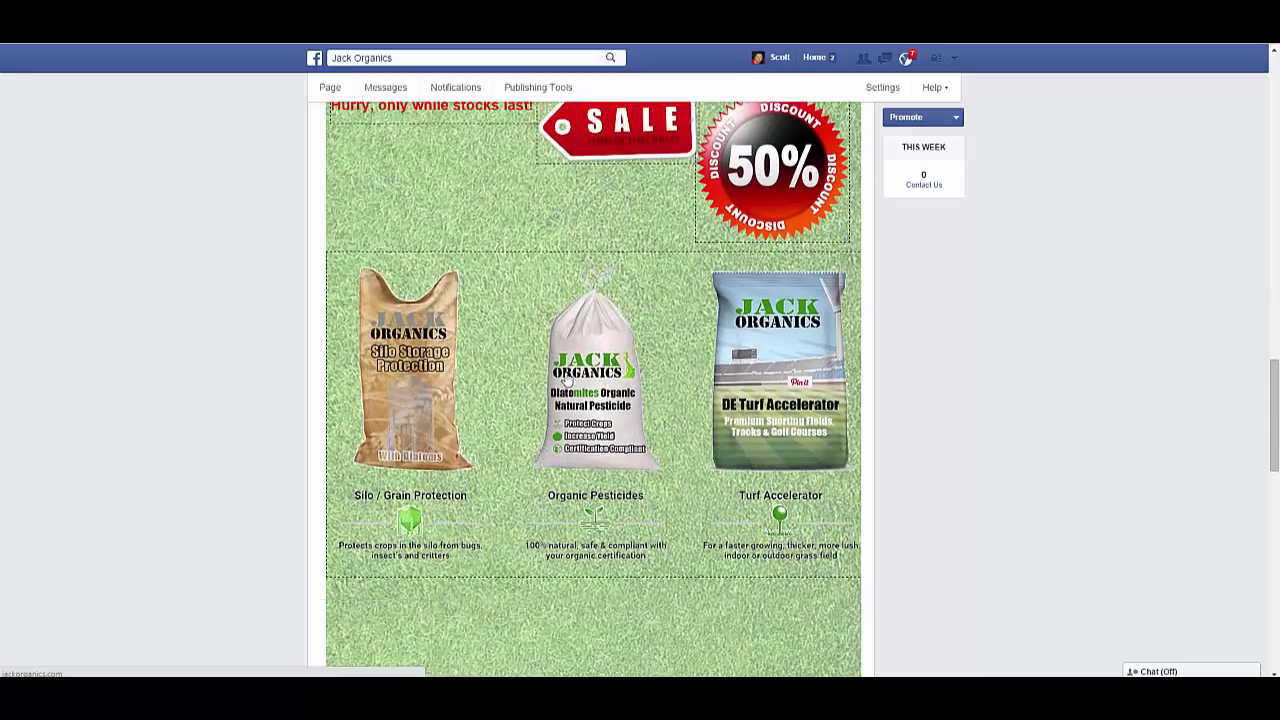
Start a new image upload in the page builder and choose products-2.png as the file.
scroll(566, 380, "up", 2)
scroll(566, 380, "up", 4)
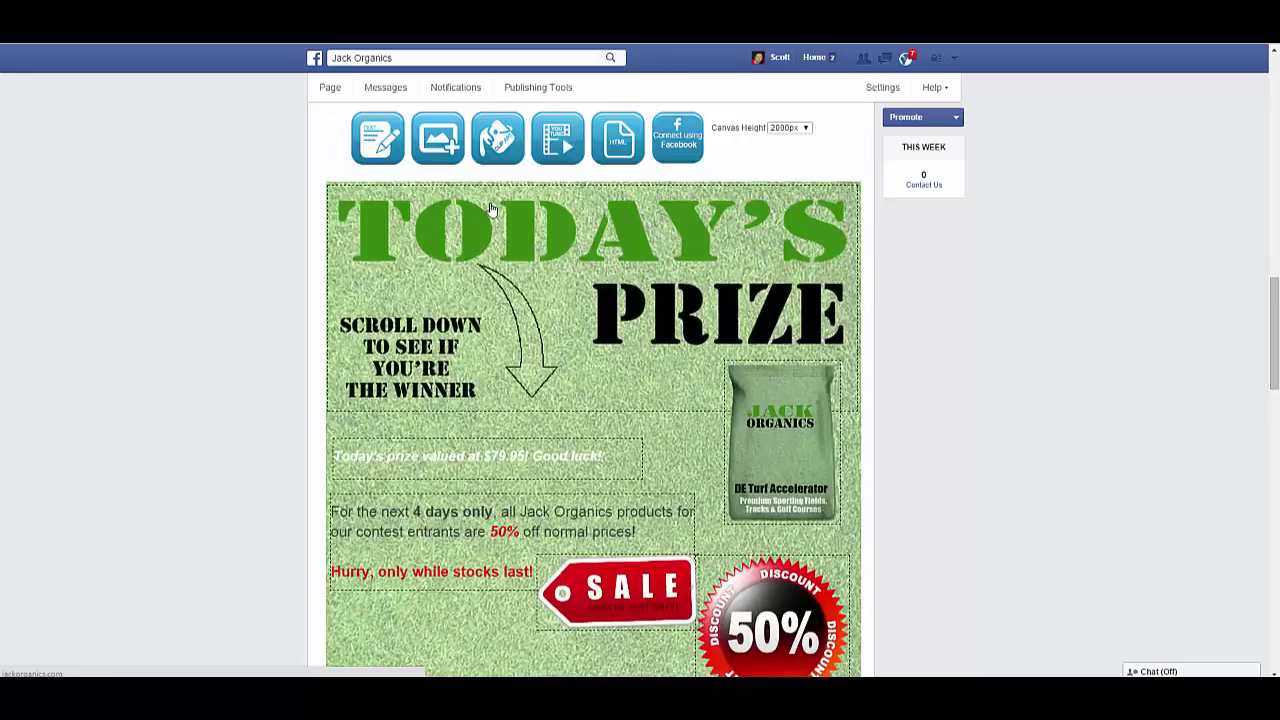
left_click(493, 368)
left_click(532, 264)
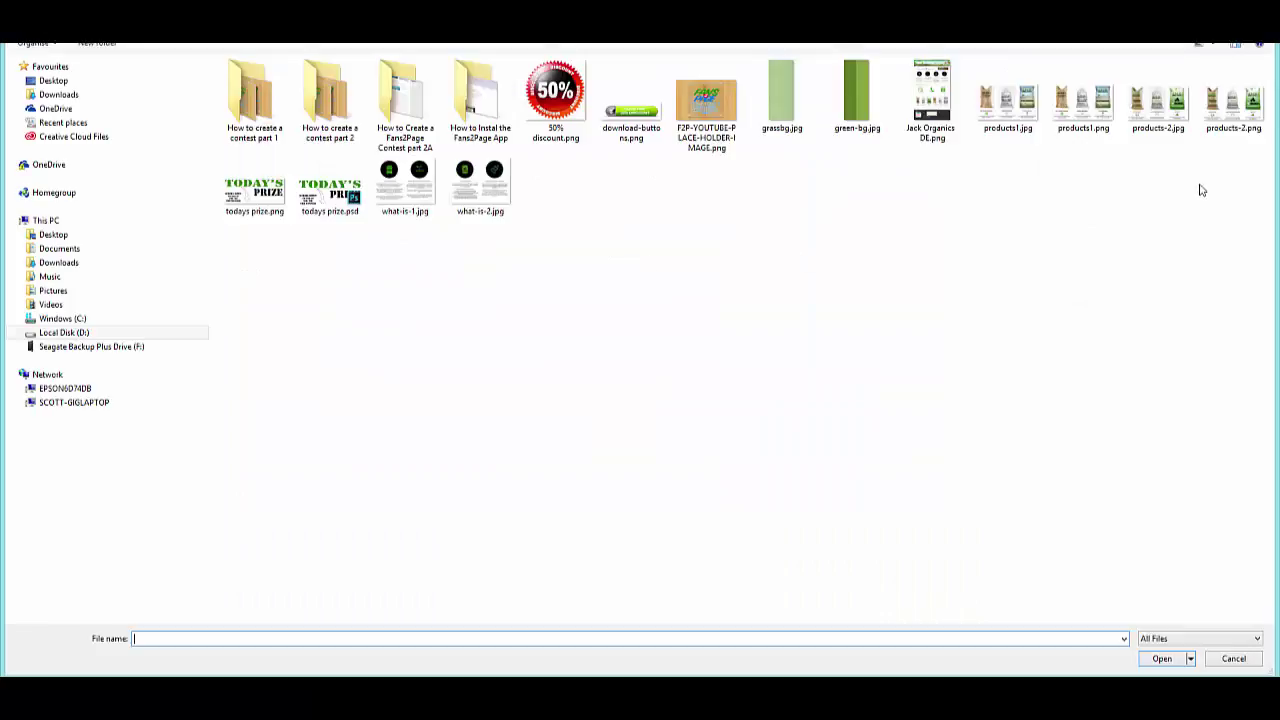
double_click(1219, 114)
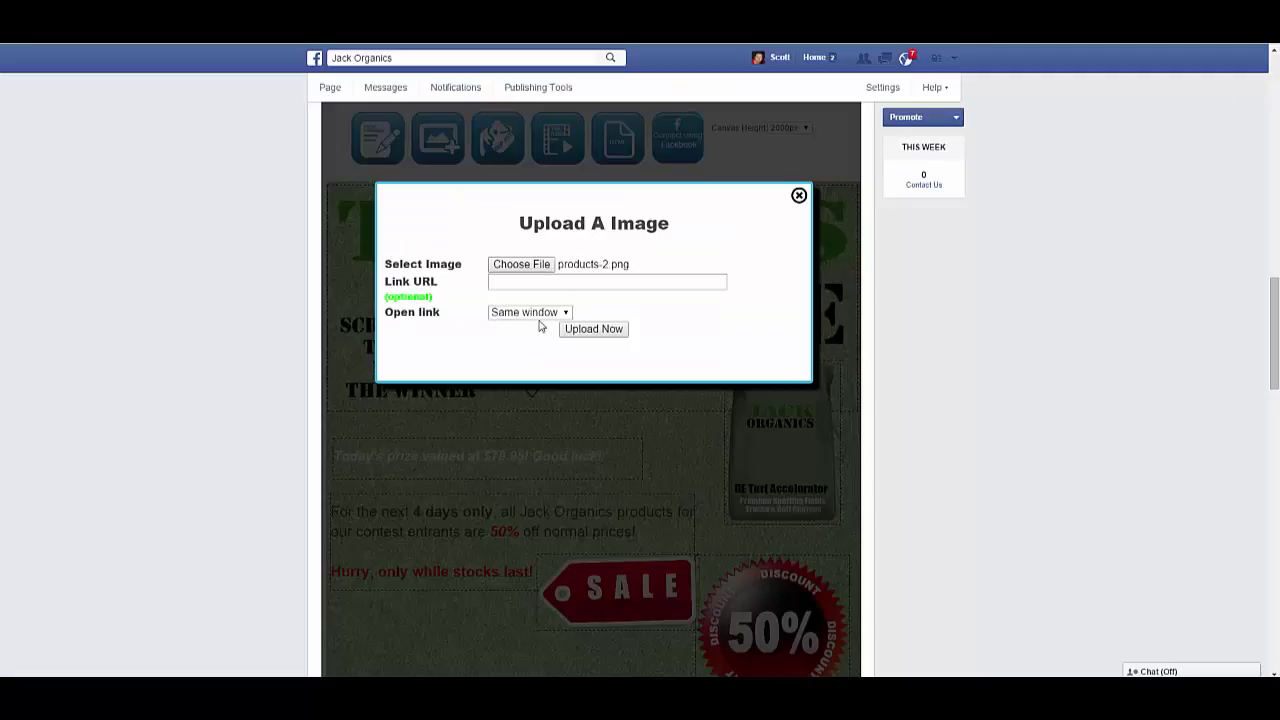
left_click(540, 279)
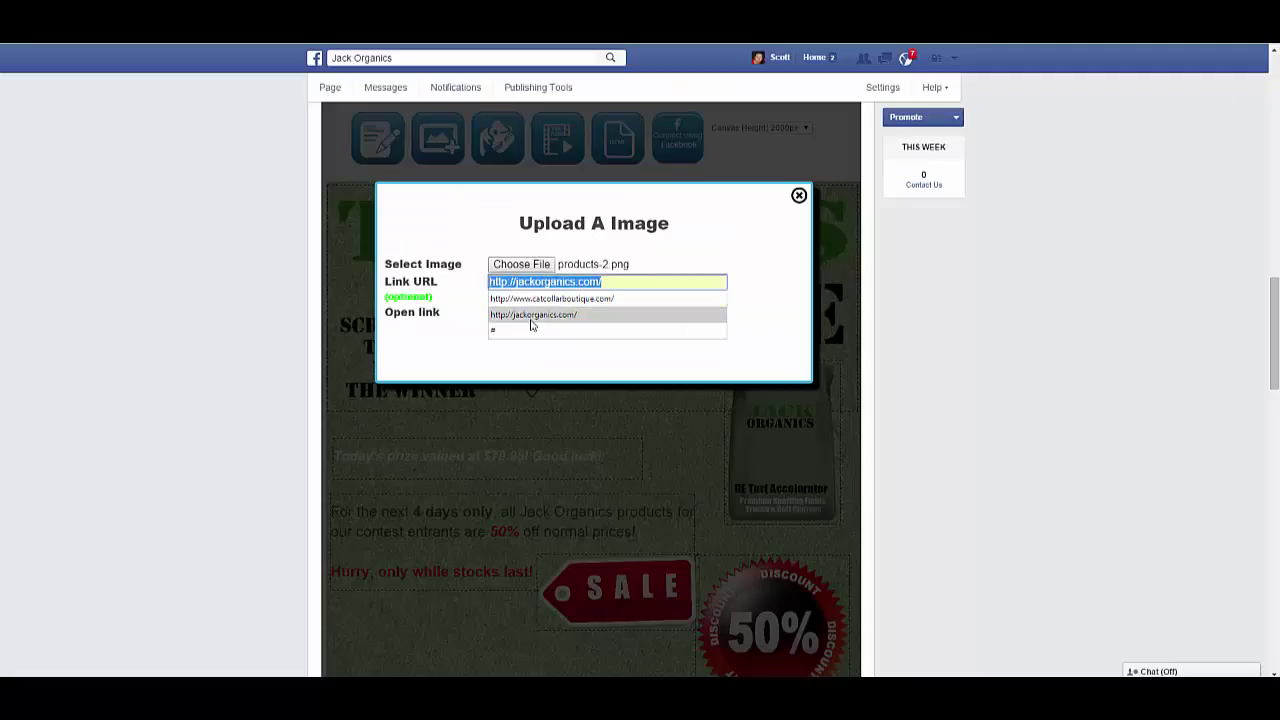
left_click(528, 316)
left_click(528, 312)
left_click(521, 340)
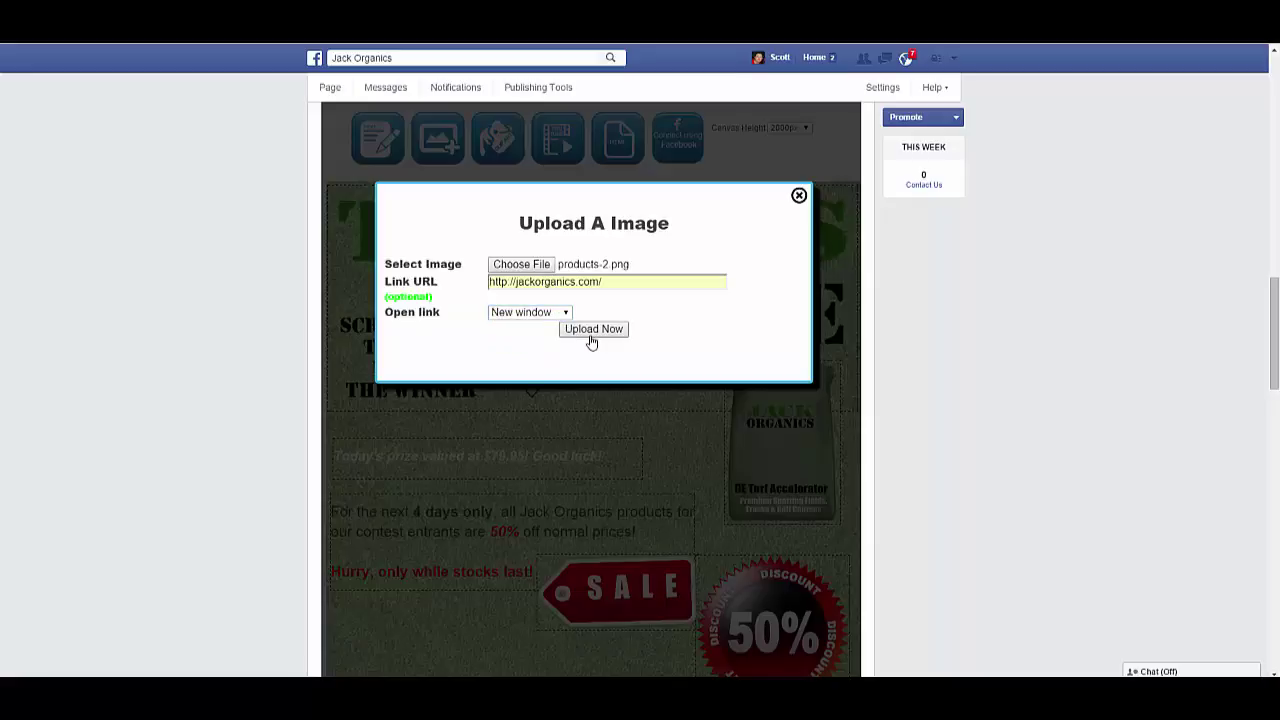
left_click(591, 332)
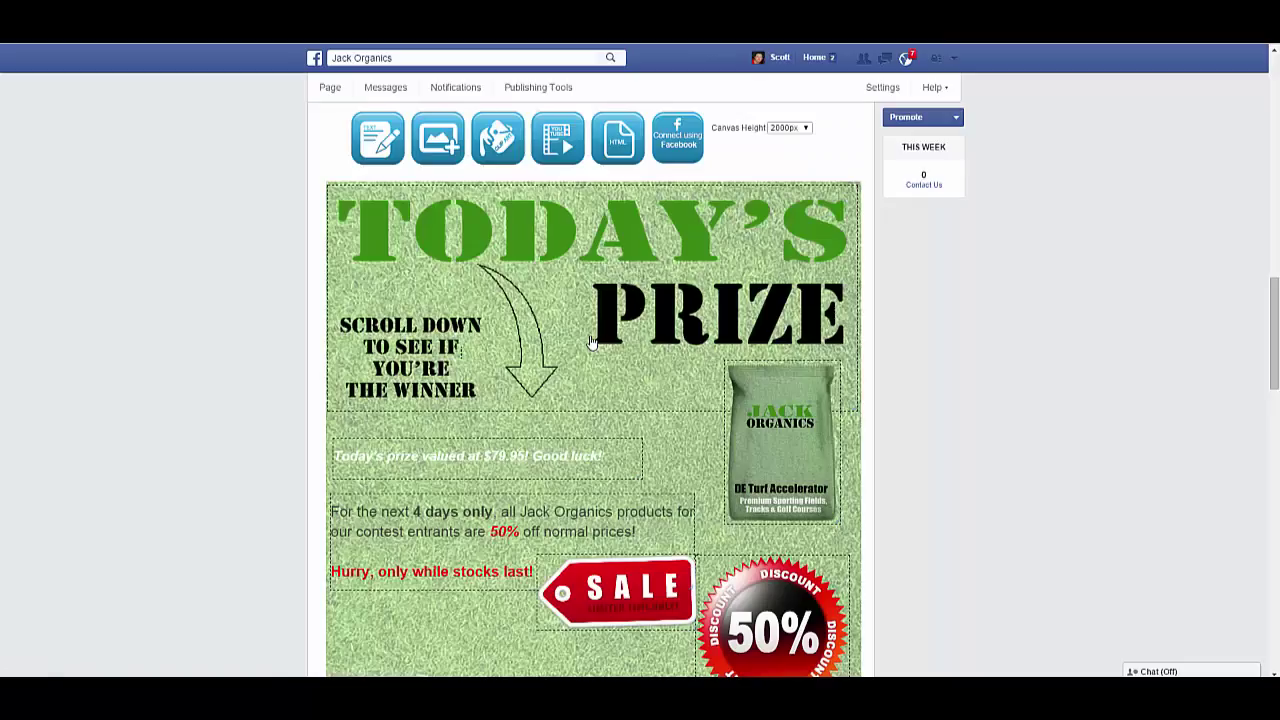
Move the products-2.png image directly beneath the first product row, fitting it across the canvas width.
scroll(586, 337, "down", 4)
scroll(584, 337, "up", 2)
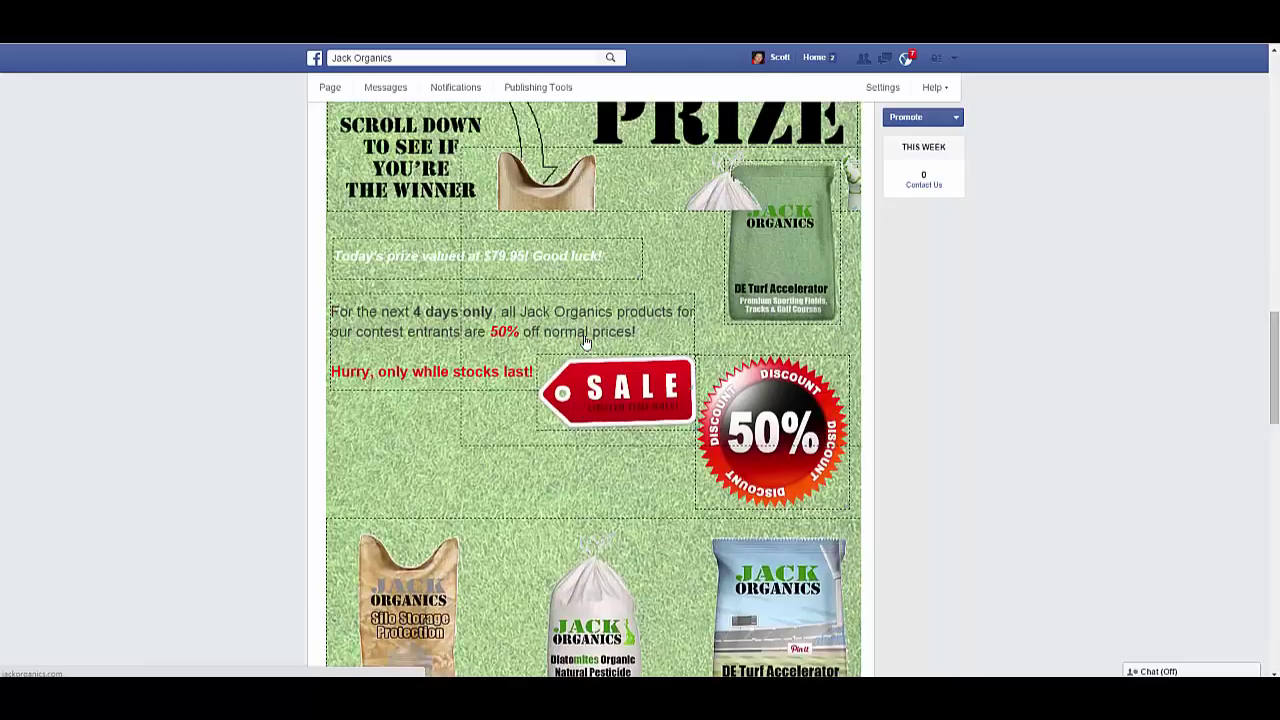
scroll(495, 480, "down", 4)
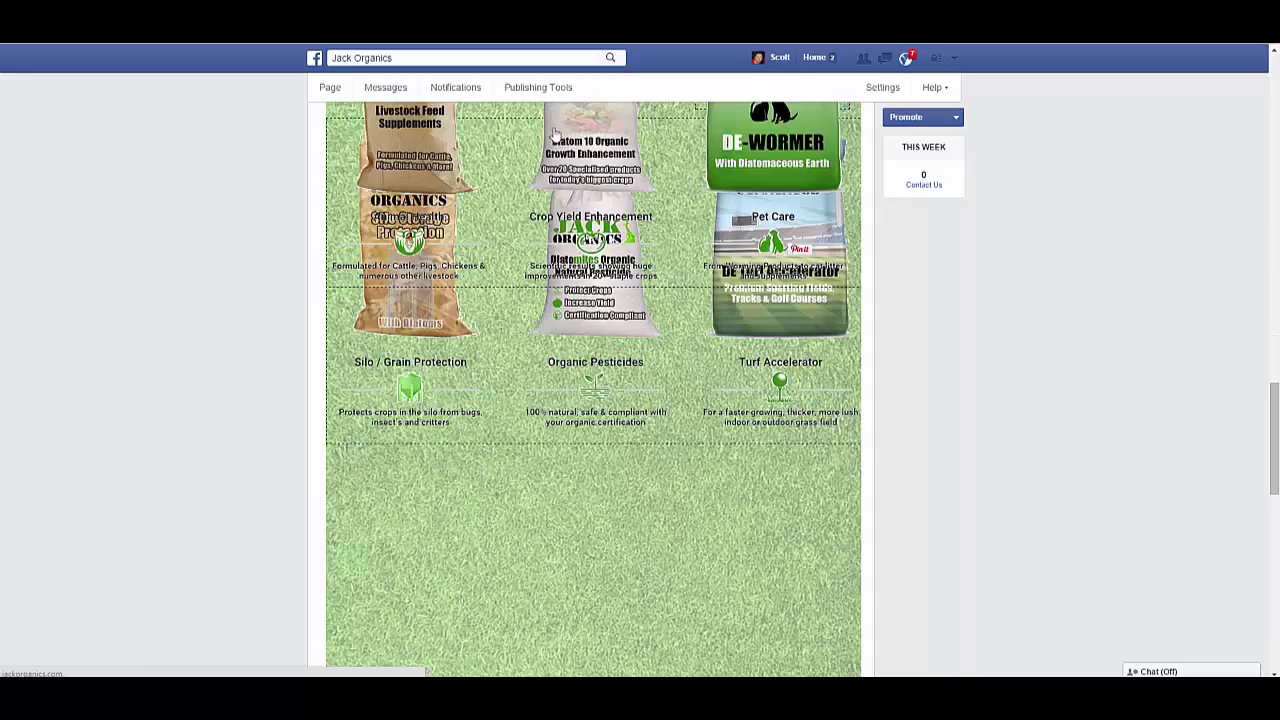
scroll(495, 480, "down", 2)
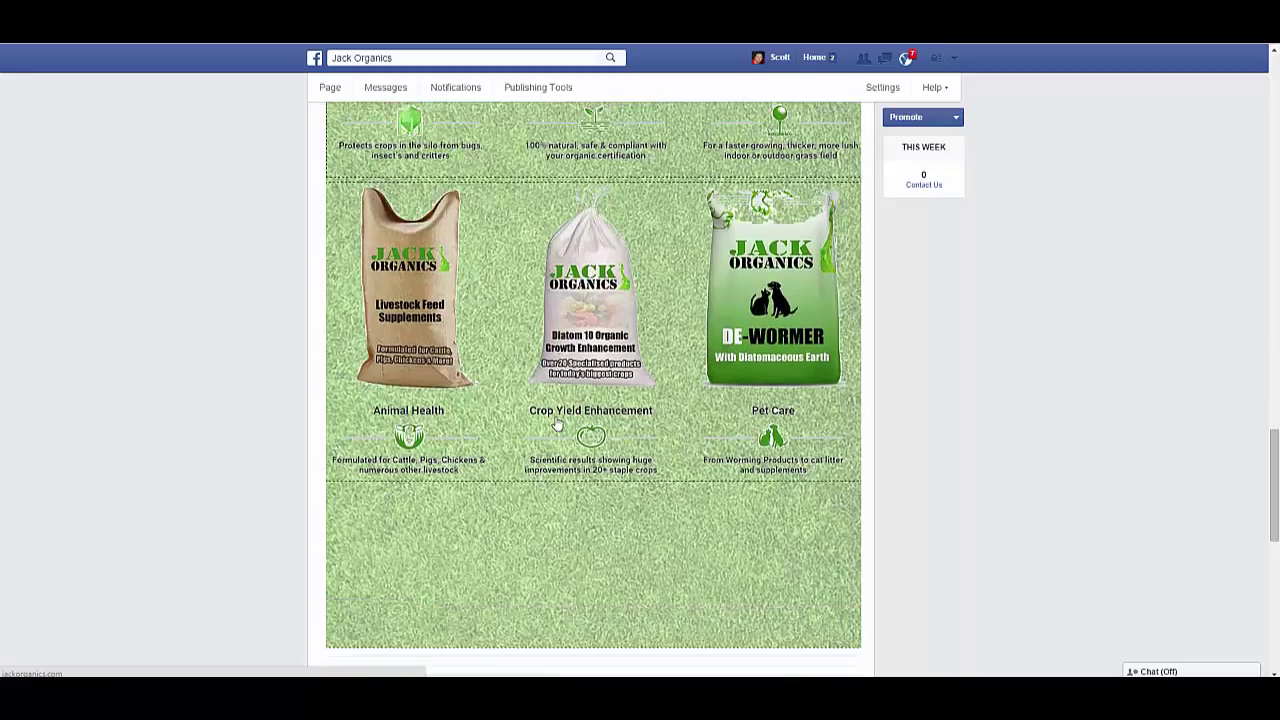
scroll(557, 425, "down", 1)
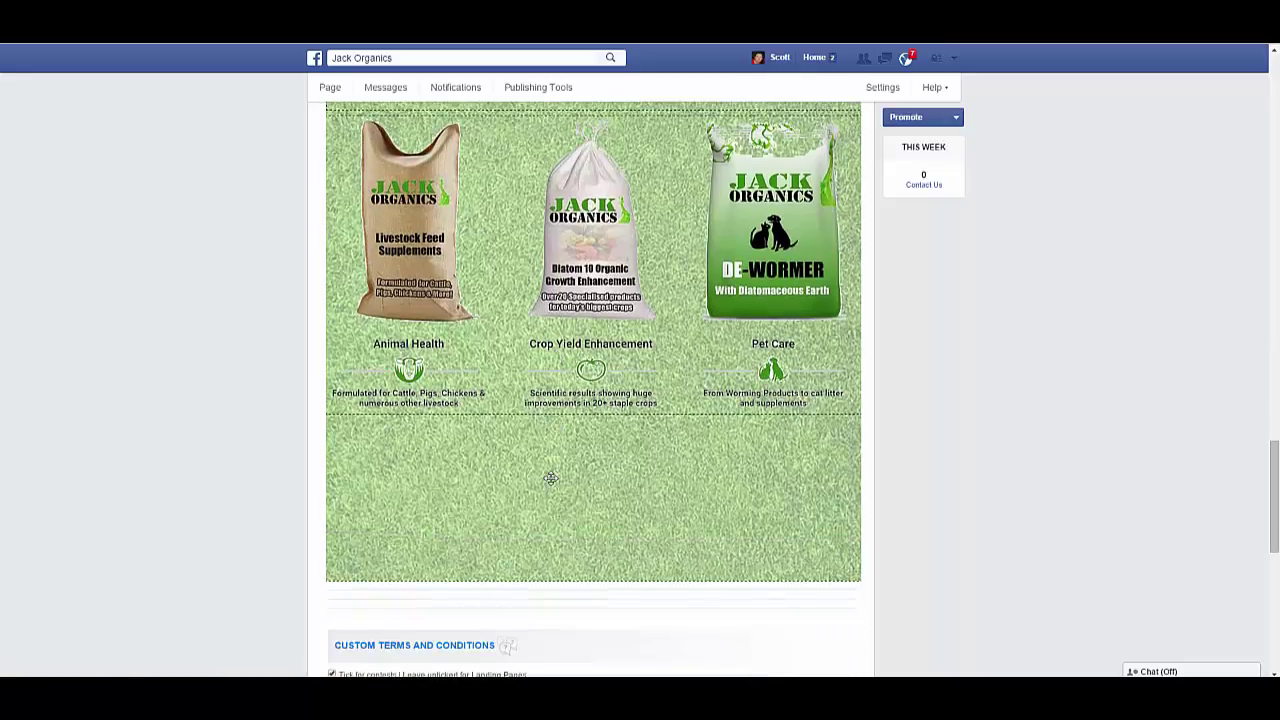
scroll(551, 479, "up", 6)
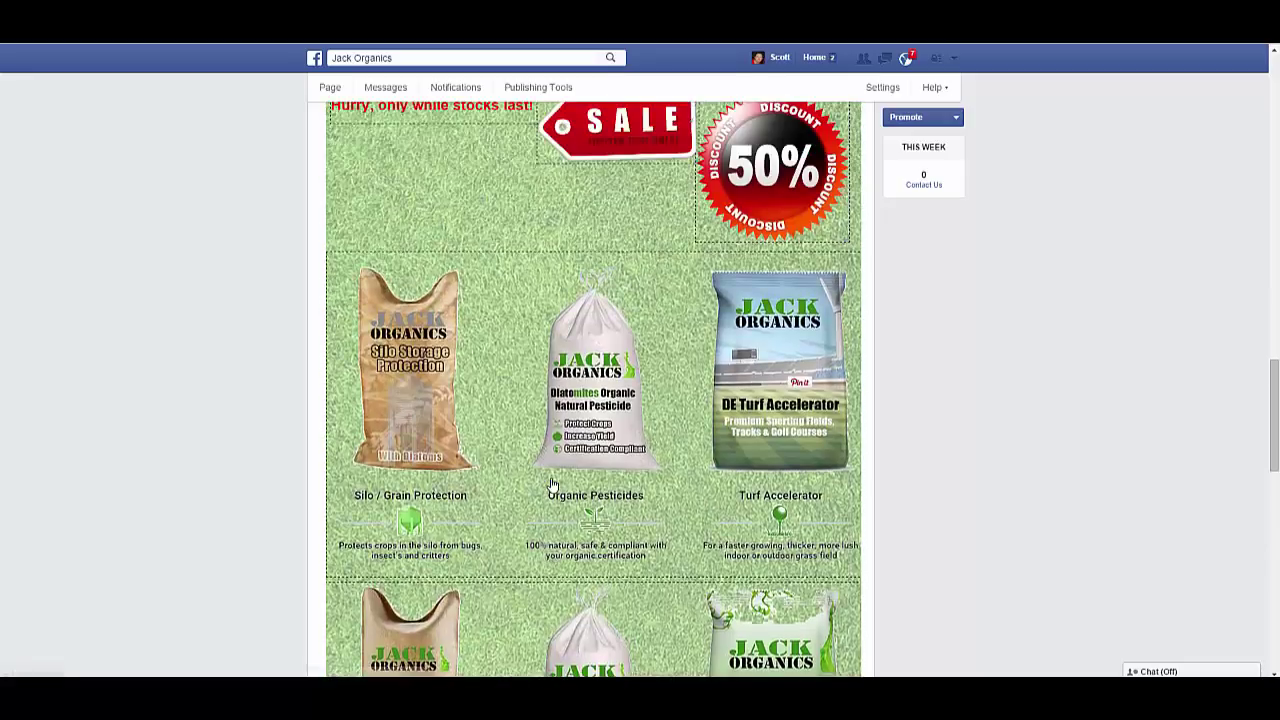
scroll(551, 479, "down", 4)
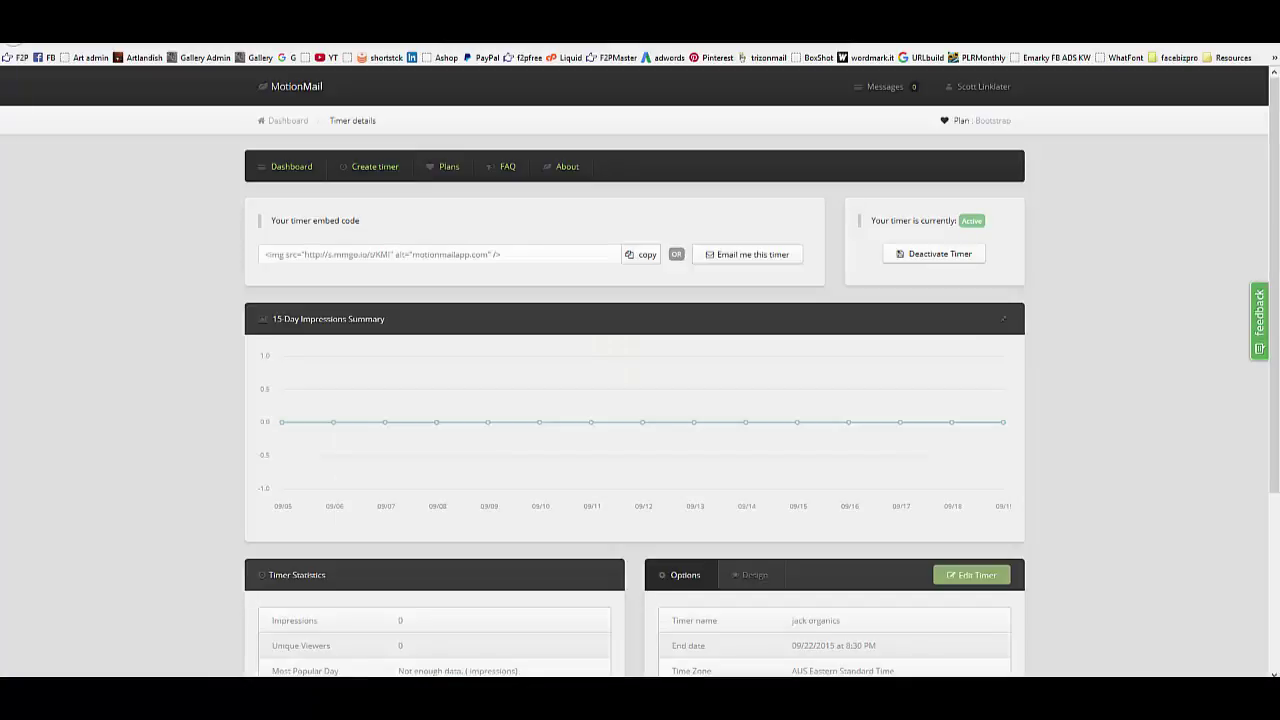
Copy the jack organics timer embed code from MotionMail and insert it into the Facebook contest page as an HTML box.
left_click(650, 257)
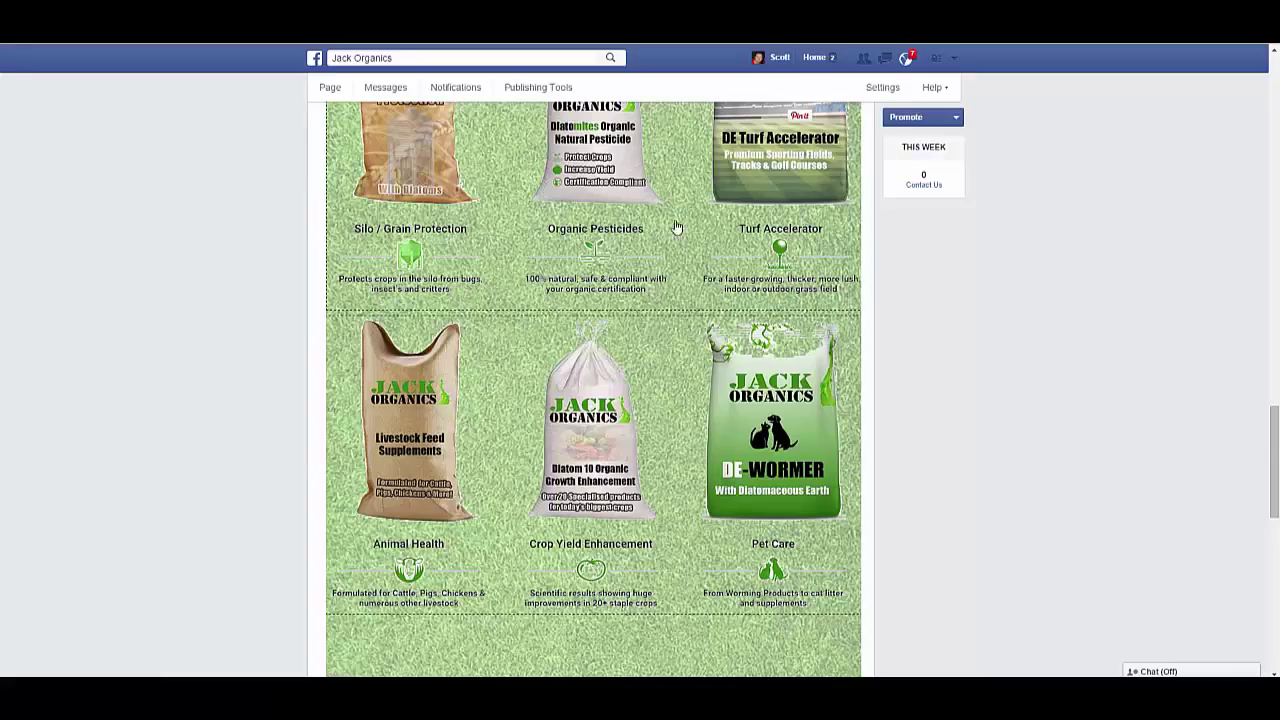
scroll(660, 297, "down", 2)
scroll(663, 294, "up", 6)
scroll(660, 297, "up", 4)
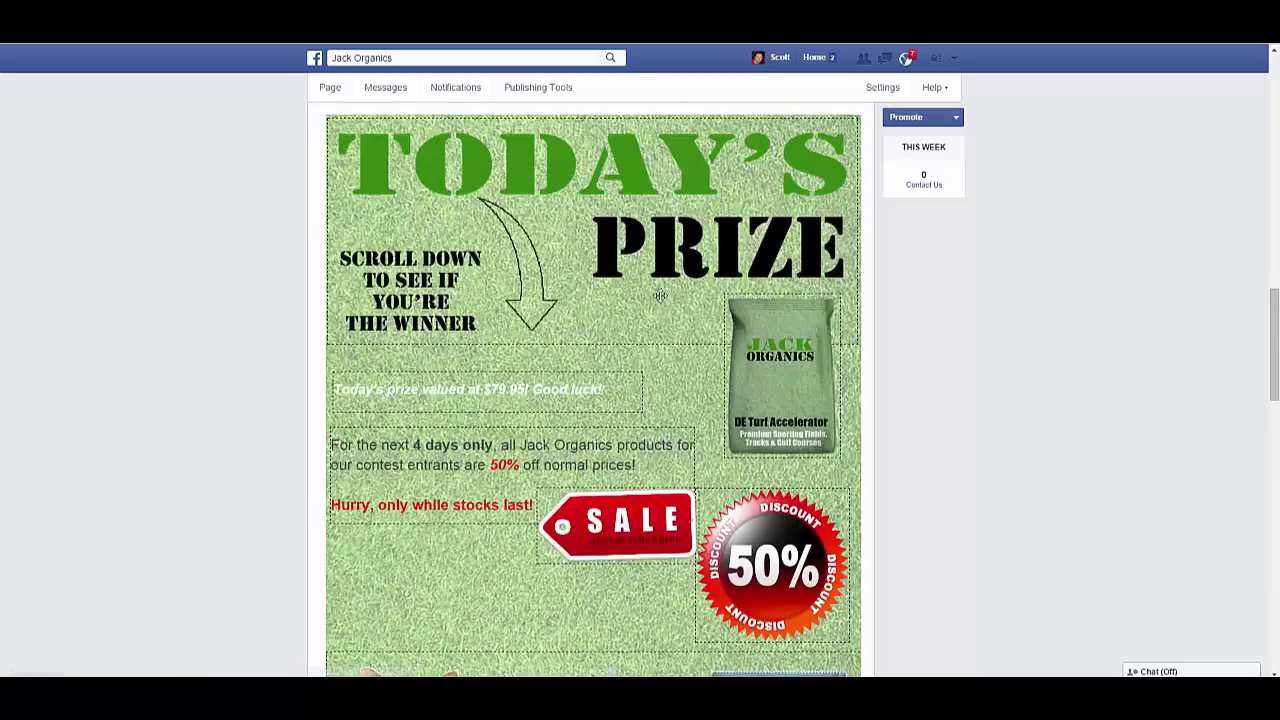
left_click_drag(614, 203, 608, 428)
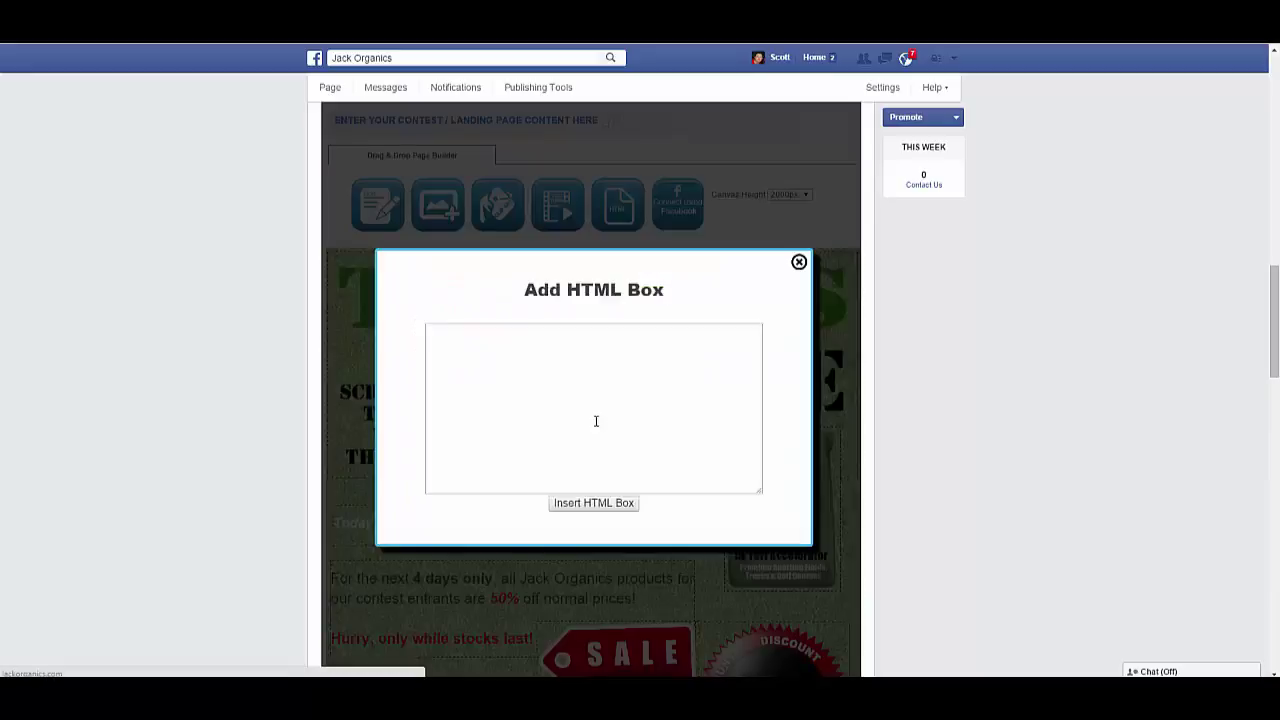
left_click(560, 391)
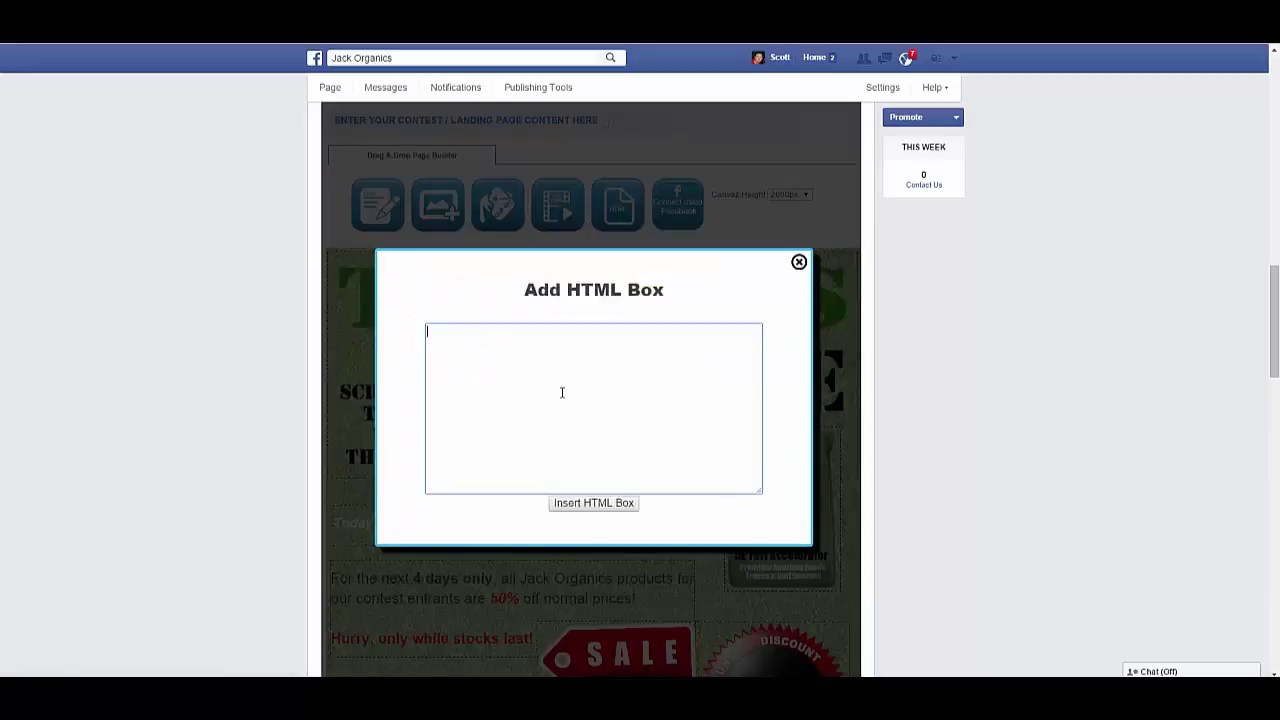
right_click(560, 393)
left_click(601, 472)
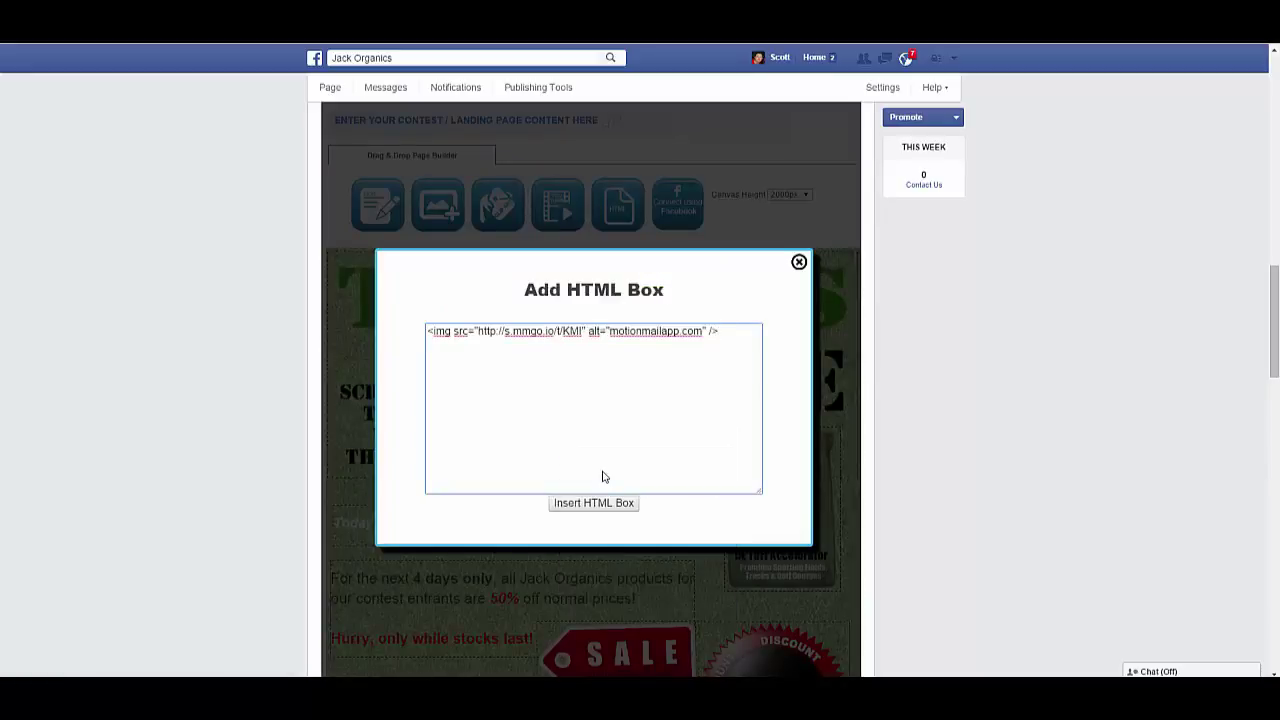
left_click(594, 503)
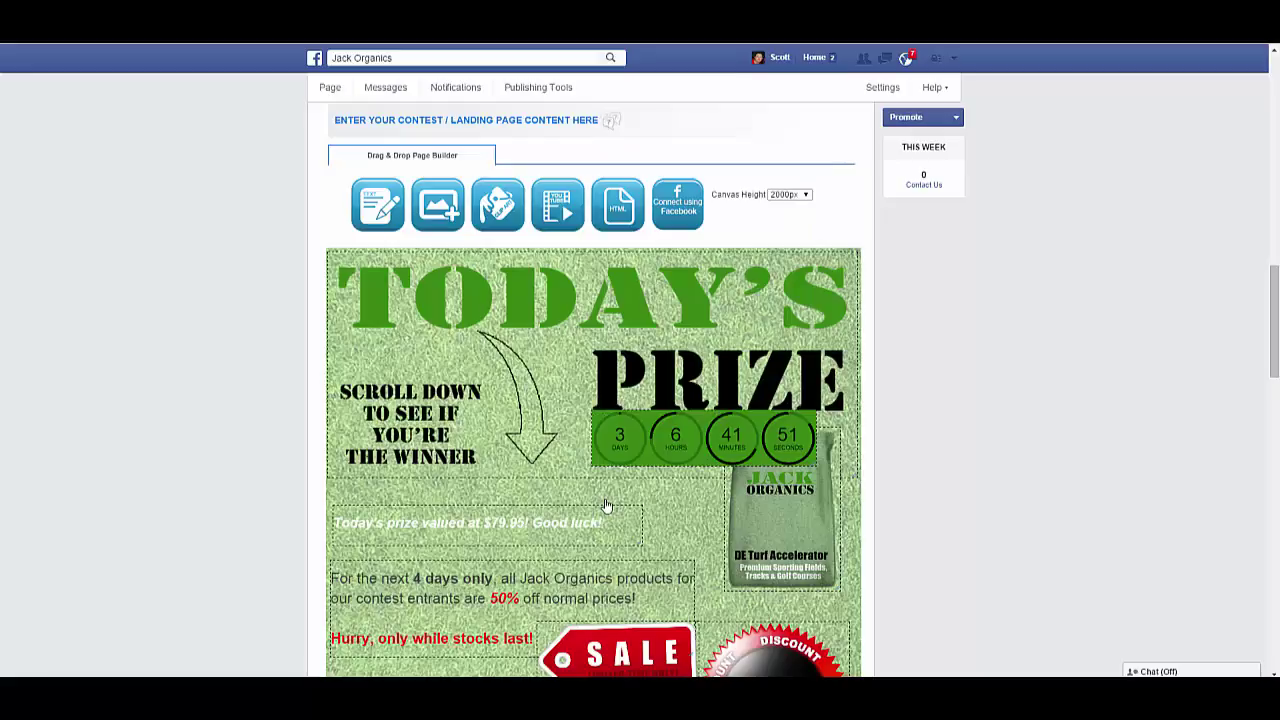
Move the countdown timer from the page header to the empty grass area beneath the Pet Care product.
scroll(603, 505, "down", 1)
mouse_move(659, 365)
left_mouse_down()
mouse_move(583, 550)
mouse_move(575, 640)
left_mouse_up()
scroll(583, 550, "down", 4)
scroll(575, 640, "down", 5)
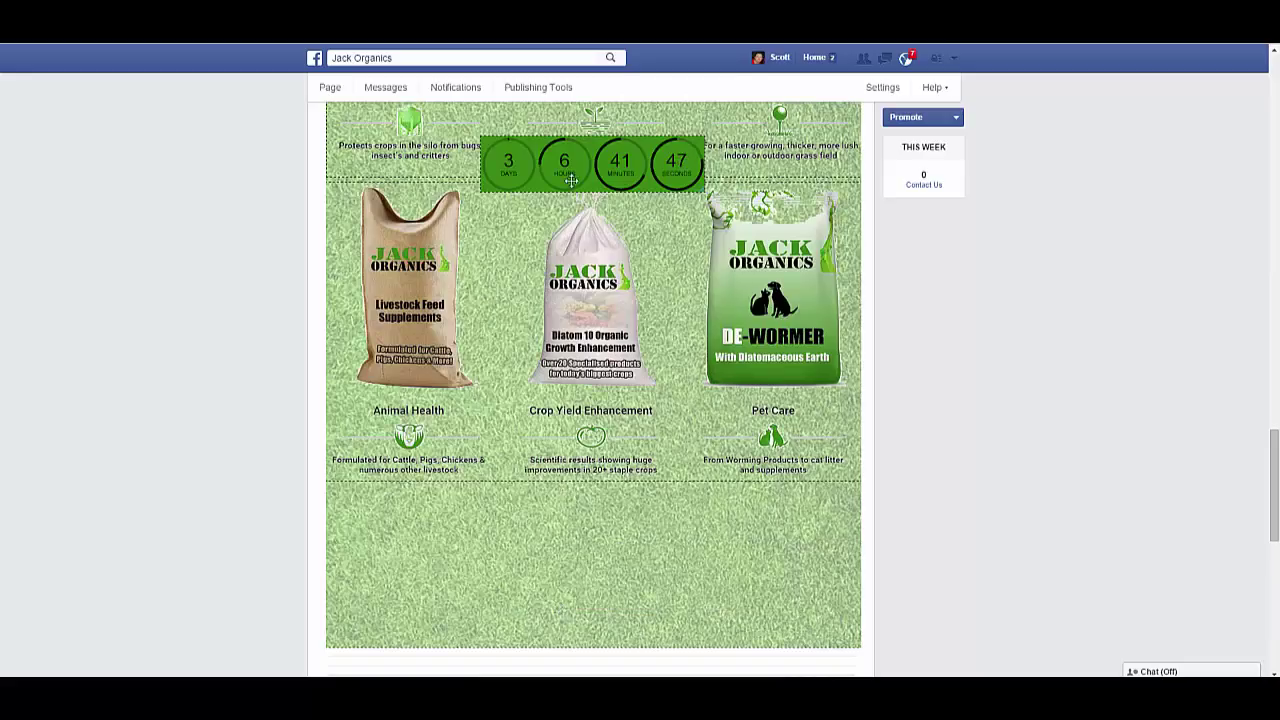
mouse_move(562, 537)
left_mouse_down()
mouse_move(480, 500)
mouse_move(450, 535)
mouse_move(715, 521)
mouse_move(703, 531)
left_mouse_up()
scroll(703, 531, "up", 5)
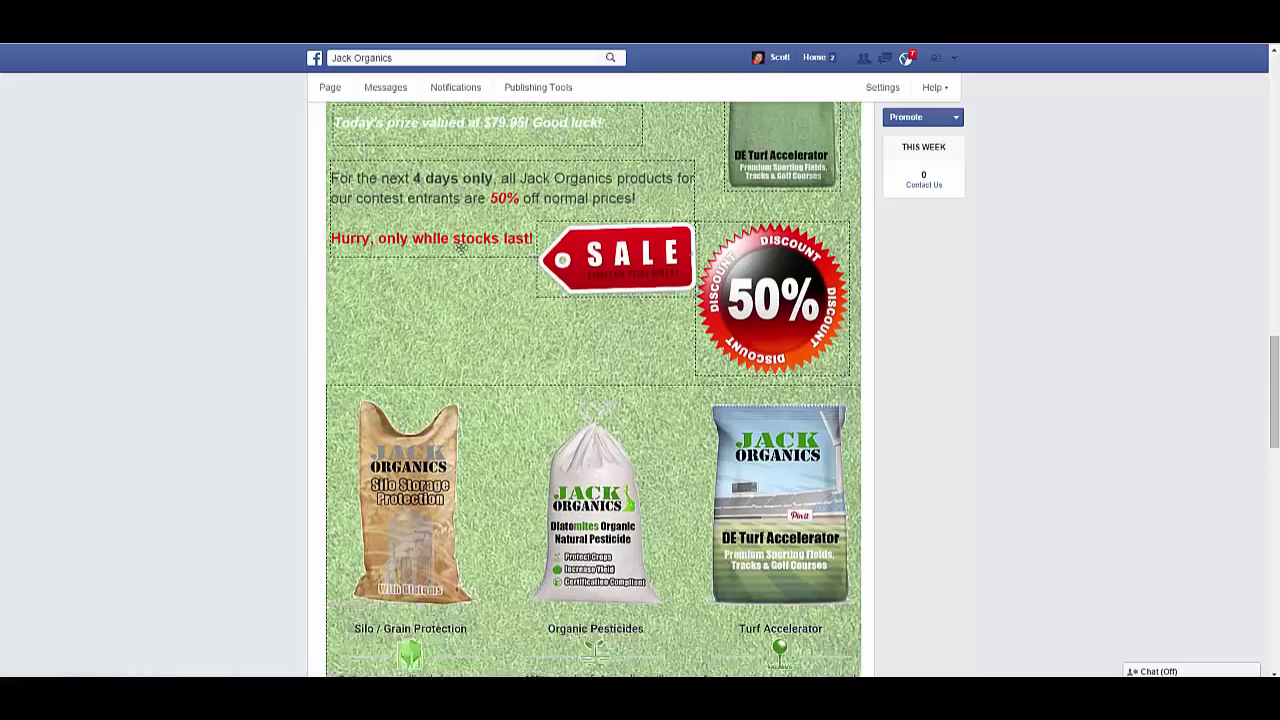
scroll(494, 310, "down", 4)
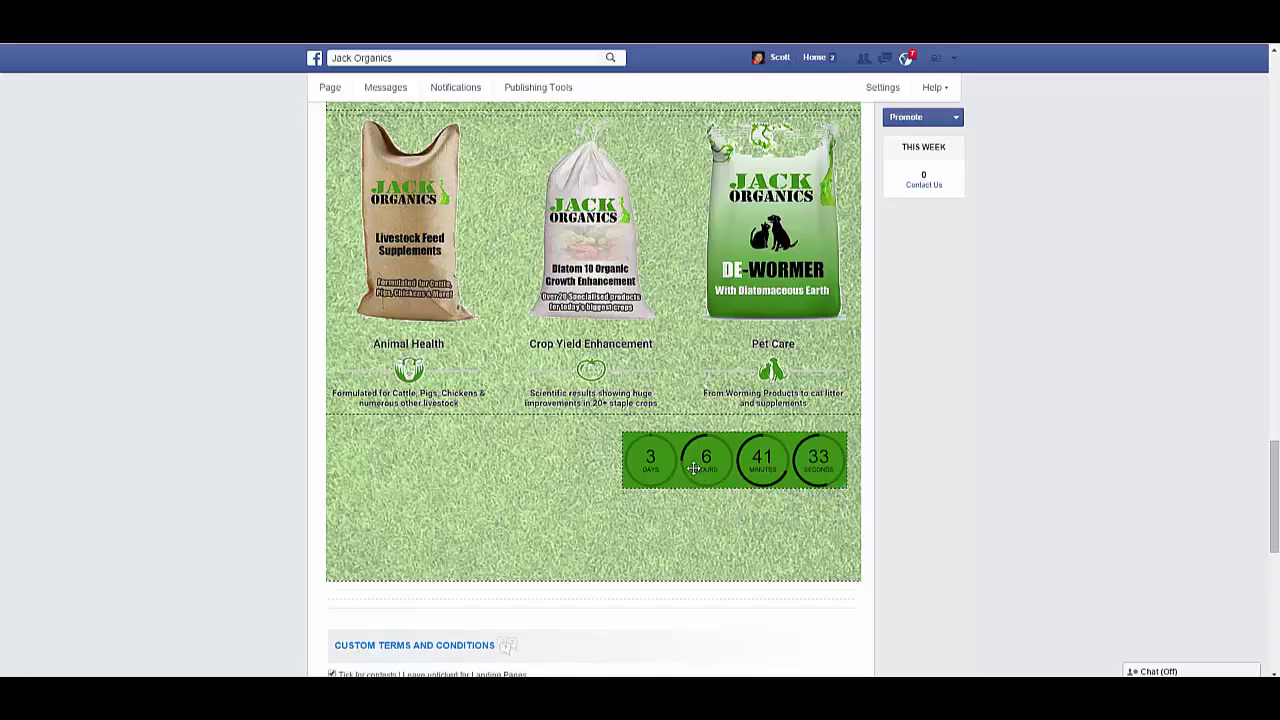
left_click_drag(700, 470, 690, 478)
Review the full contest page layout from the TODAY'S PRIZE header through the product rows to the countdown timer.
scroll(490, 415, "up", 7)
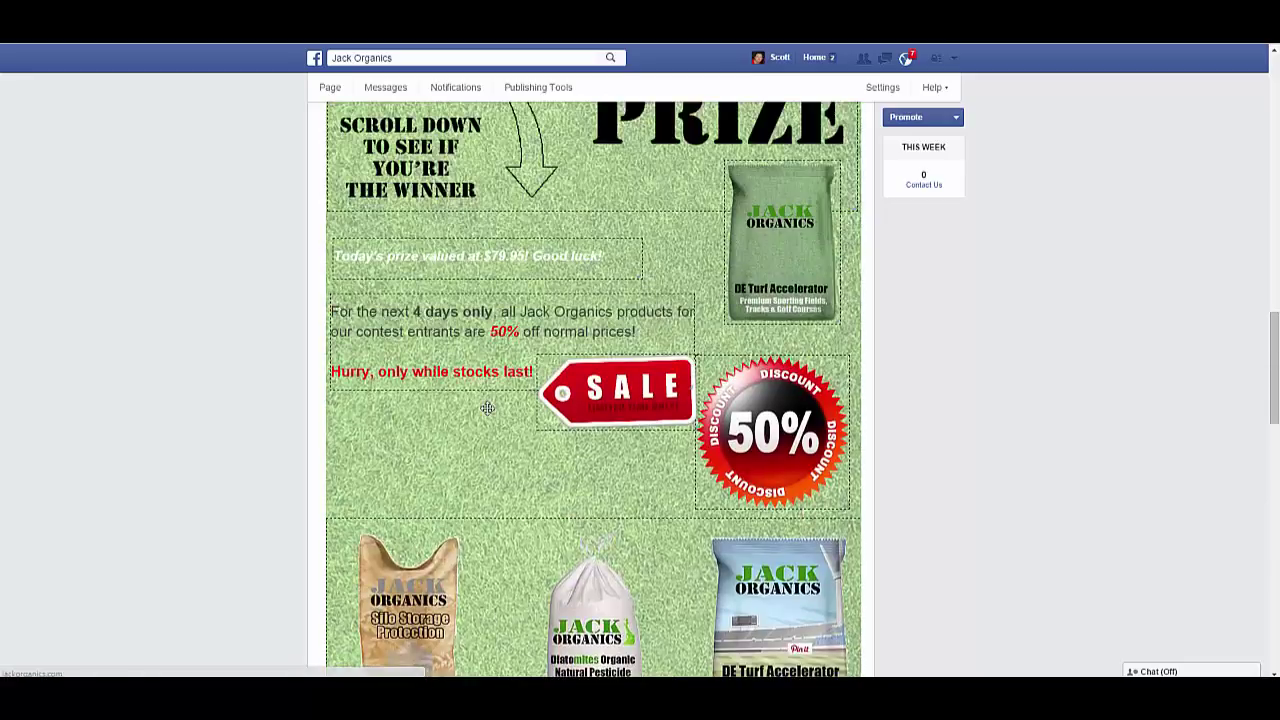
scroll(490, 415, "down", 5)
scroll(491, 415, "up", 7)
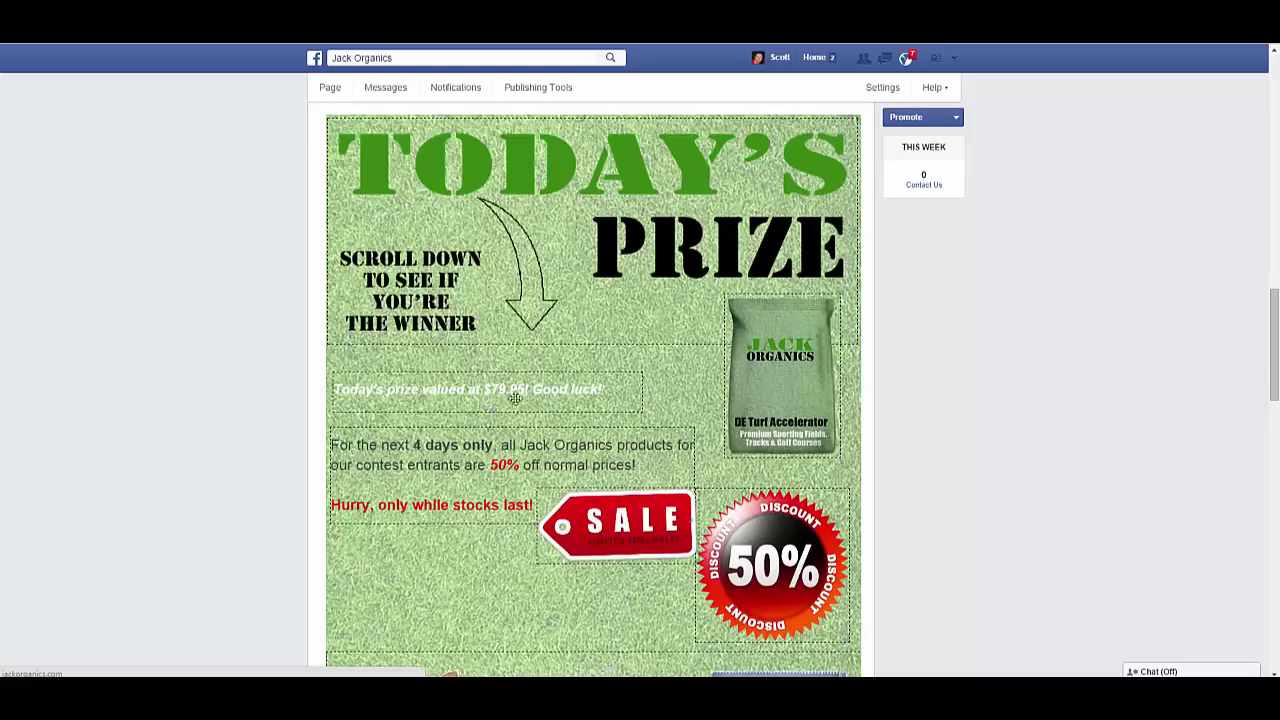
scroll(514, 397, "down", 2)
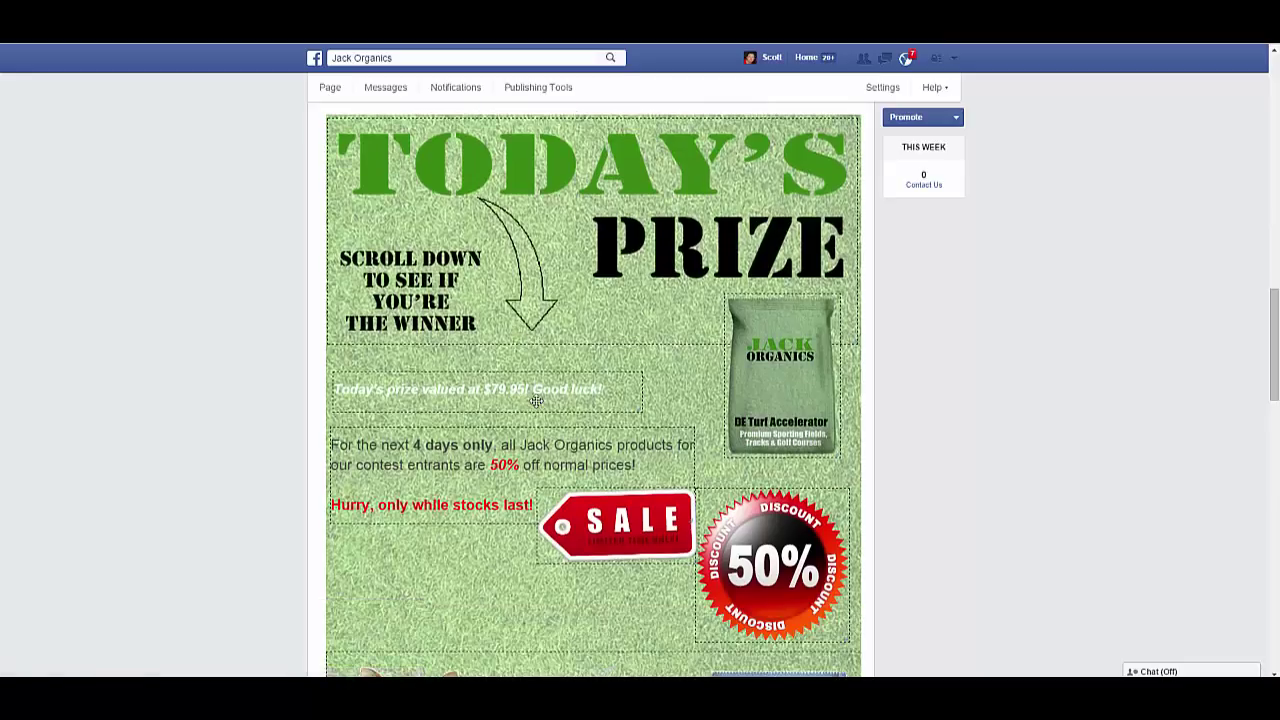
scroll(536, 400, "down", 9)
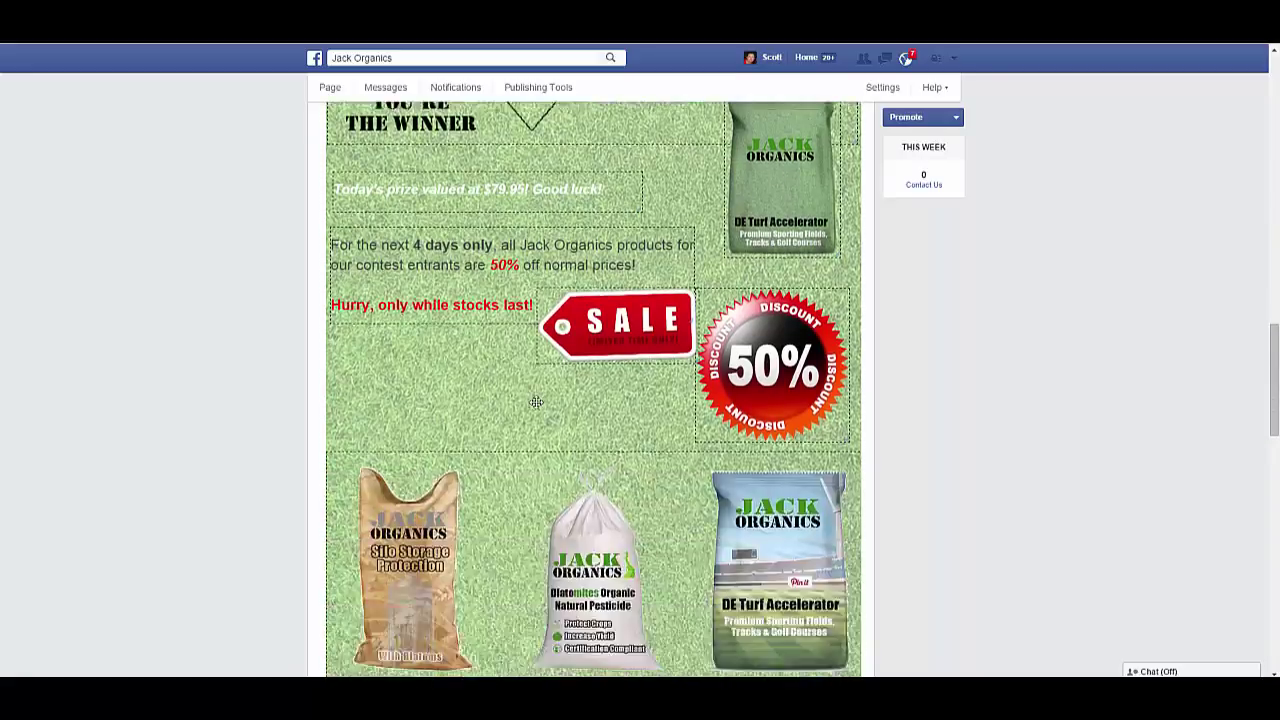
scroll(536, 400, "down", 1)
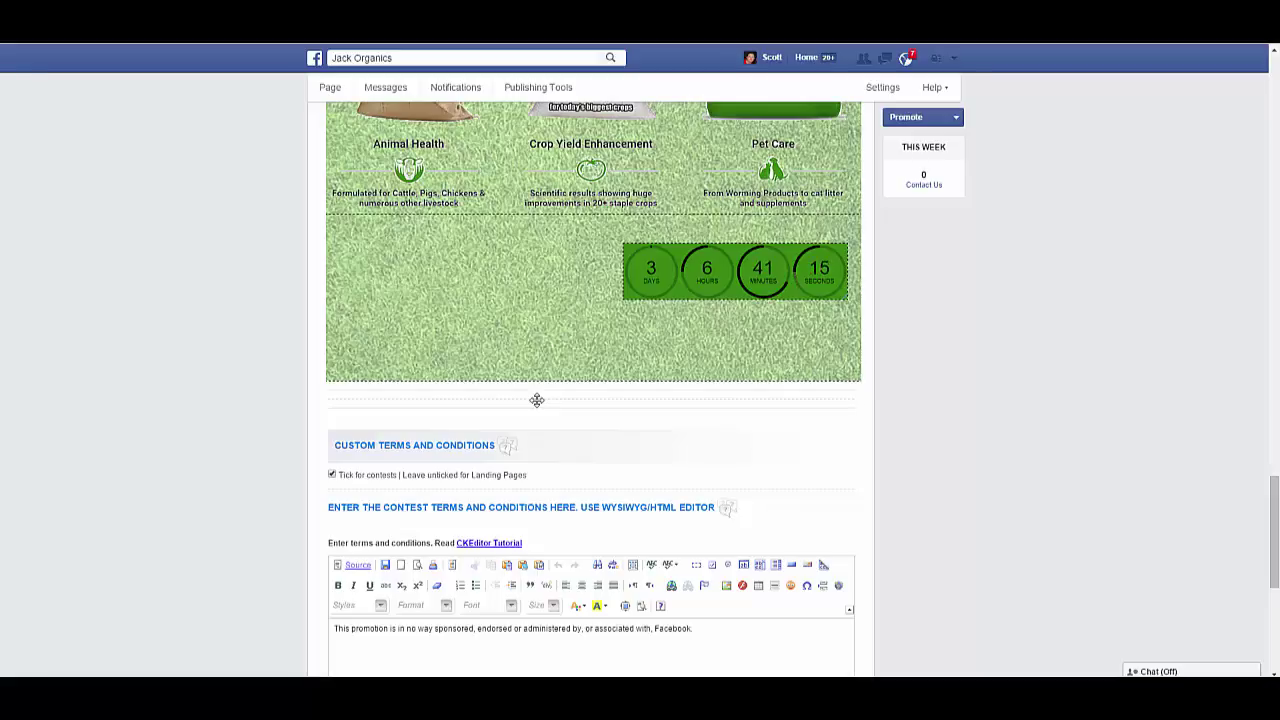
Turn the custom terms and conditions option for contests off and back on.
scroll(537, 400, "down", 3)
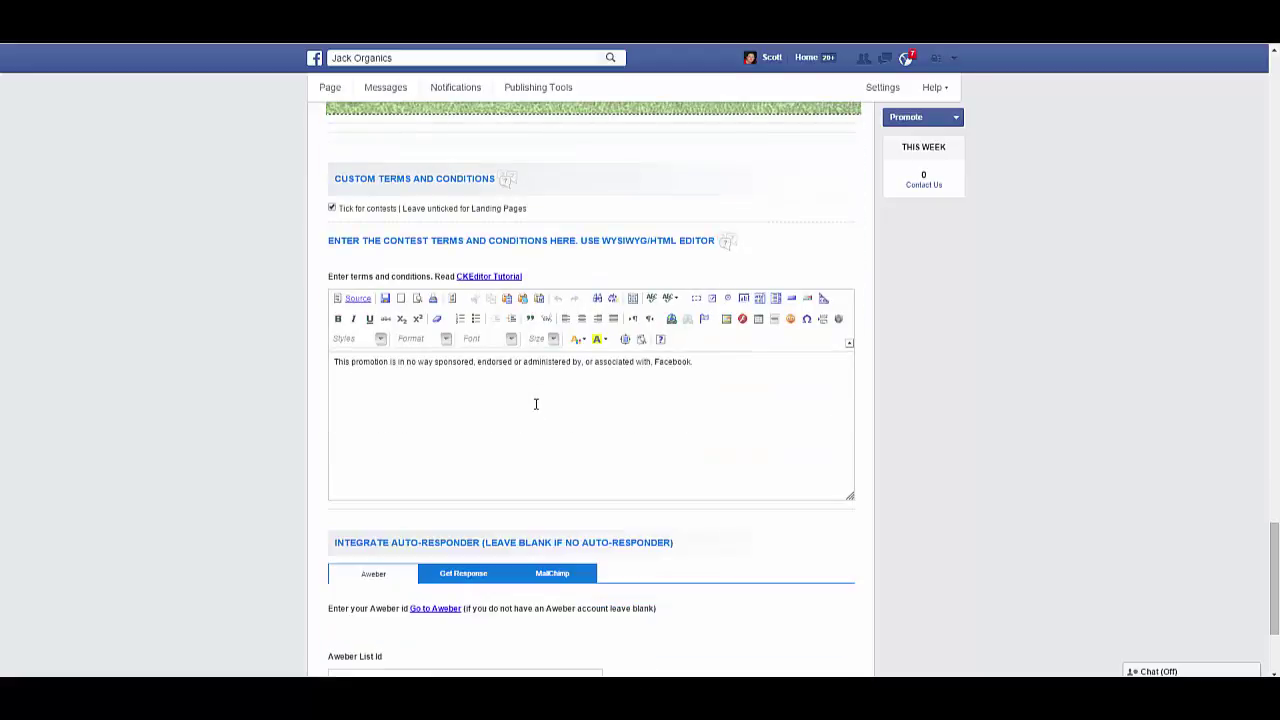
left_click(332, 209)
left_click(332, 209)
Save the contest with the auto-responder left blank, and preview the jack organics give-away.
scroll(557, 452, "down", 3)
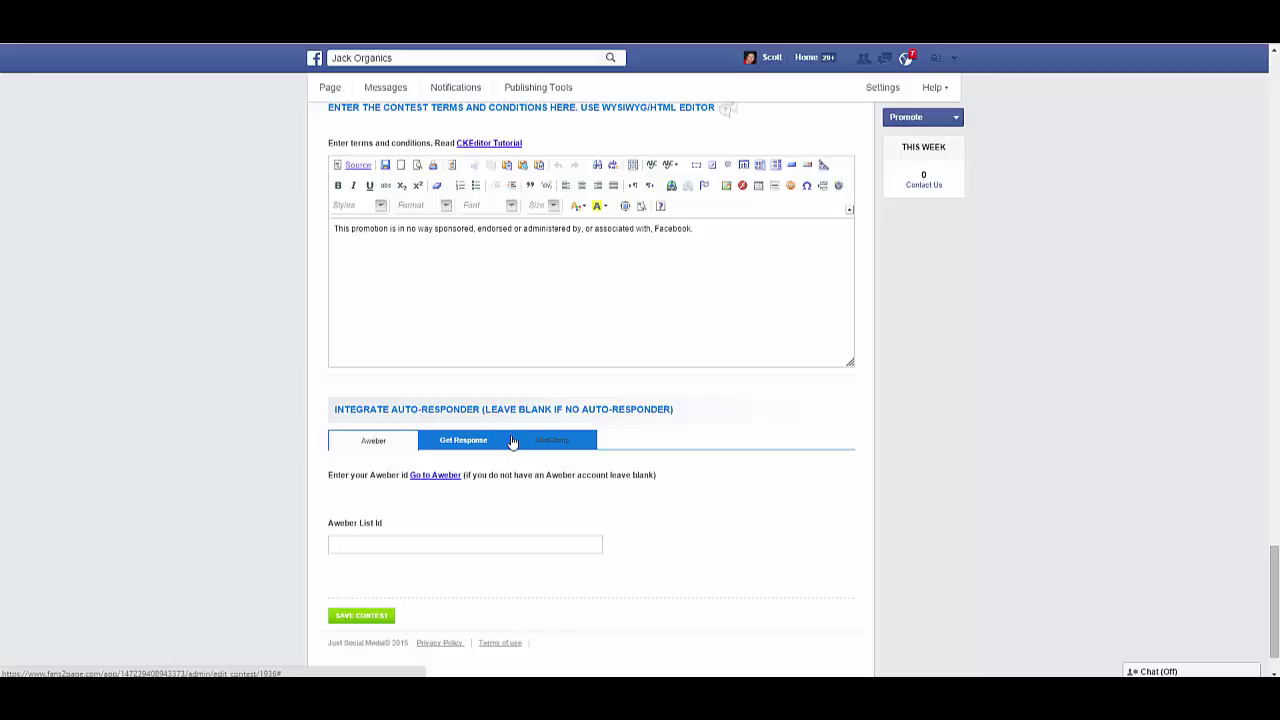
scroll(514, 443, "down", 1)
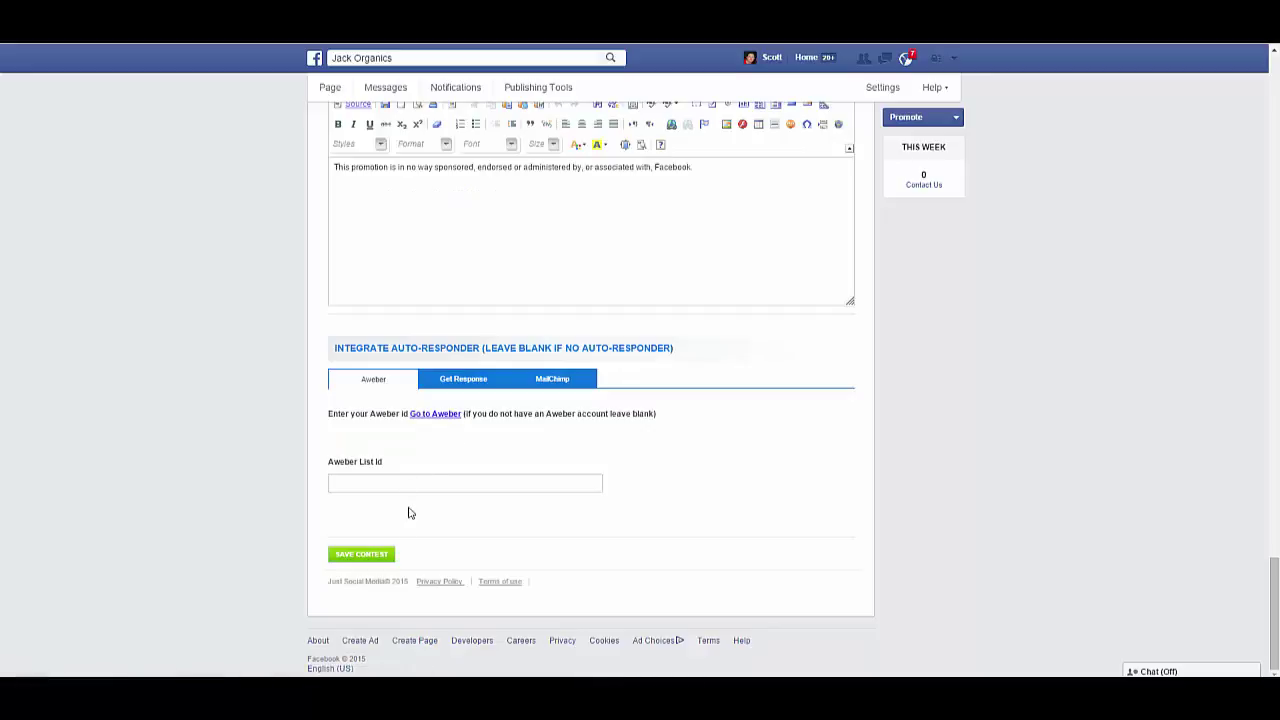
left_click(380, 558)
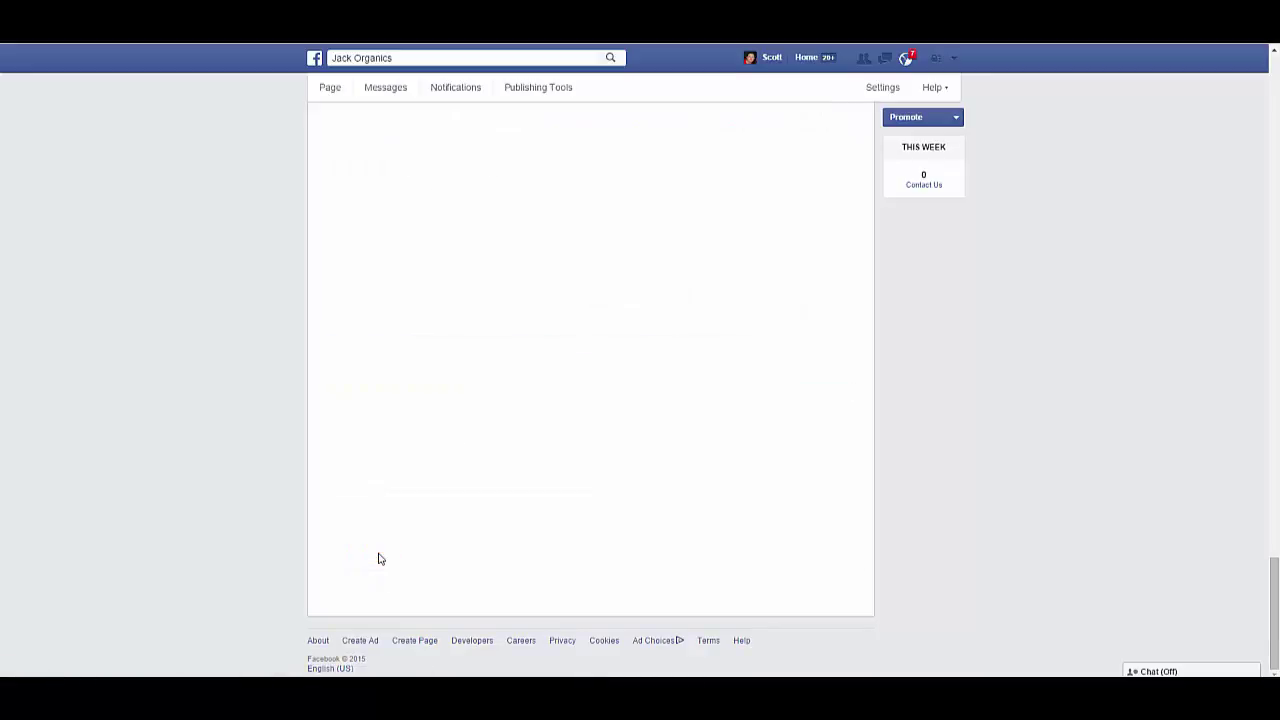
scroll(486, 560, "down", 1)
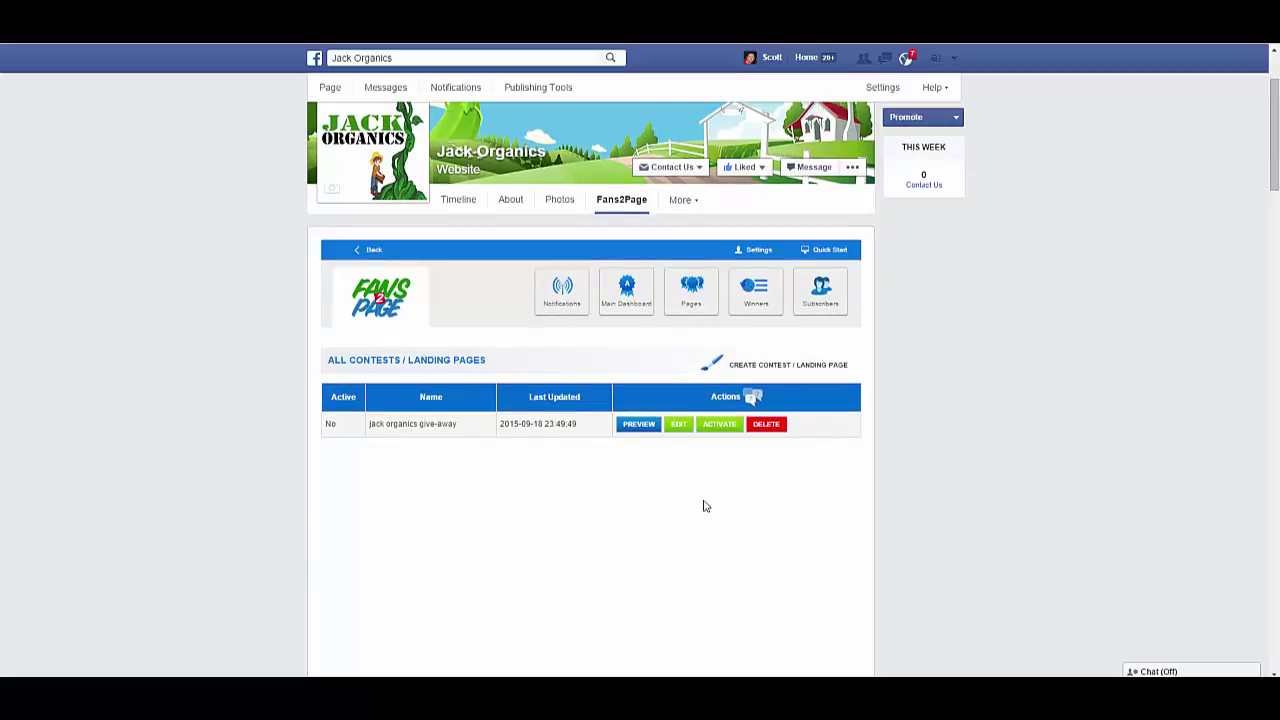
left_click(640, 425)
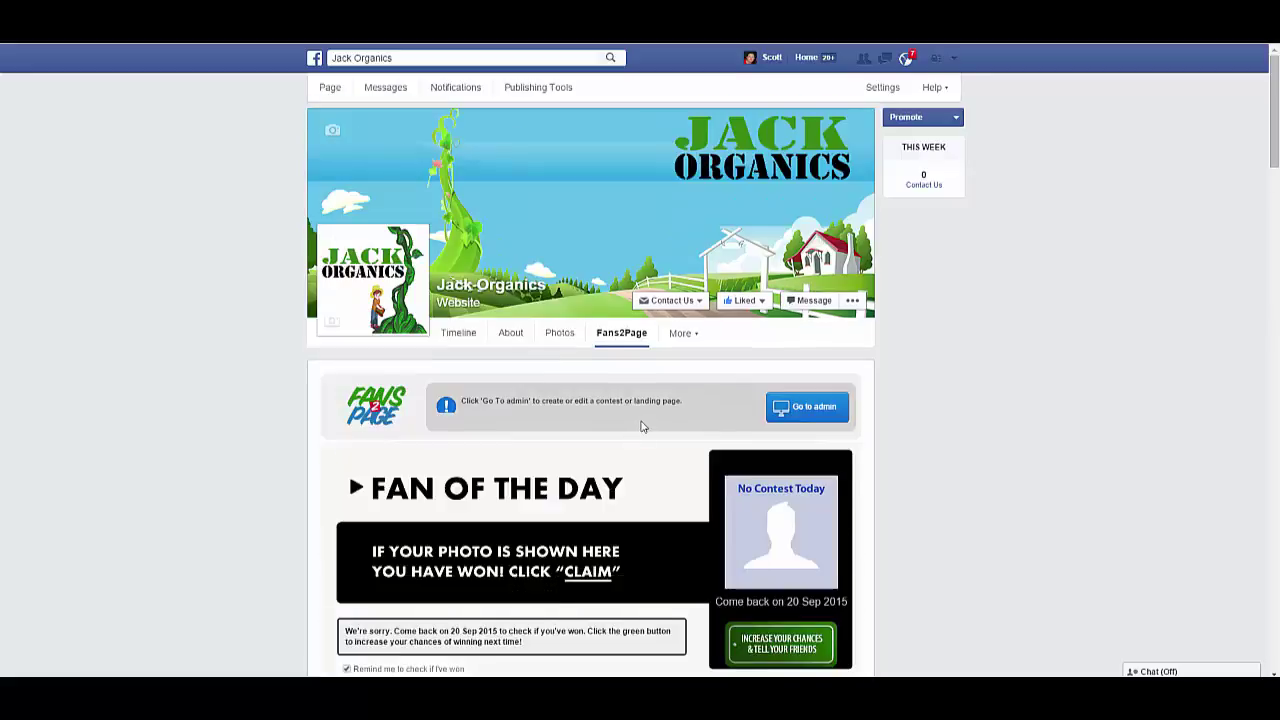
Look through the previewed contest page from the TODAY'S PRIZE header to the countdown timer.
scroll(642, 427, "down", 4)
scroll(641, 421, "down", 10)
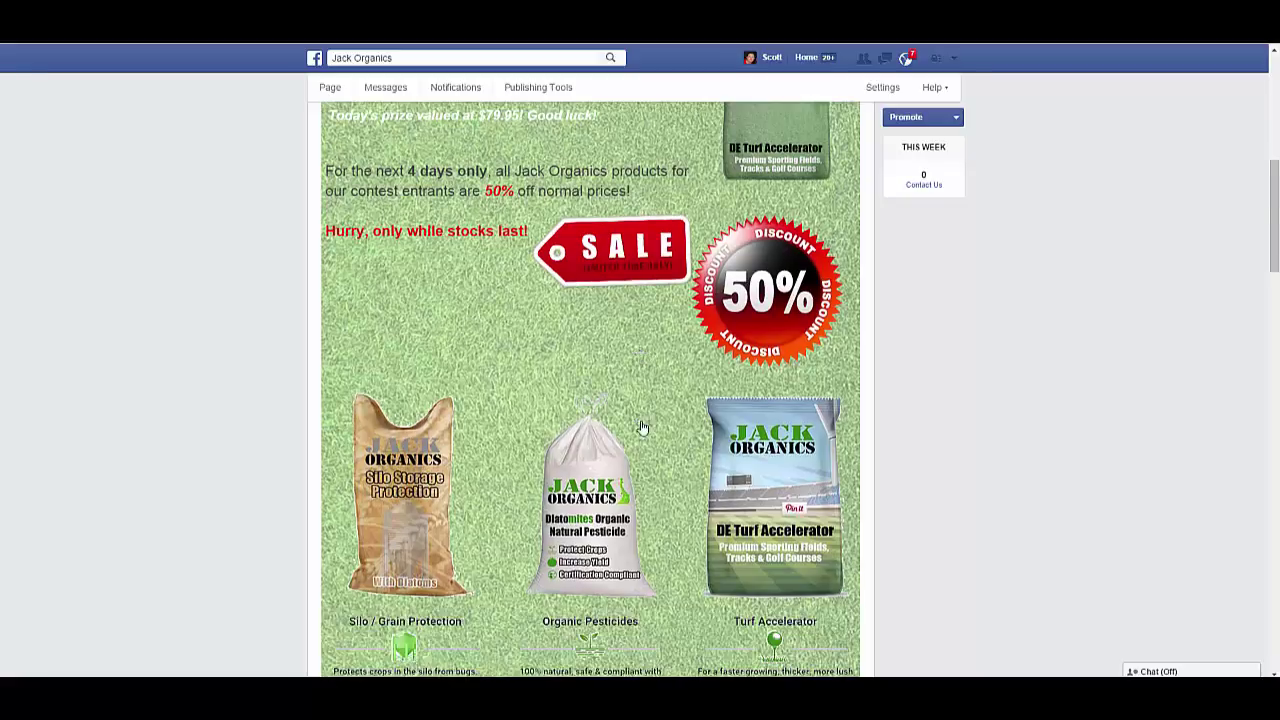
scroll(641, 427, "up", 10)
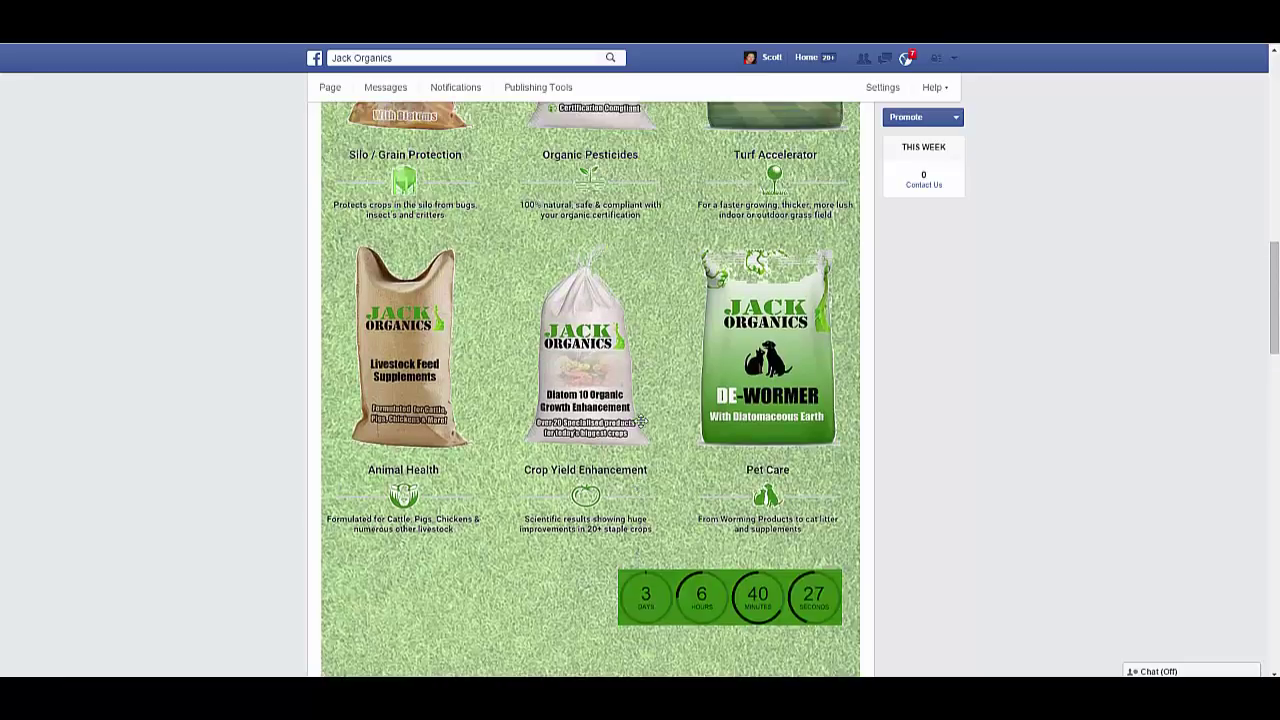
scroll(640, 428, "up", 2)
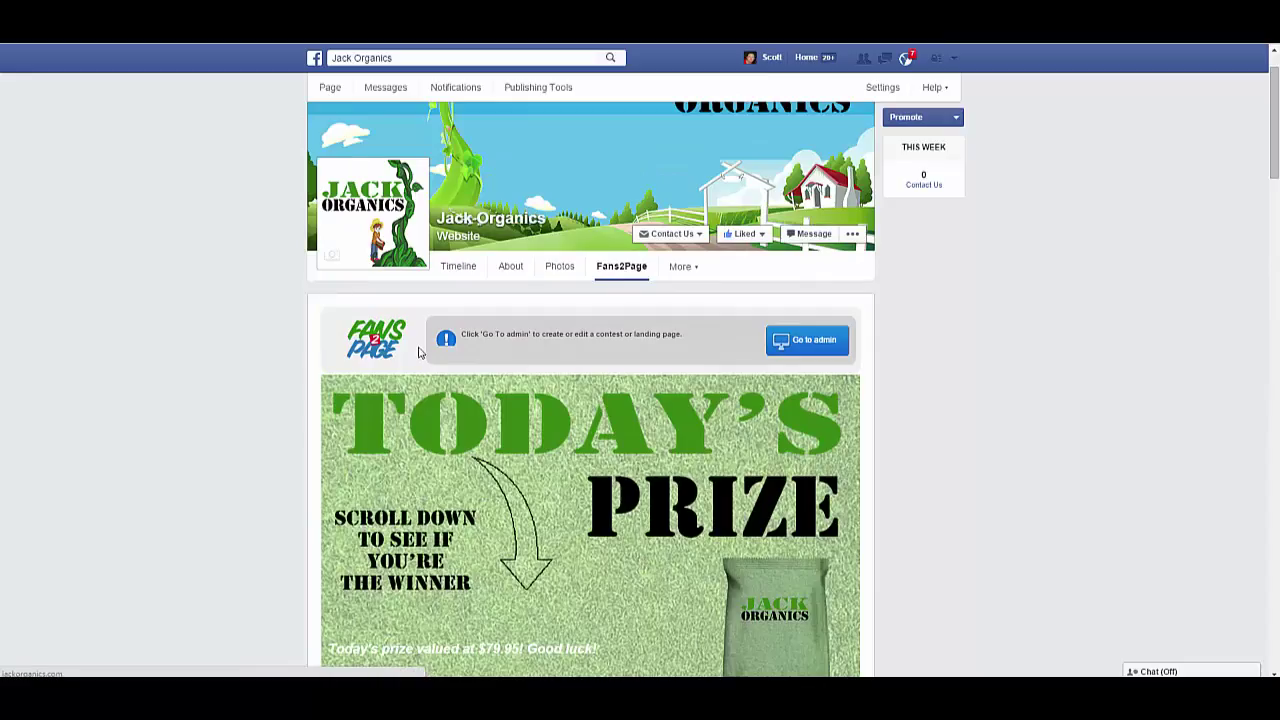
scroll(352, 385, "down", 1)
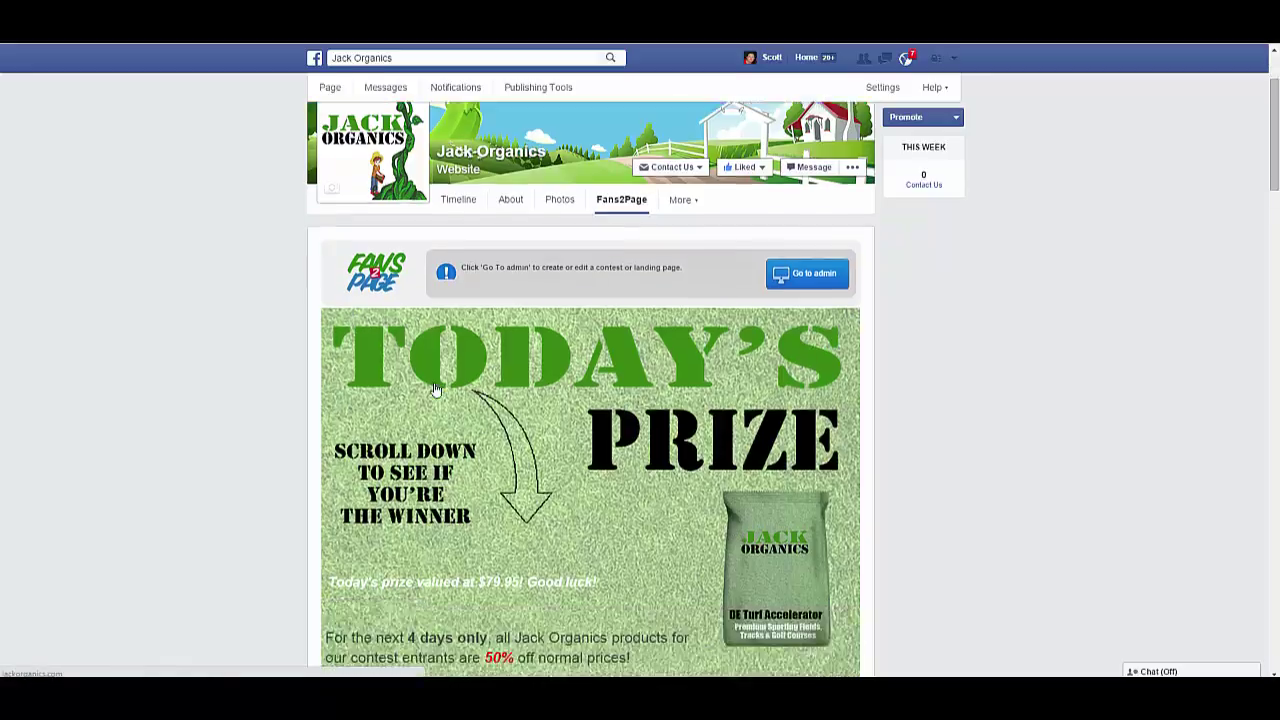
scroll(380, 390, "up", 2)
scroll(443, 400, "down", 1)
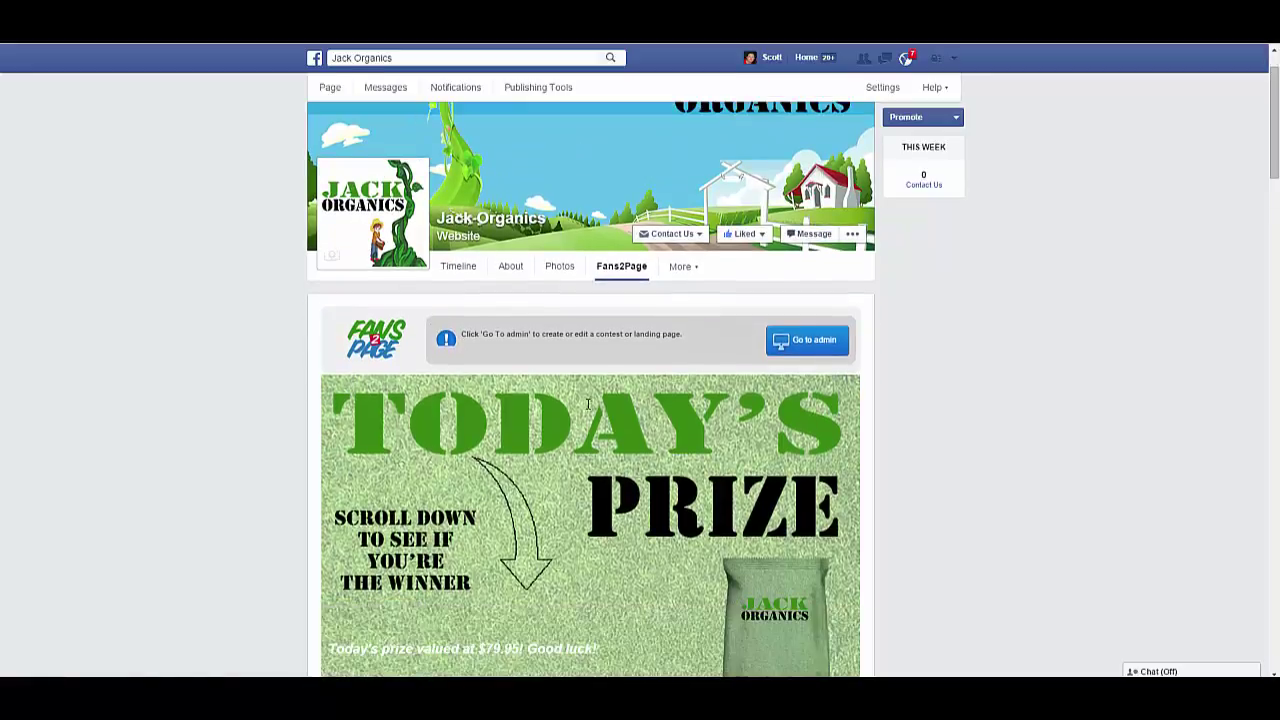
scroll(585, 412, "down", 2)
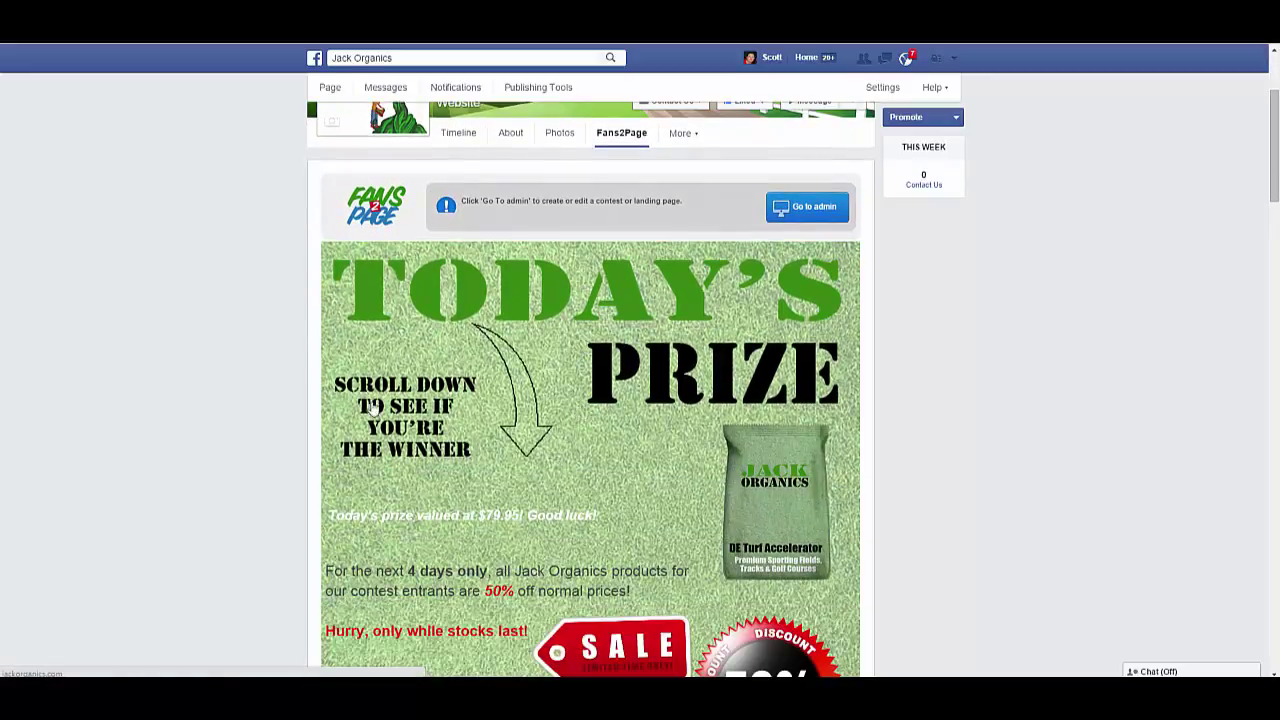
Test the link on the Turf Accelerator product image in the contest preview.
scroll(583, 429, "down", 4)
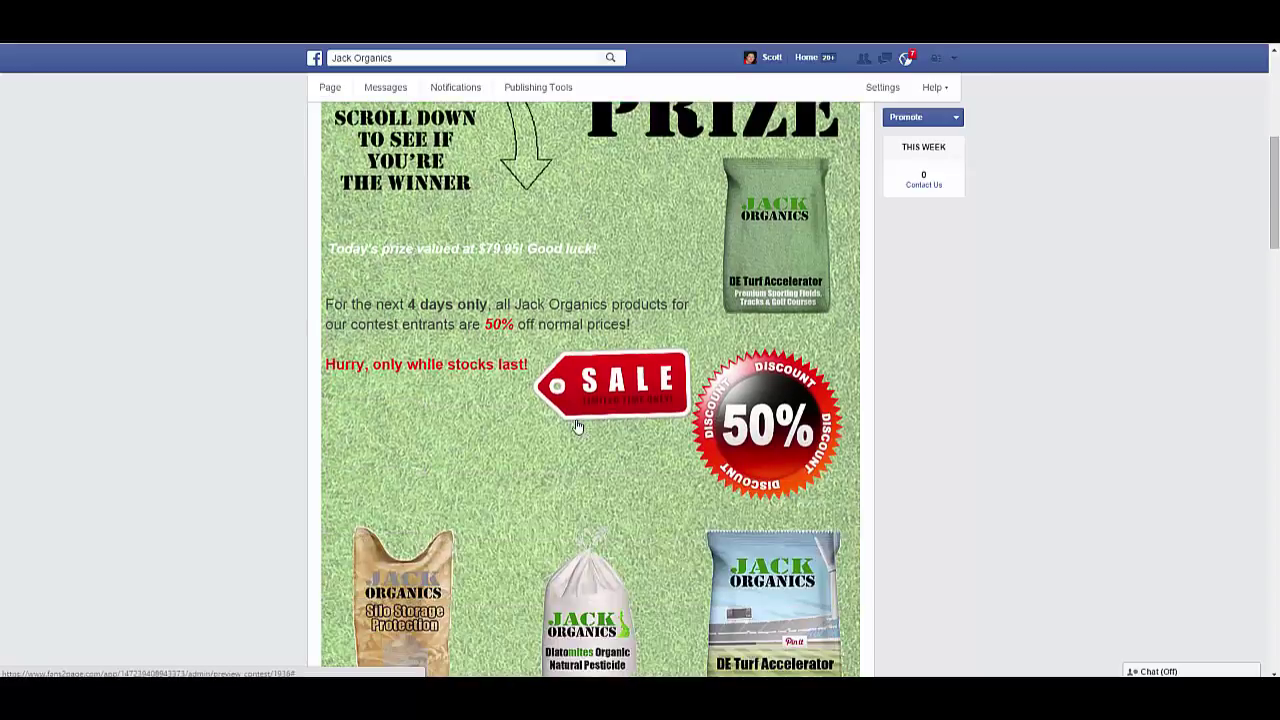
scroll(578, 380, "down", 1)
scroll(580, 341, "down", 3)
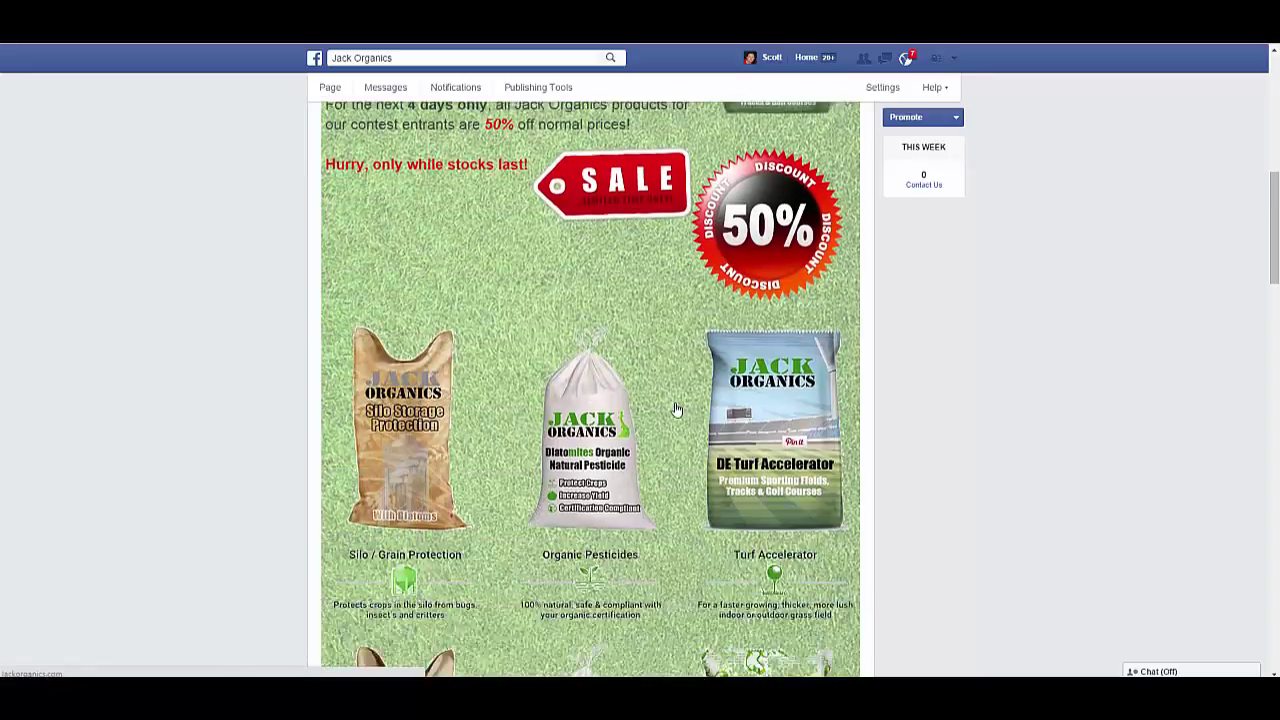
left_click(767, 391)
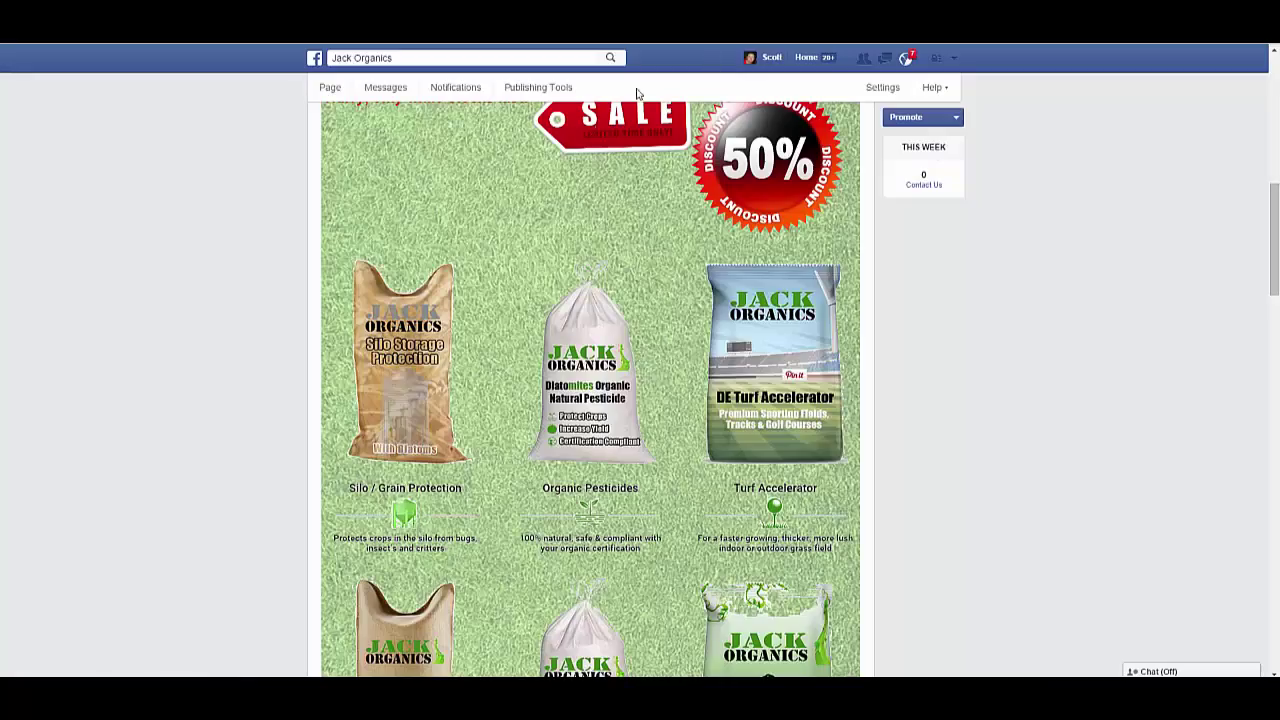
Check the lower product row, countdown timer and FAN OF THE DAY section of the contest preview.
scroll(620, 338, "down", 6)
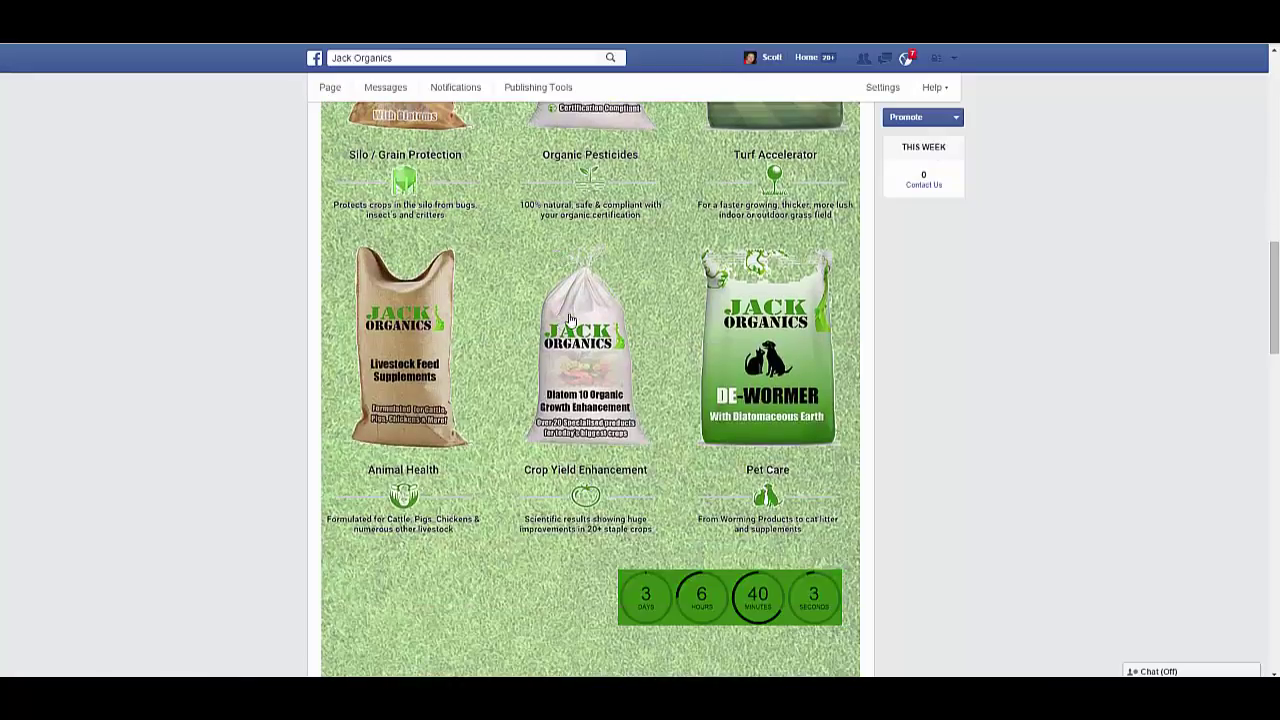
scroll(530, 330, "down", 2)
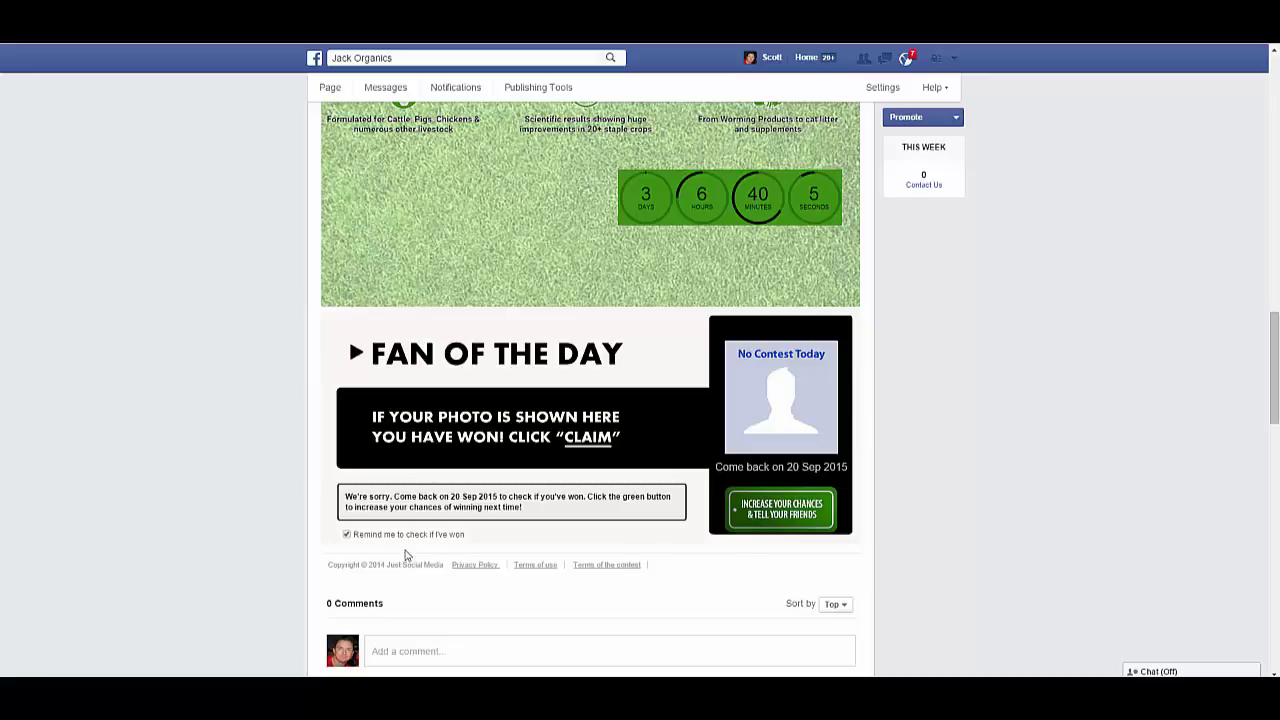
scroll(430, 545, "up", 15)
scroll(462, 490, "up", 1)
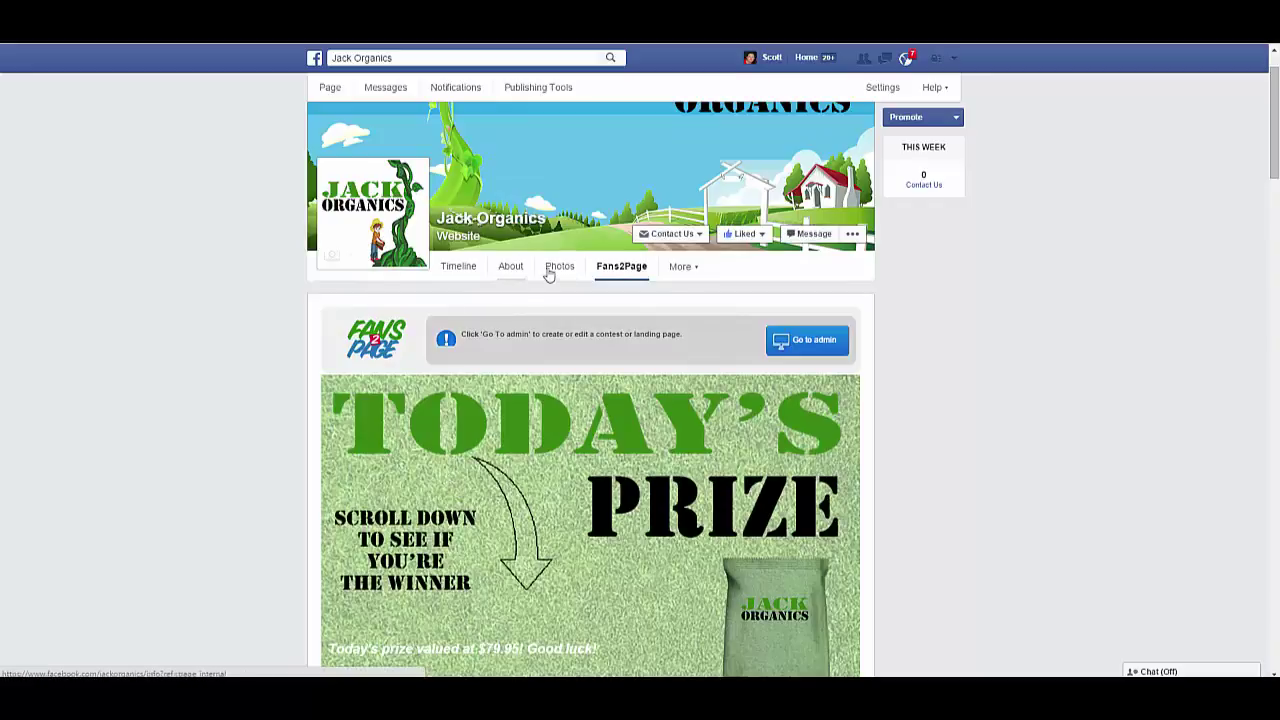
Open the Fans2Page admin dashboard and choose 4 days as the interval for picking a winner.
left_click(805, 342)
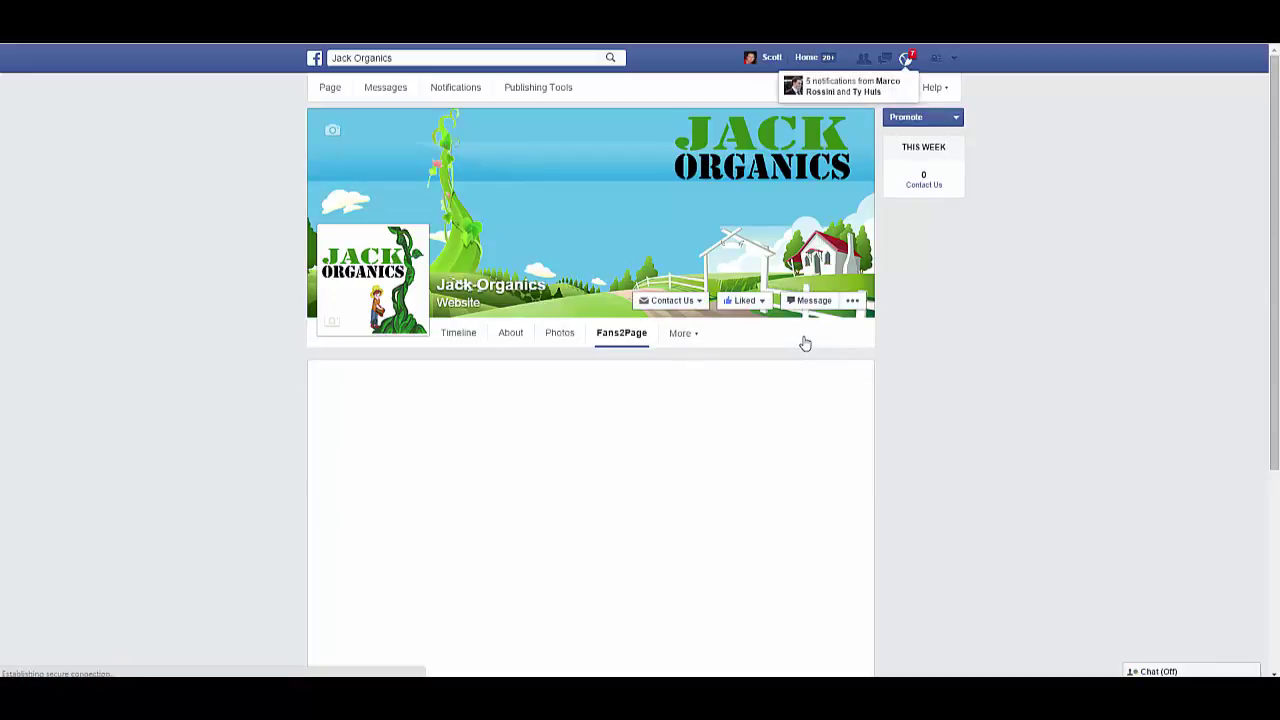
scroll(537, 447, "down", 1)
scroll(537, 447, "down", 3)
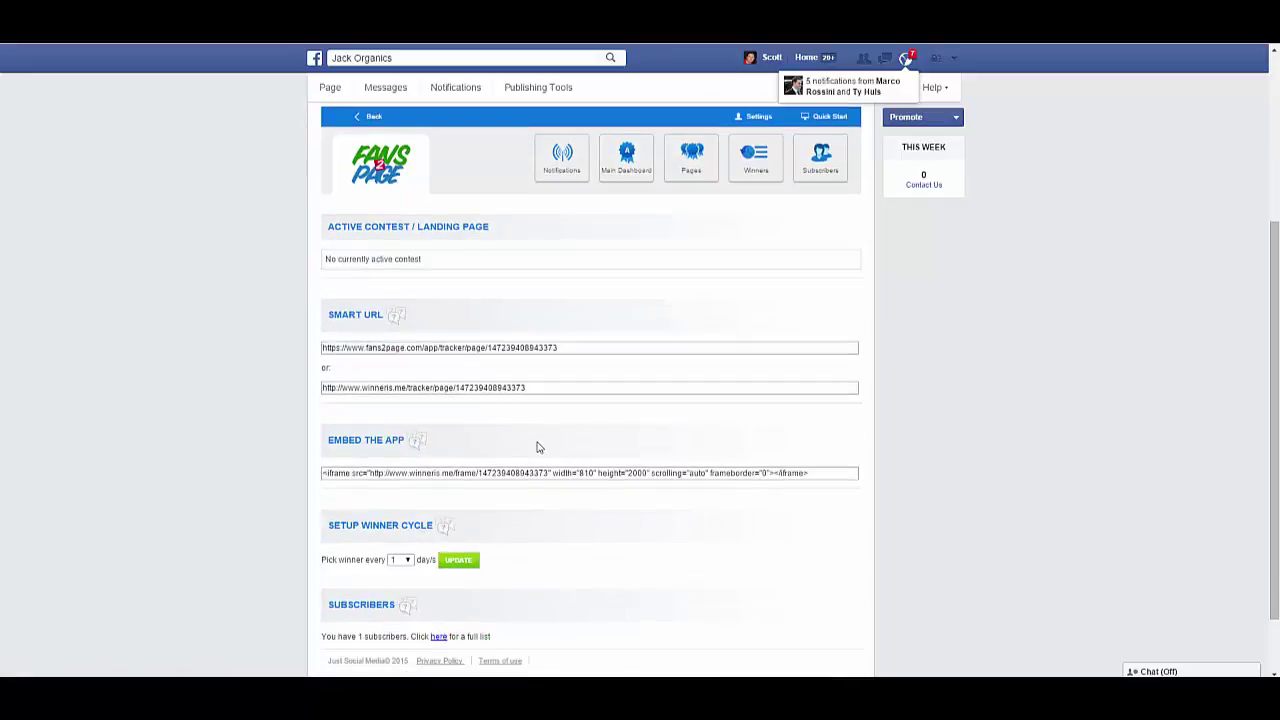
scroll(537, 447, "down", 1)
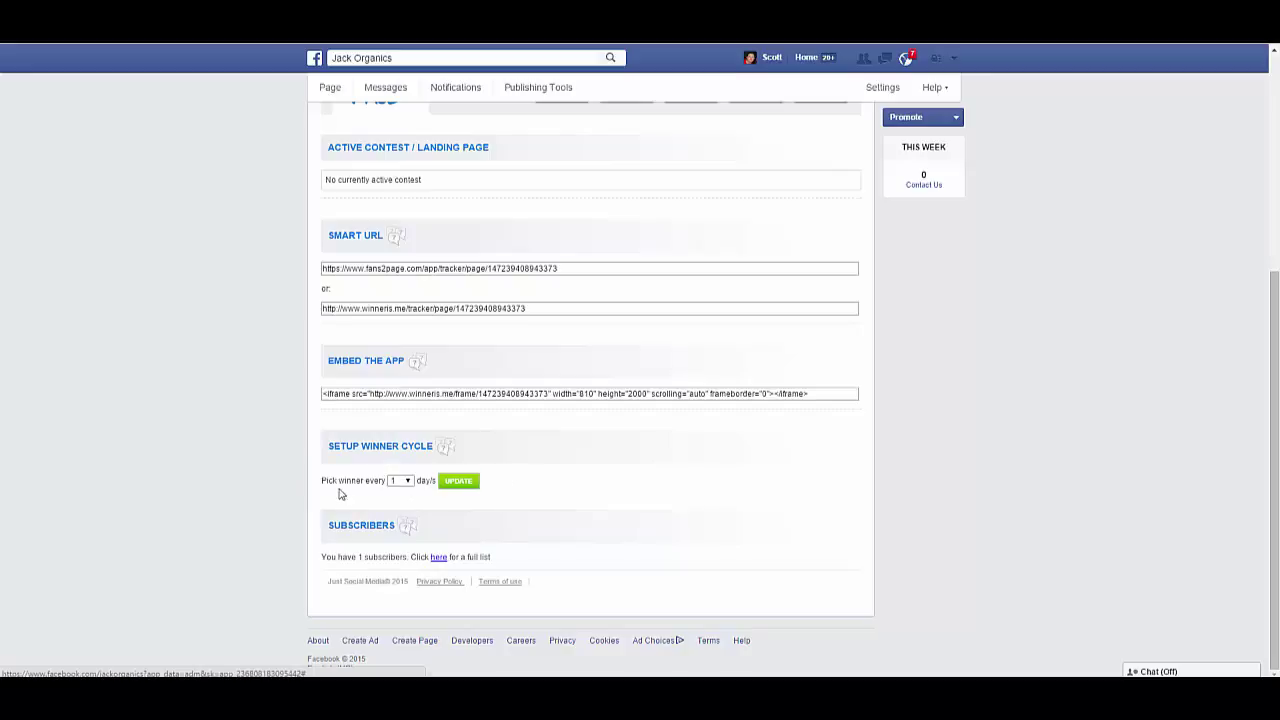
left_click(407, 481)
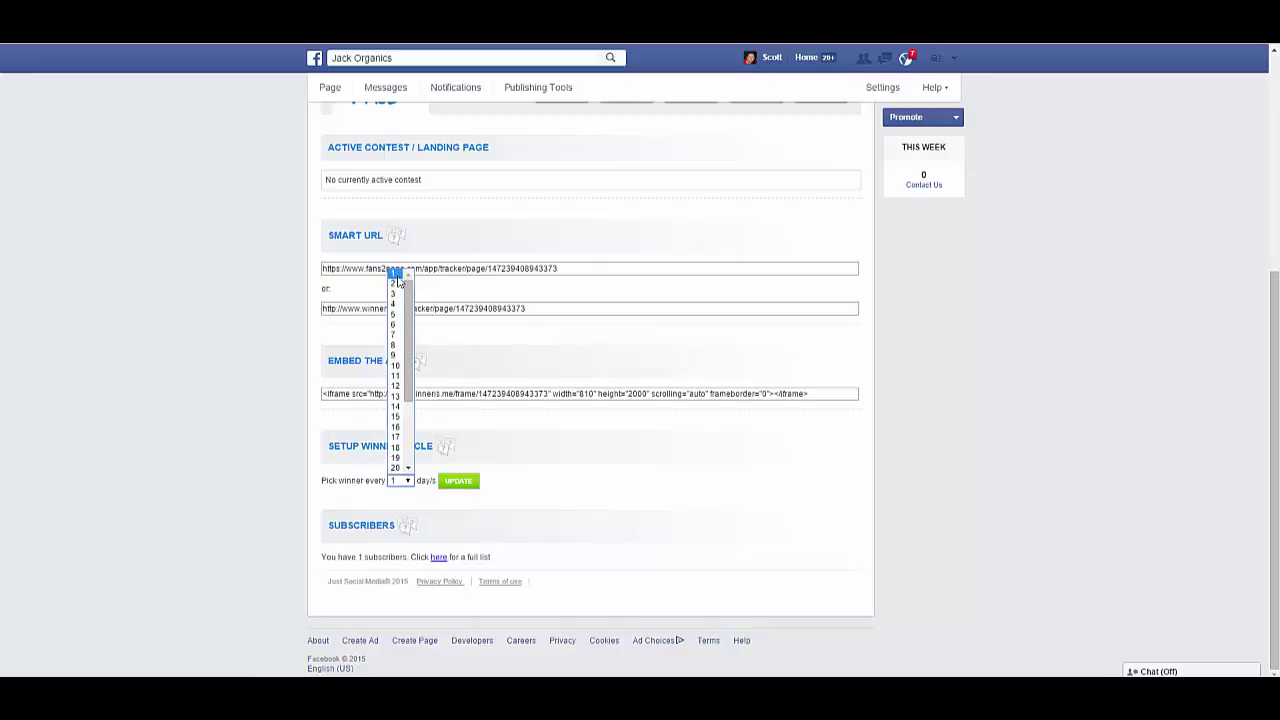
left_click(417, 442)
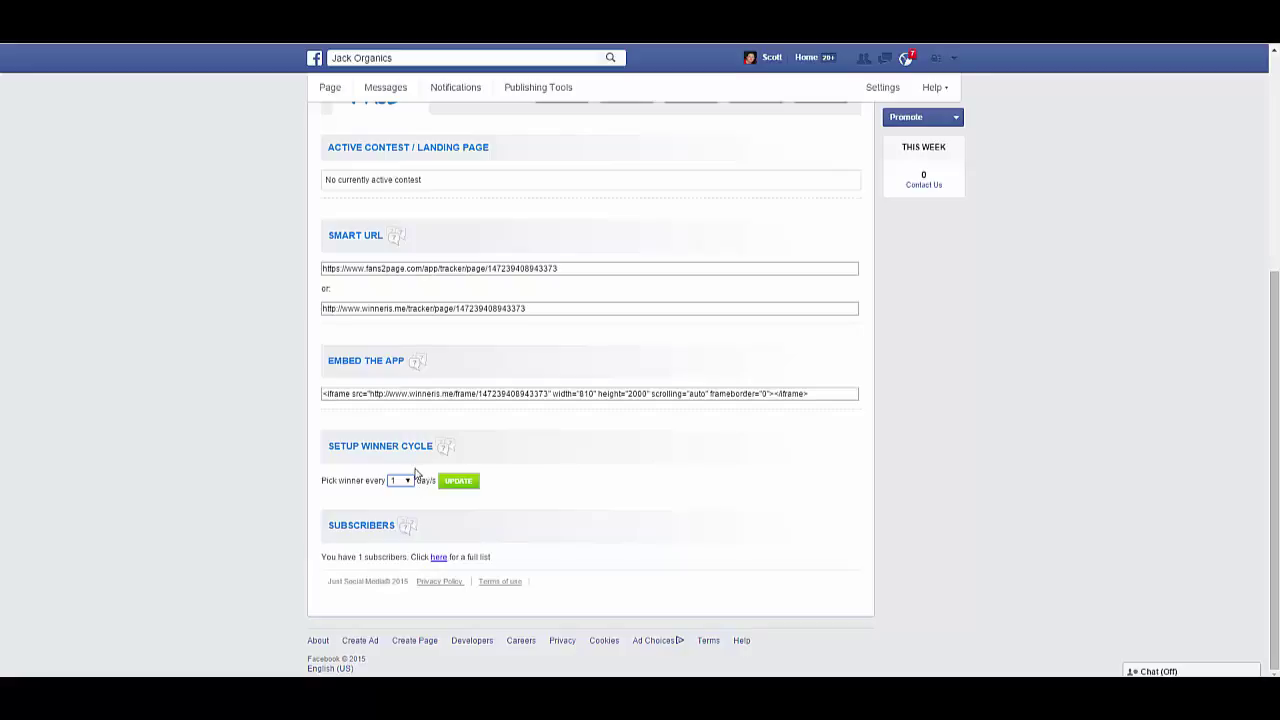
left_click(408, 482)
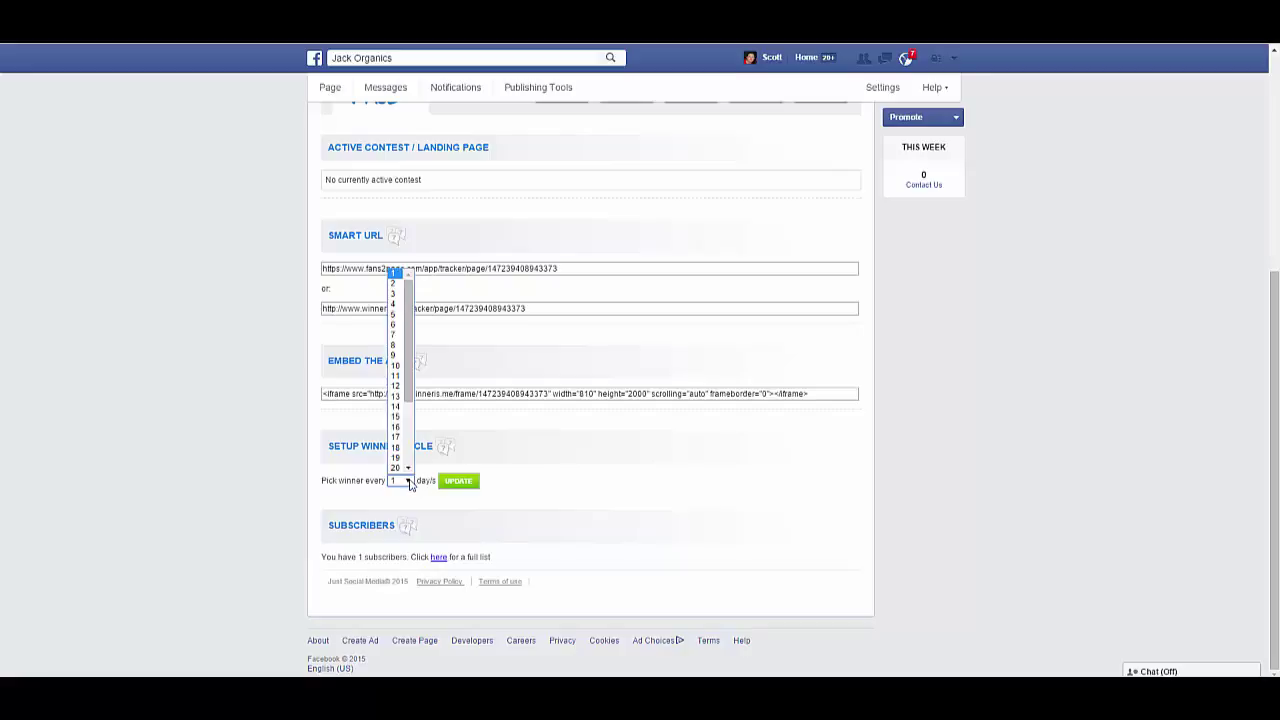
left_click(394, 304)
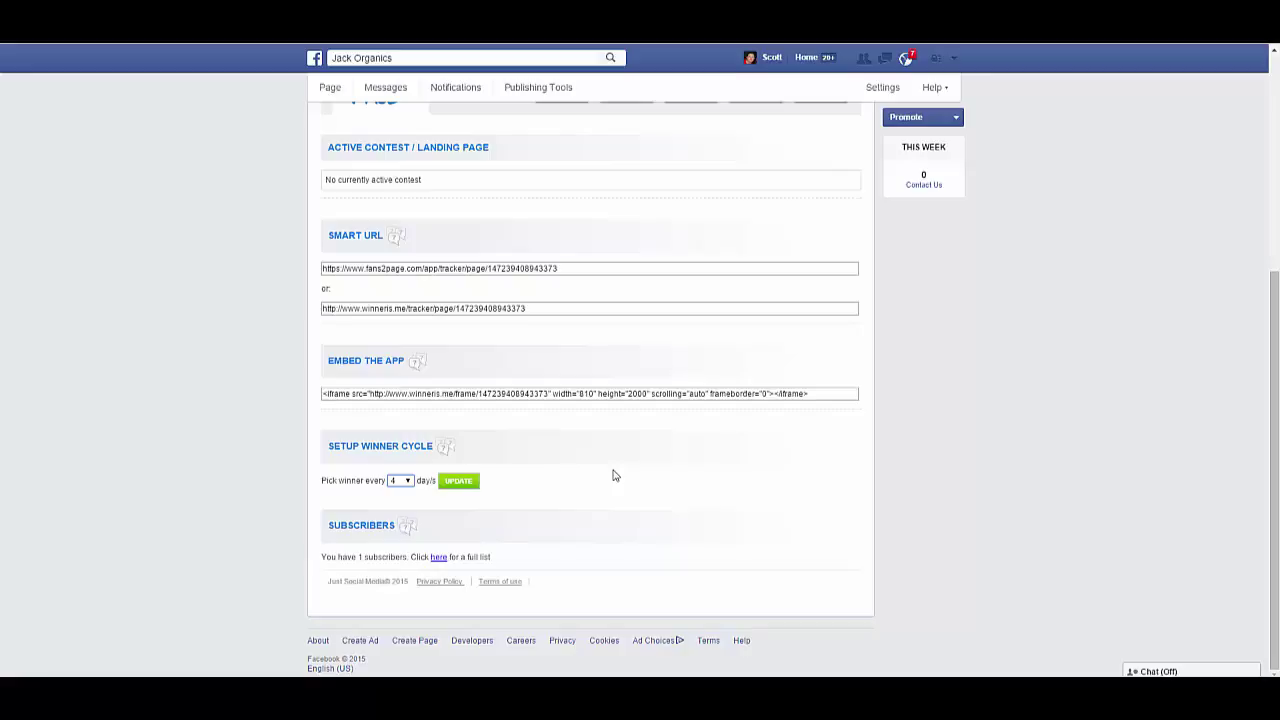
Examine the fans2page.com and winneris.me Smart URL options on the admin dashboard.
scroll(614, 476, "up", 3)
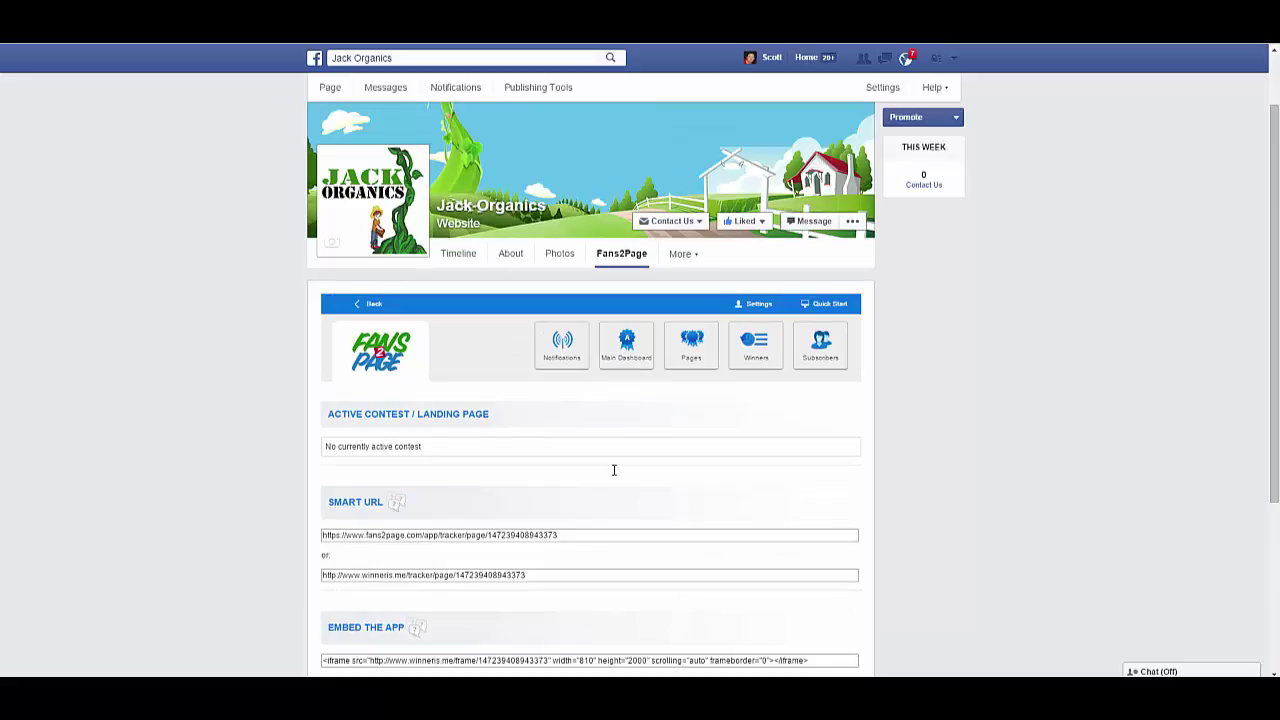
scroll(614, 470, "down", 3)
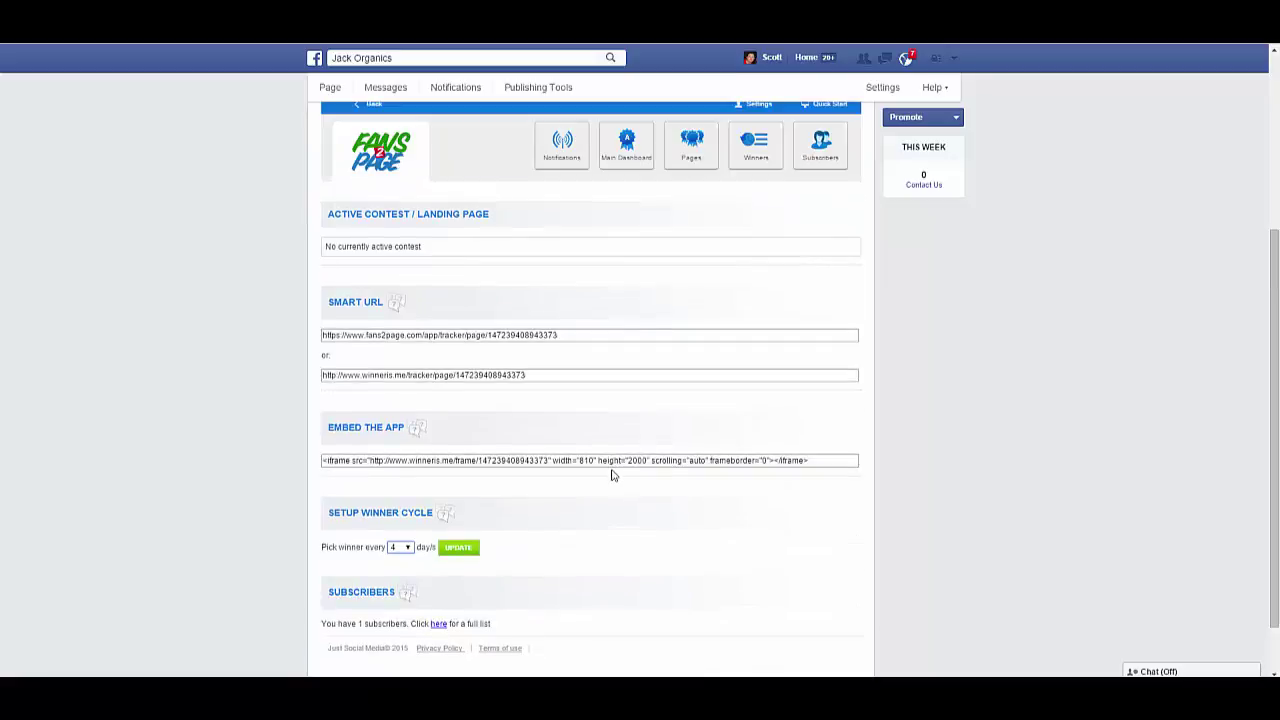
scroll(605, 472, "up", 1)
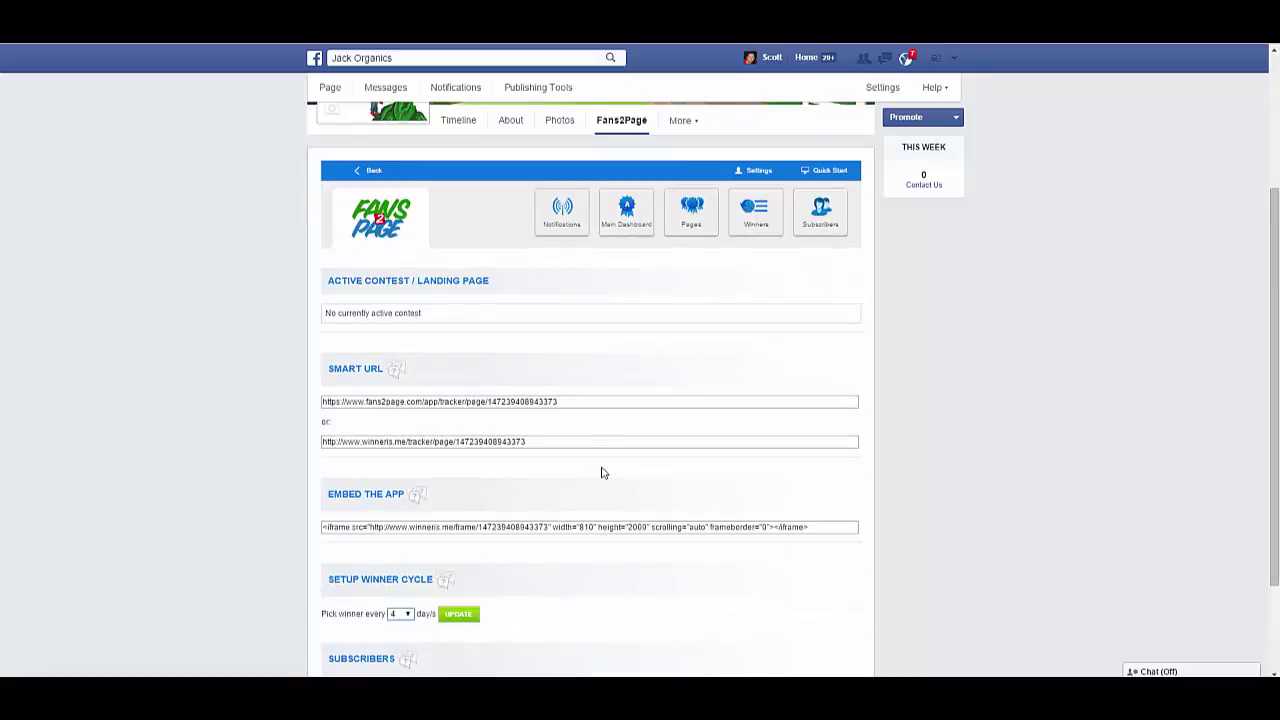
left_click(580, 399)
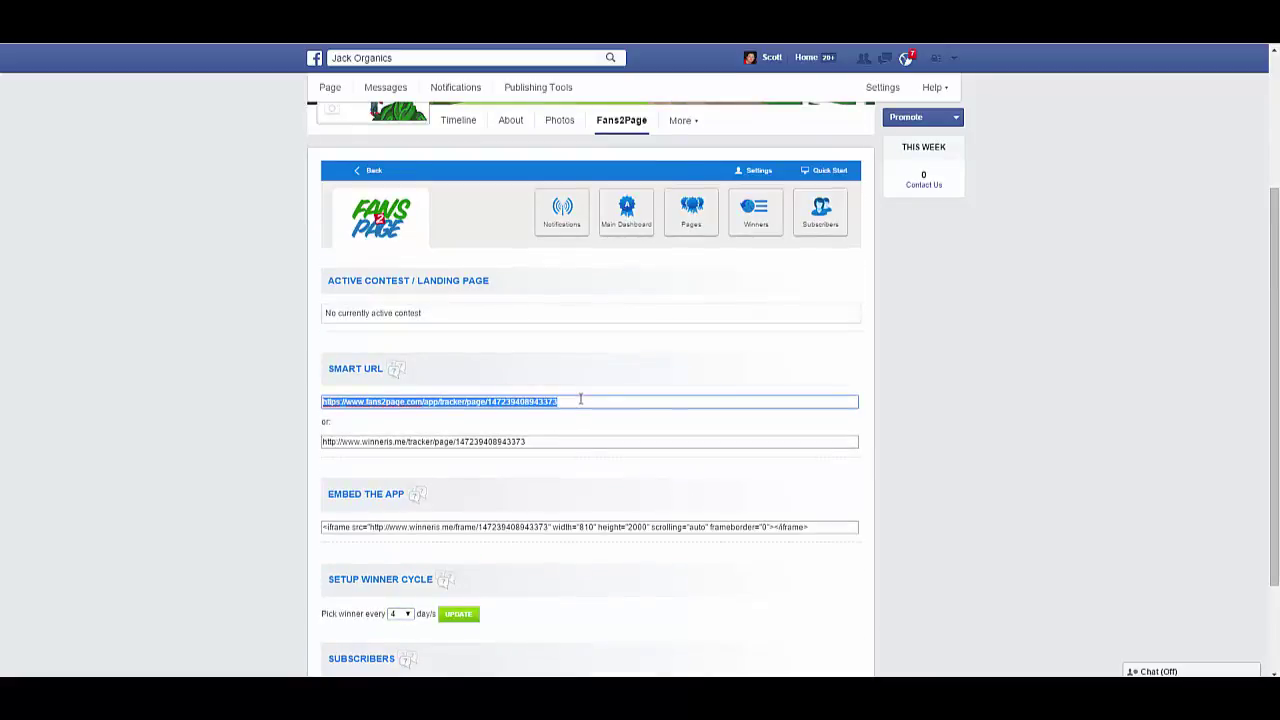
left_click(575, 442)
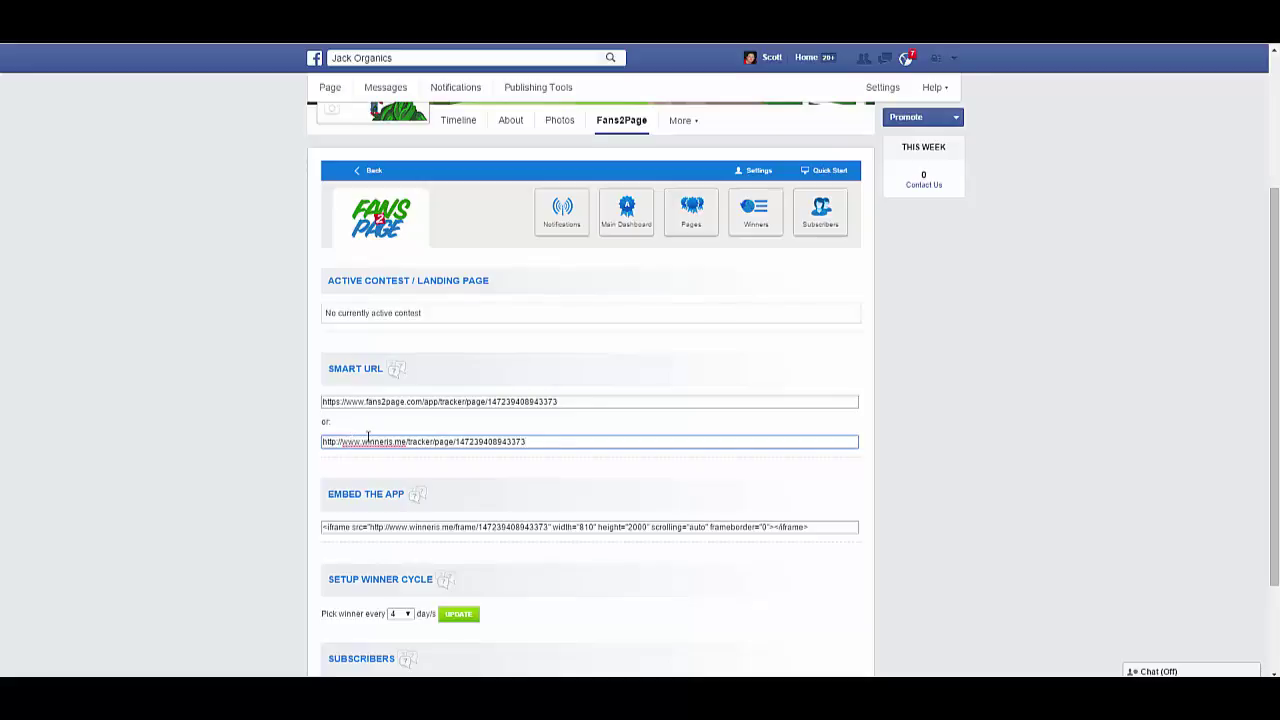
left_click_drag(361, 402, 557, 401)
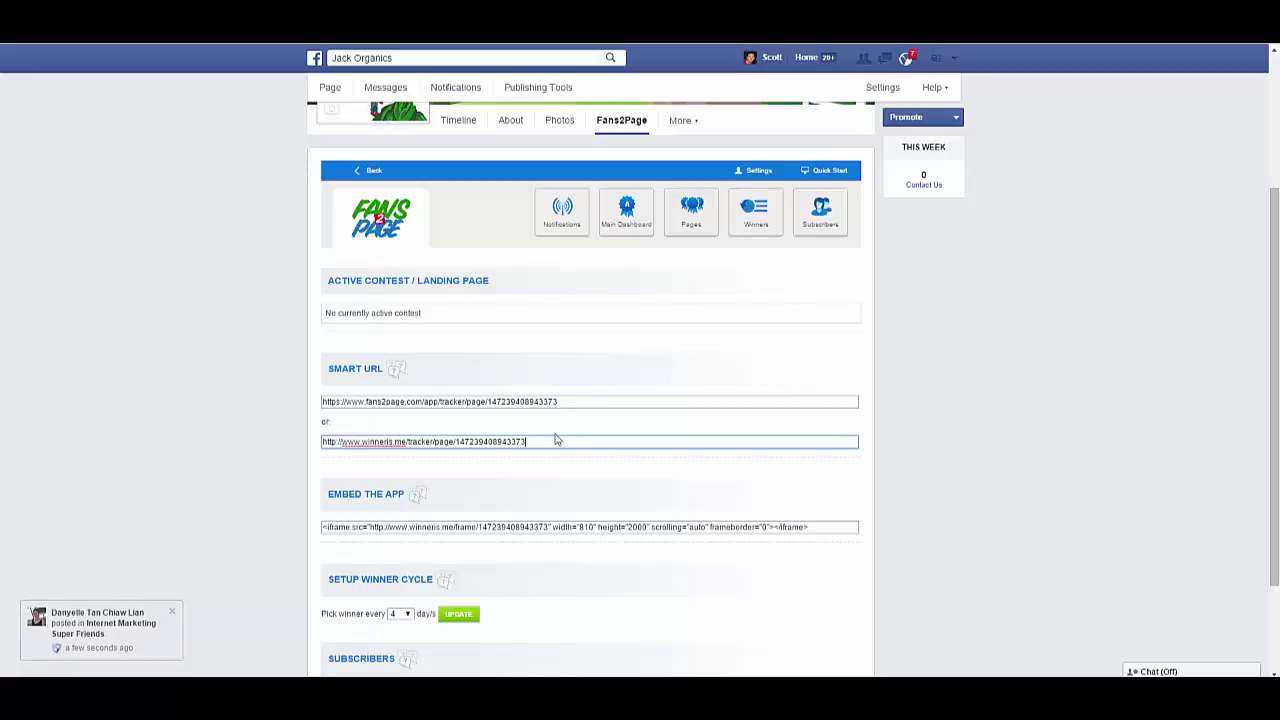
Open the list of all contests and landing pages and preview the jack organics give-away from header to end.
scroll(590, 323, "up", 2)
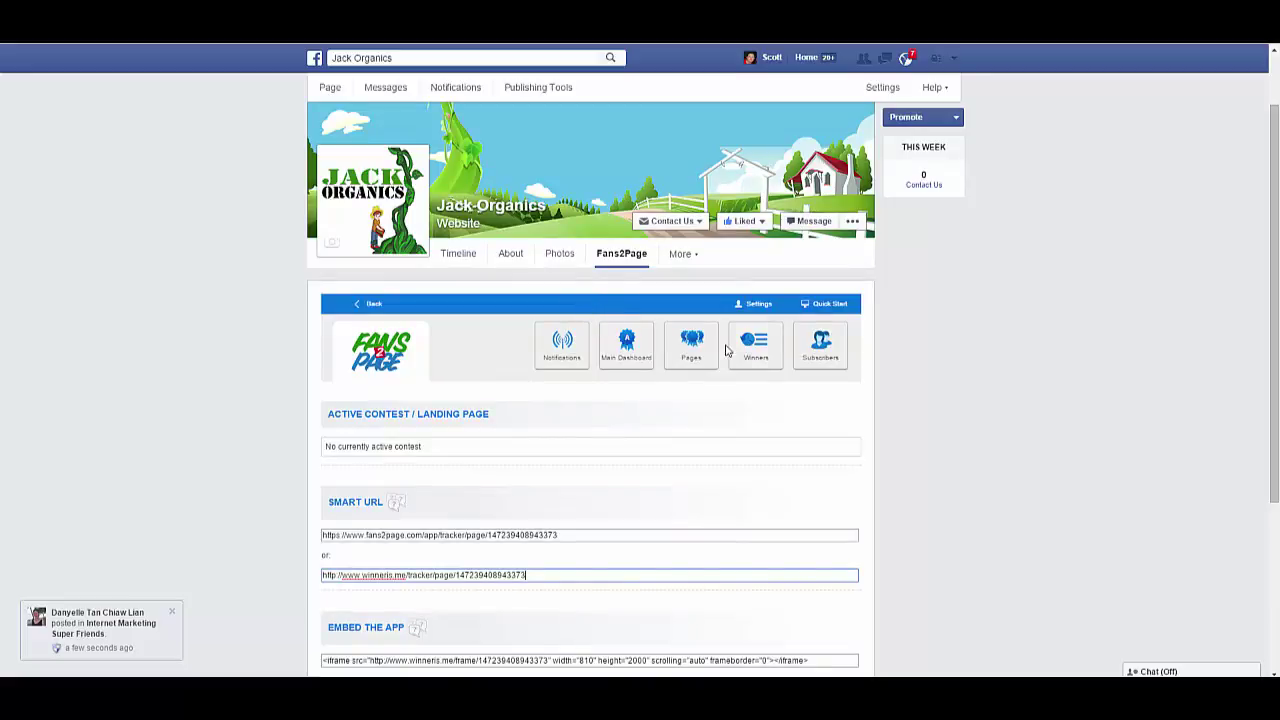
left_click(686, 350)
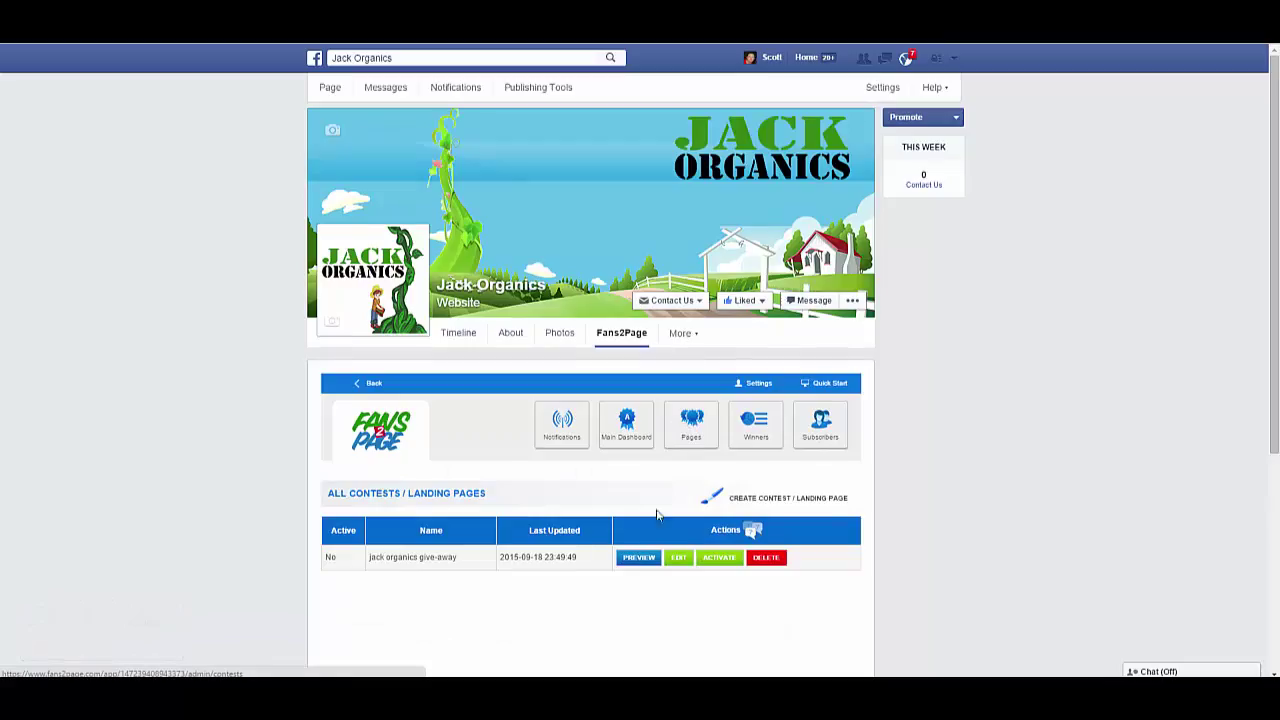
left_click(641, 558)
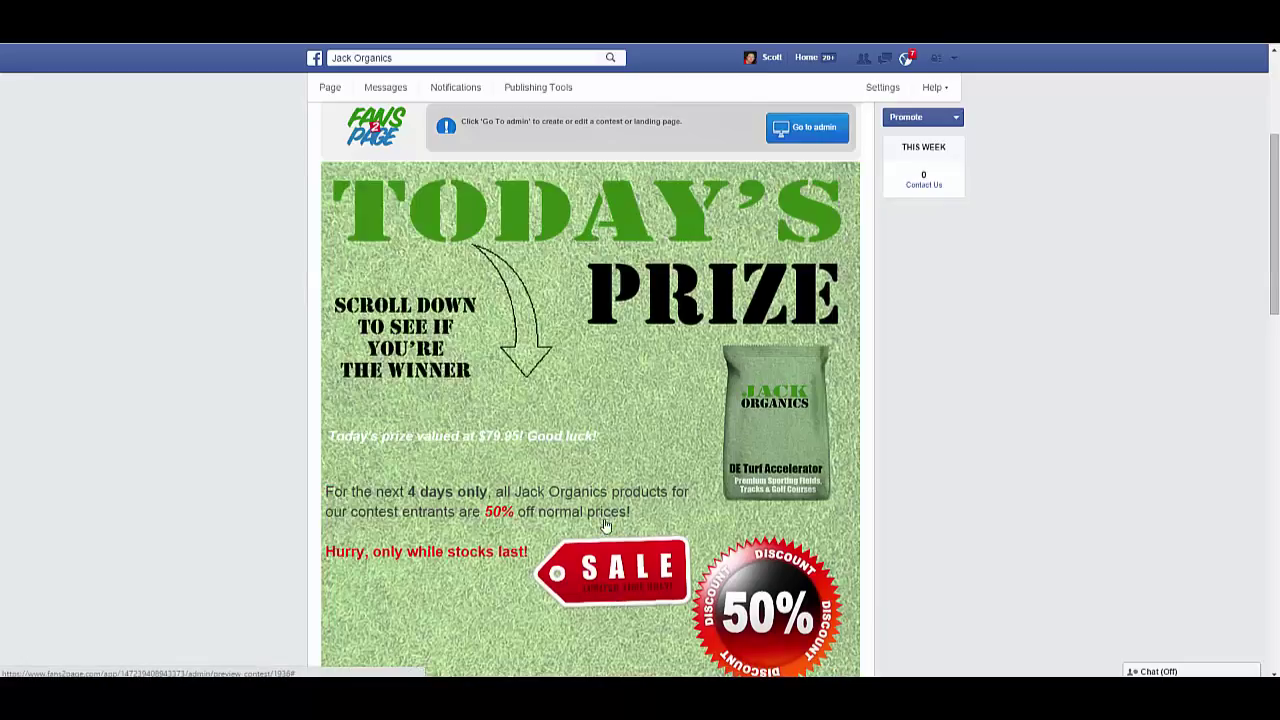
scroll(587, 492, "down", 15)
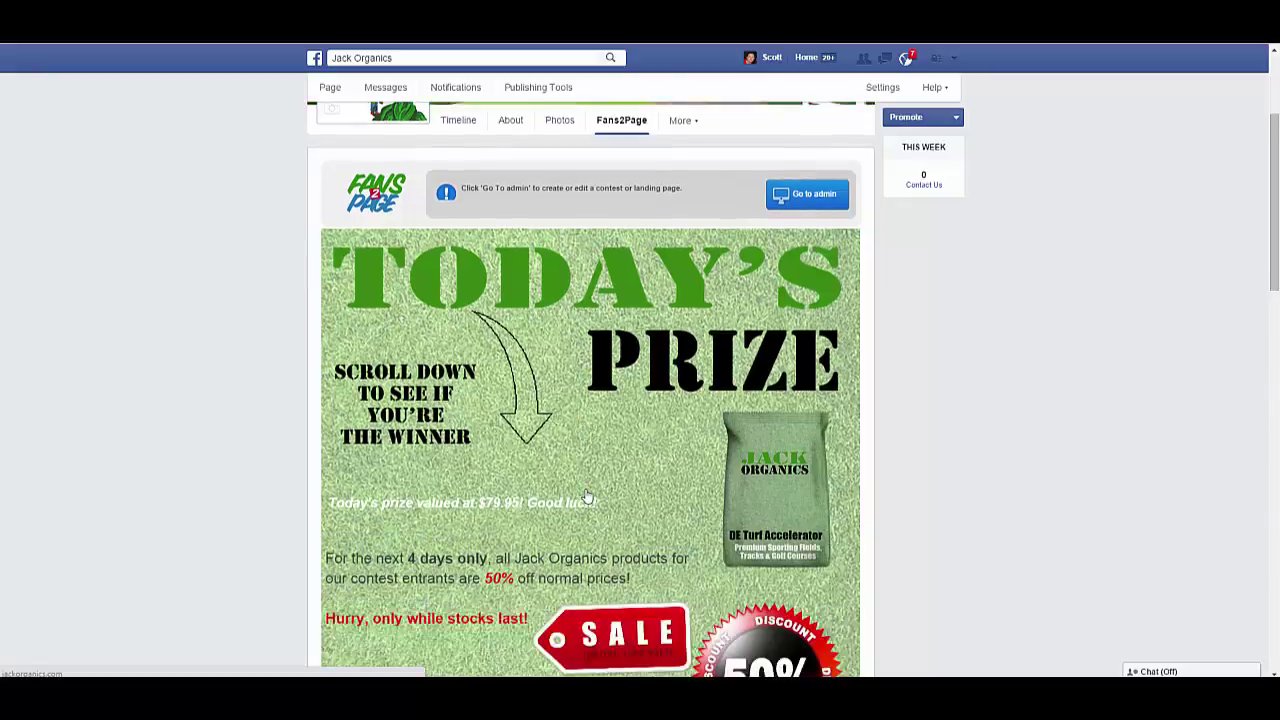
scroll(587, 495, "up", 15)
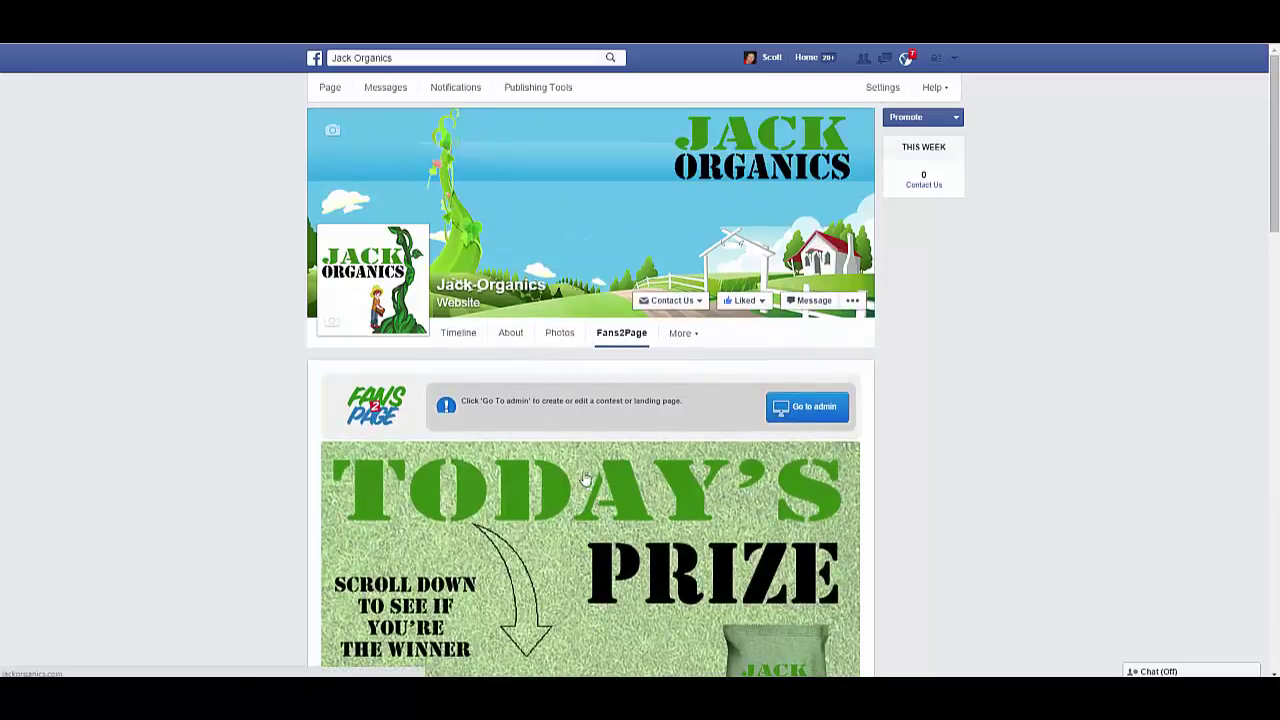
Return from the preview to the admin dashboard and examine its Smart URL, embed and winner cycle sections.
left_click(792, 408)
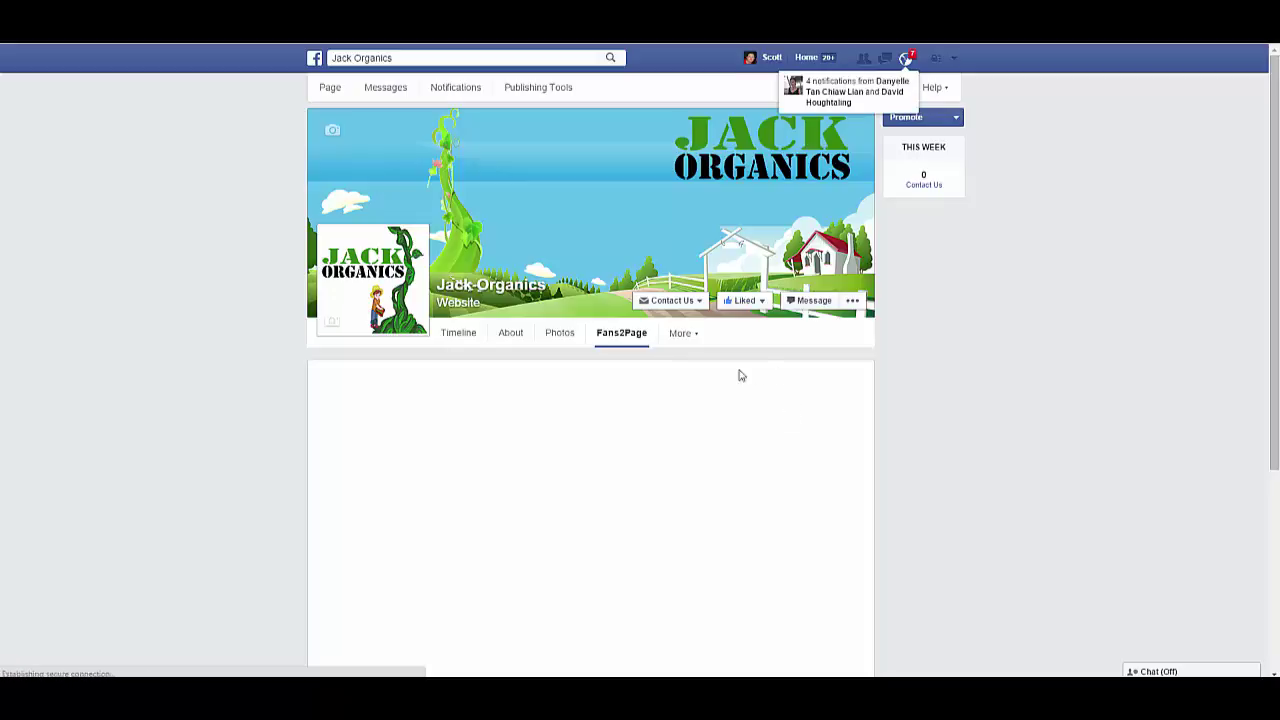
scroll(600, 440, "down", 3)
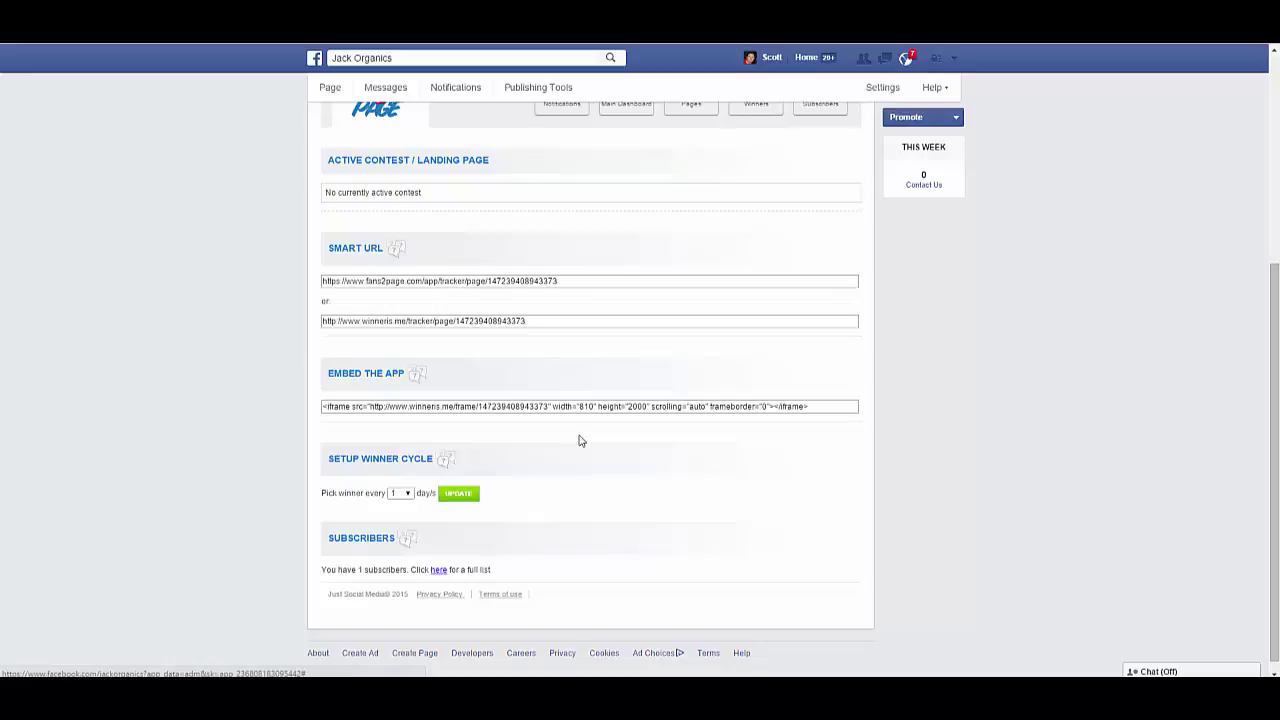
scroll(580, 440, "up", 1)
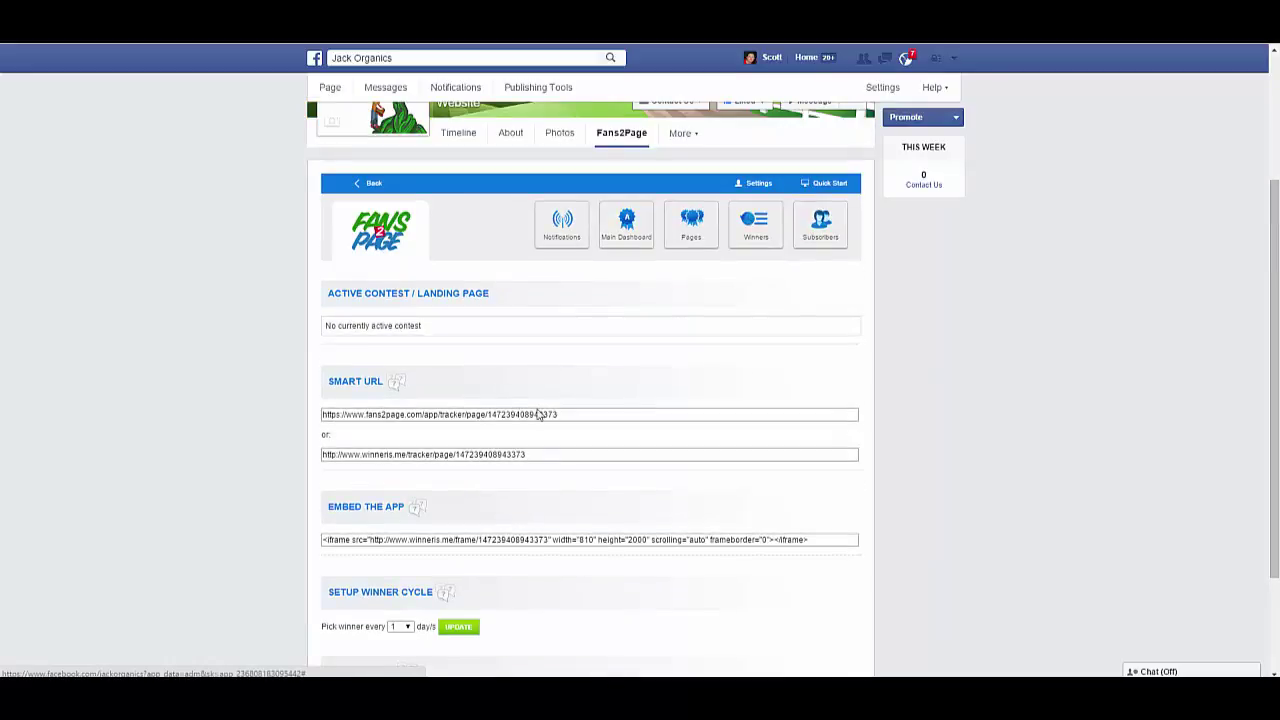